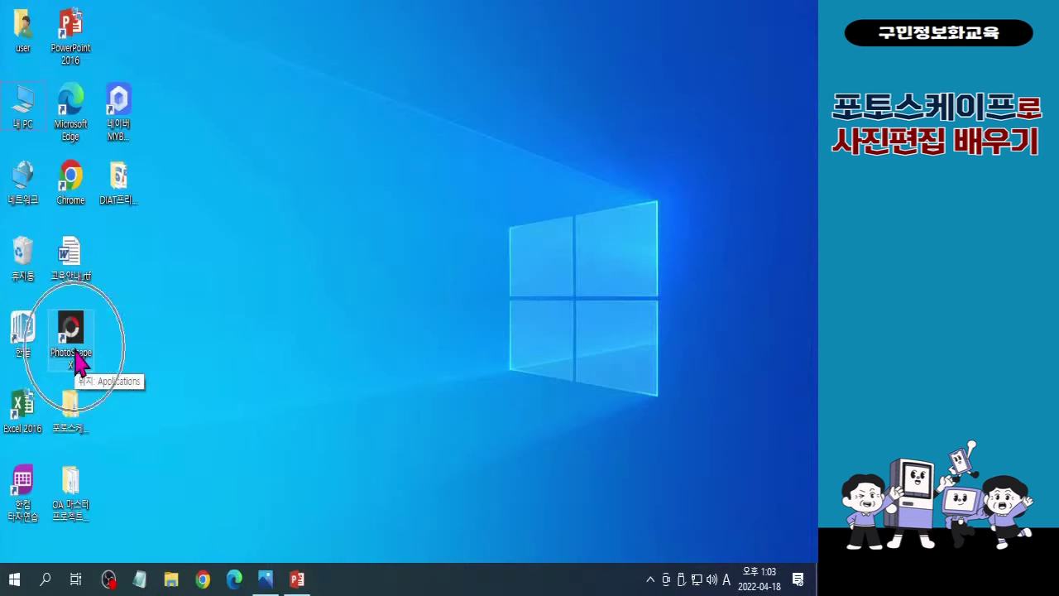
# Launch PhotoScape X and switch to the cutout (오려내기) workspace.
pyautogui.doubleClick(79, 360)
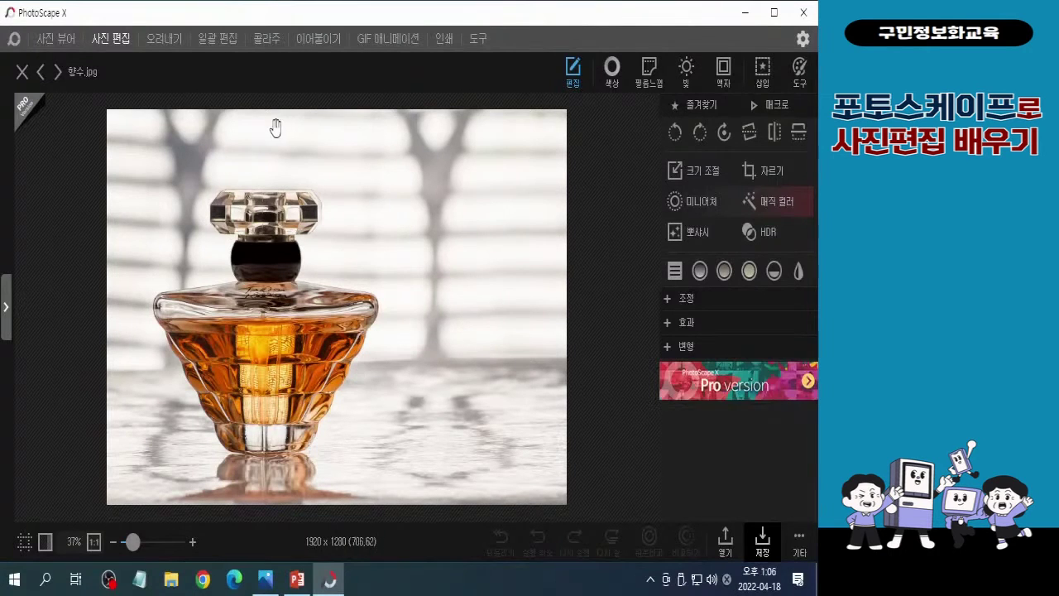
pyautogui.click(166, 52)
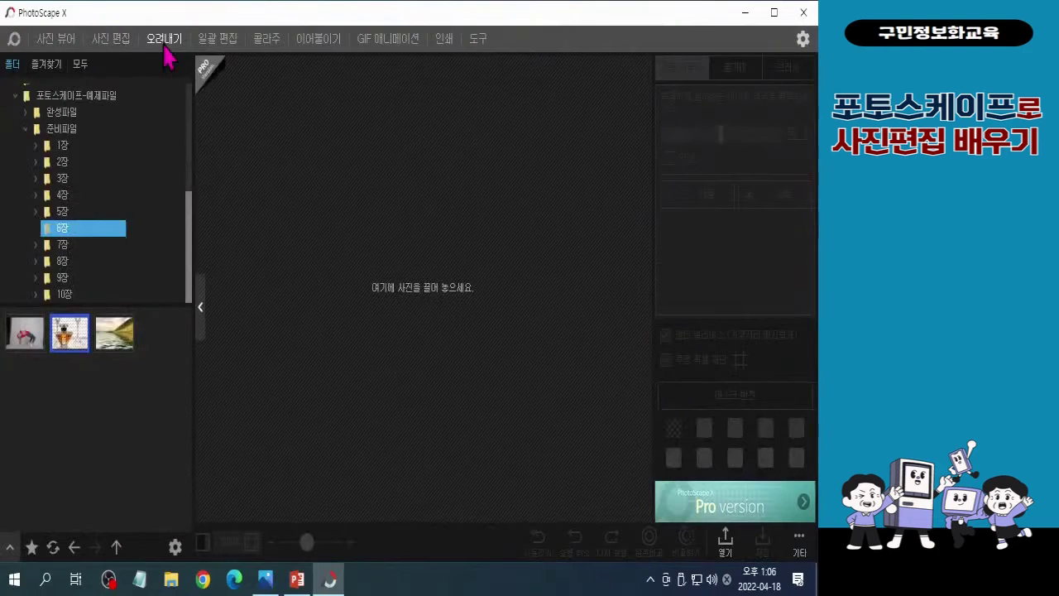
pyautogui.click(165, 48)
pyautogui.click(155, 49)
pyautogui.click(156, 50)
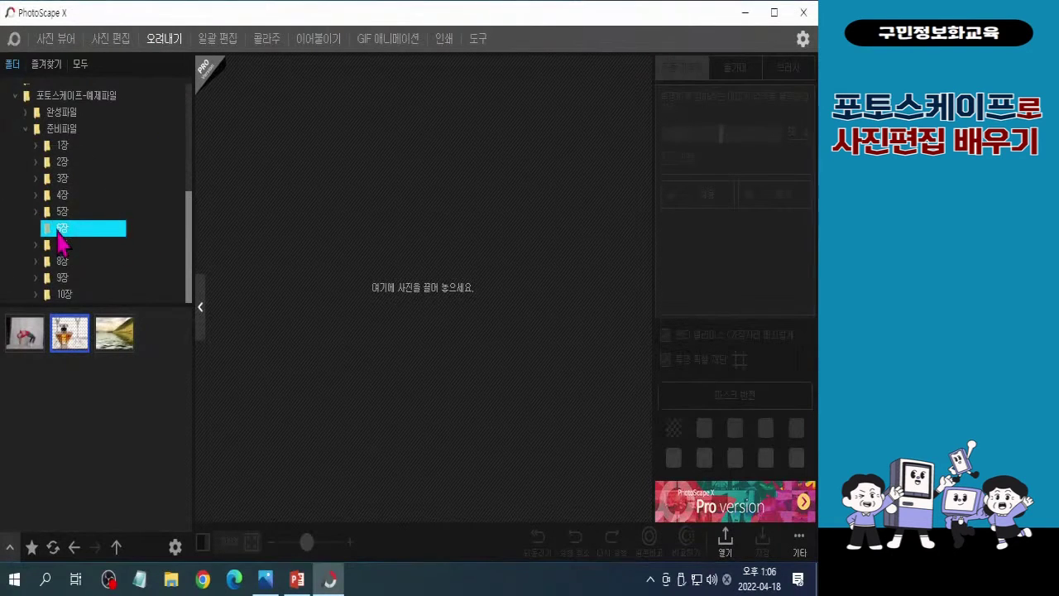
# Load the perfume photo 향수.jpg from the 6장 folder onto the cutout canvas.
pyautogui.click(70, 342)
pyautogui.click(71, 342)
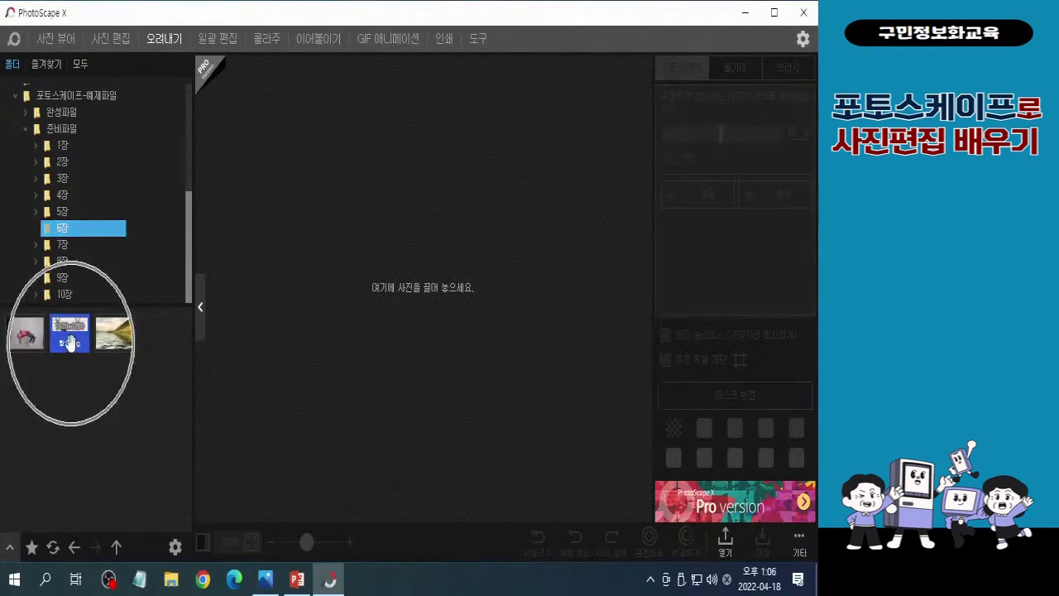
pyautogui.moveTo(70, 331)
pyautogui.mouseDown()
pyautogui.moveTo(371, 290)
pyautogui.moveTo(367, 277)
pyautogui.mouseUp()
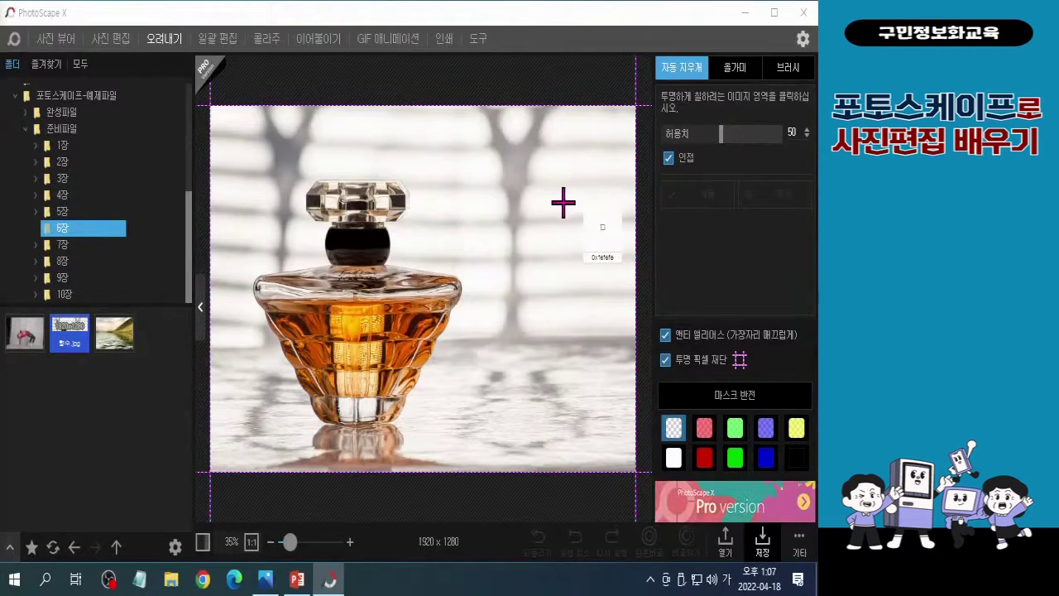
# Choose the automatic eraser (자동 지우개) and set its tolerance (허용치) to 30.
pyautogui.click(683, 83)
pyautogui.click(683, 74)
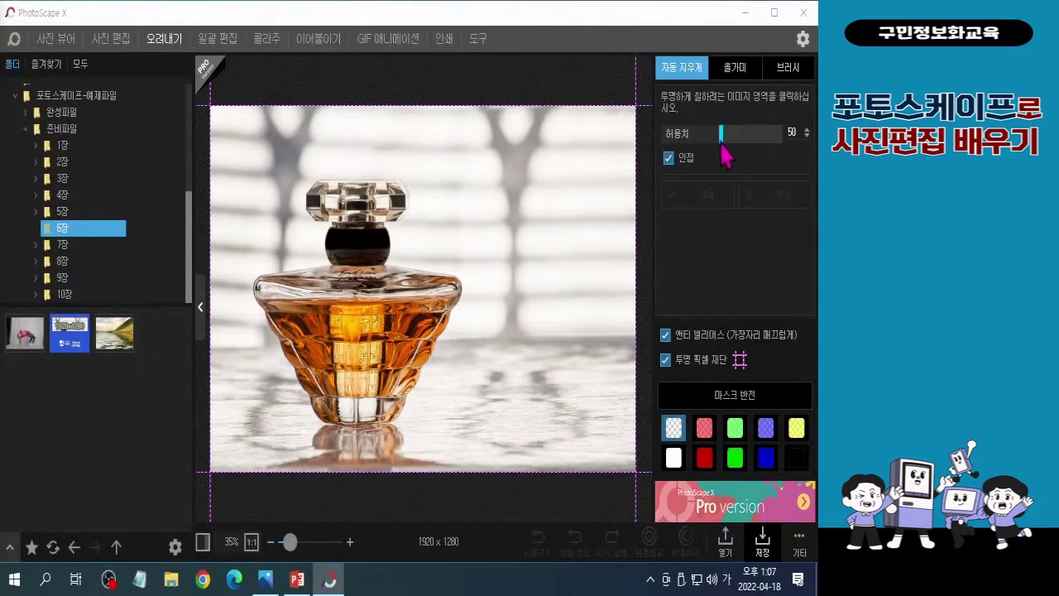
pyautogui.press('ctrl')
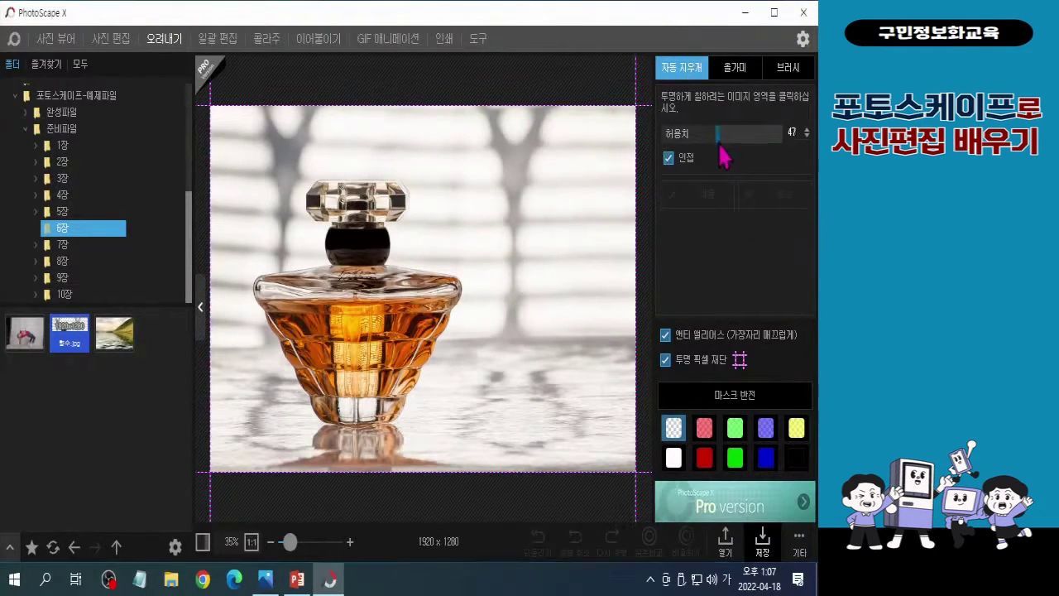
pyautogui.moveTo(724, 145); pyautogui.dragTo(702, 146)
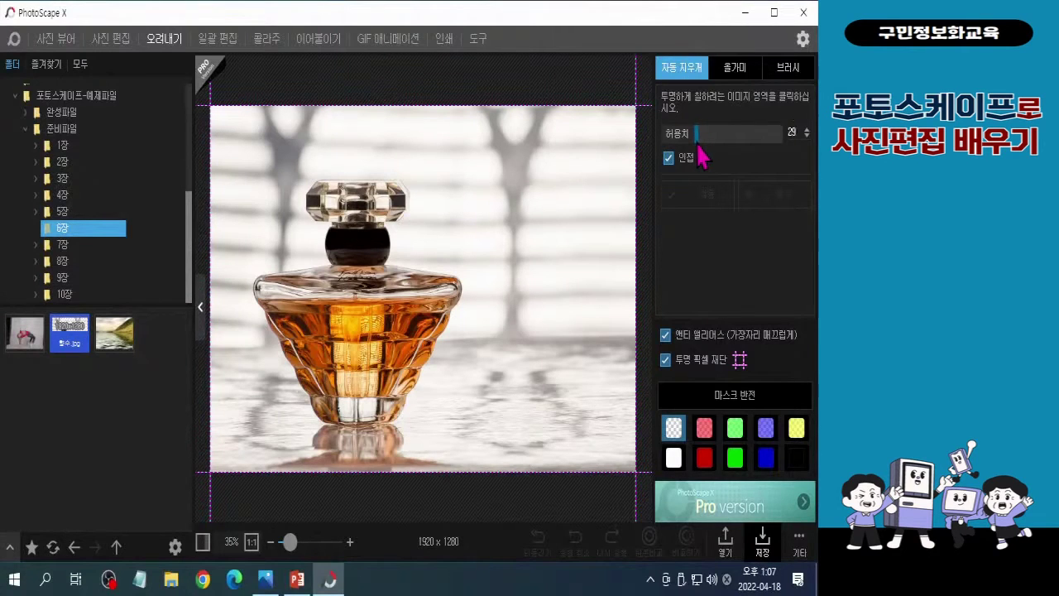
pyautogui.moveTo(698, 142); pyautogui.dragTo(700, 143)
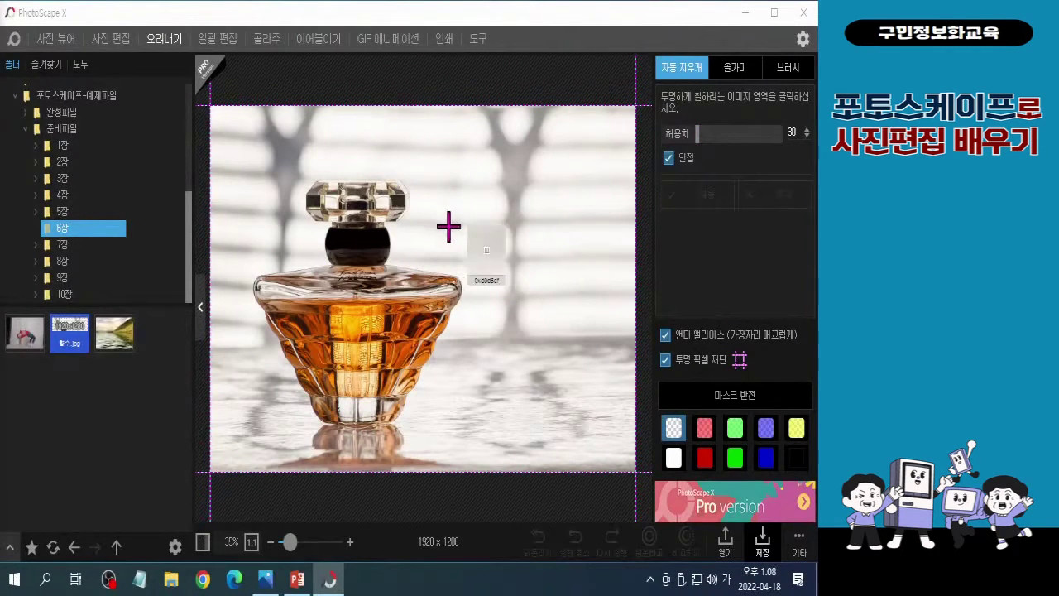
# Make the white and grey background areas around the perfume bottle transparent with the automatic eraser.
pyautogui.click(400, 152)
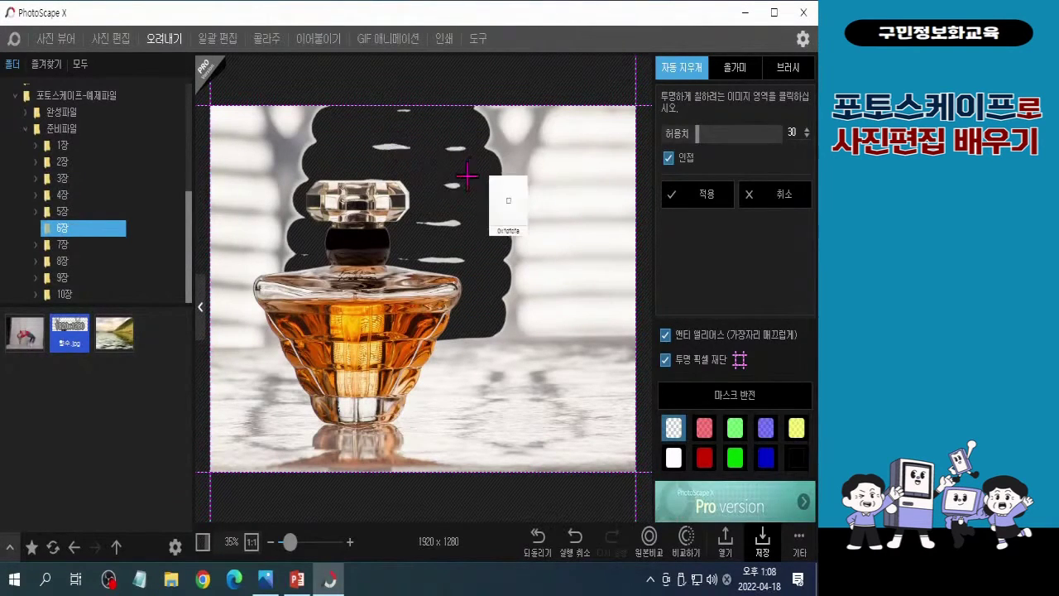
pyautogui.click(399, 149)
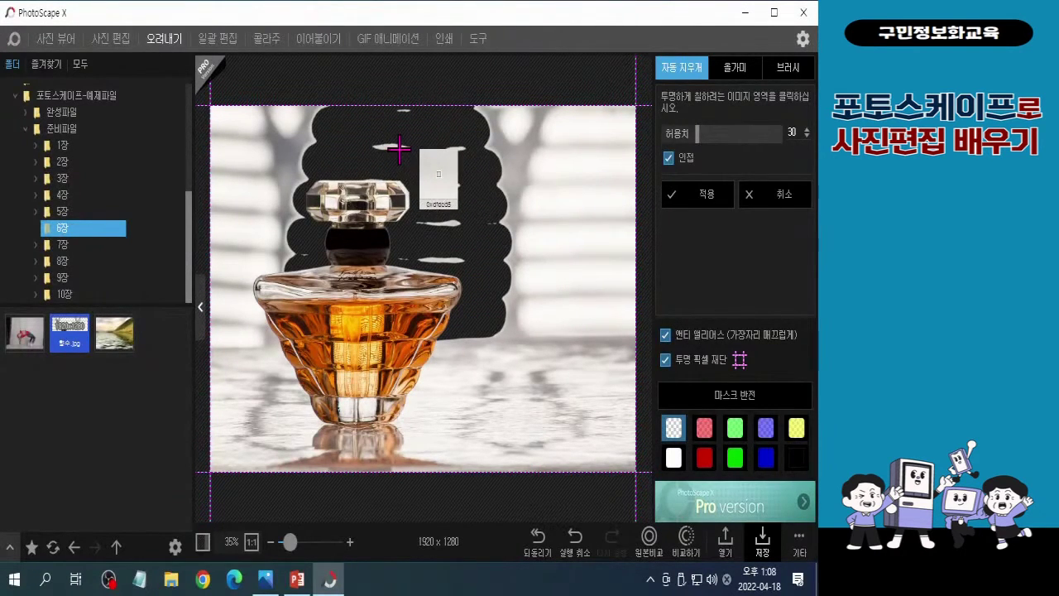
pyautogui.click(399, 149)
pyautogui.click(399, 149)
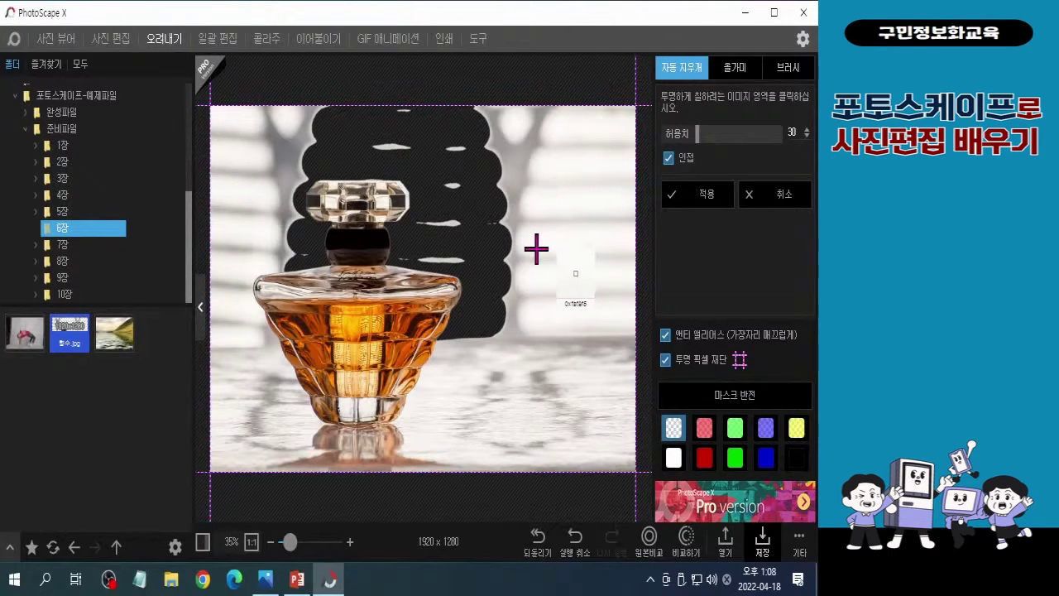
pyautogui.click(590, 170)
pyautogui.click(580, 238)
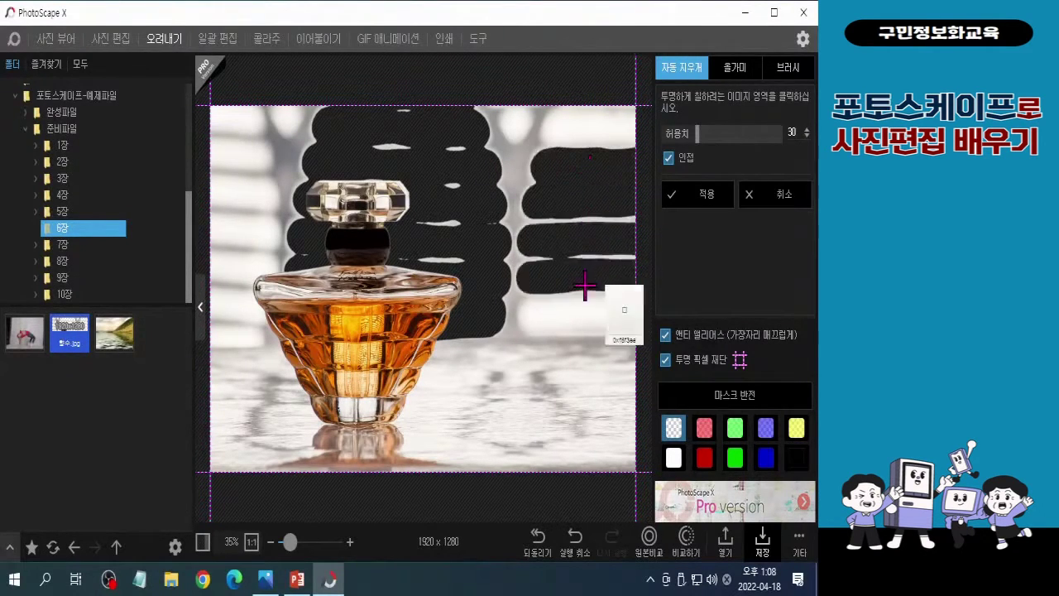
pyautogui.click(587, 135)
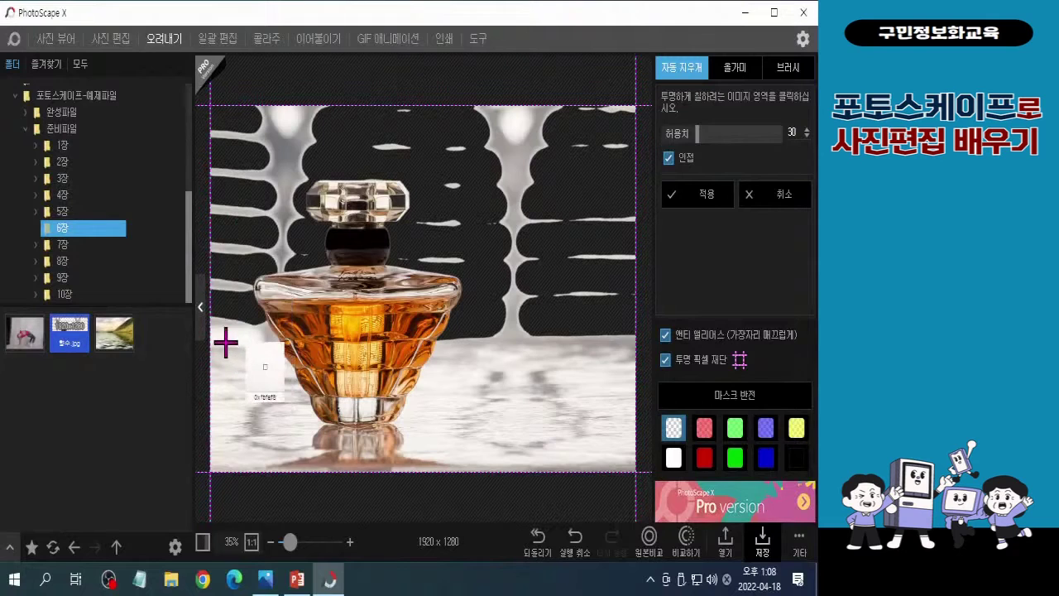
pyautogui.click(542, 352)
pyautogui.click(586, 349)
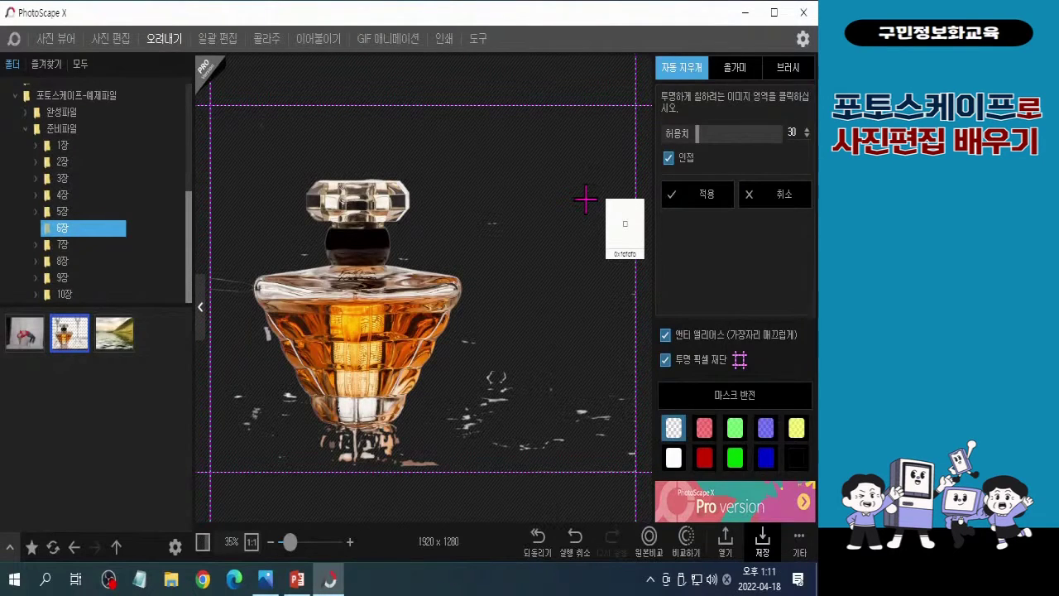
# Switch to the erasing brush (브러시) and set the brush size to 15.
pyautogui.click(789, 70)
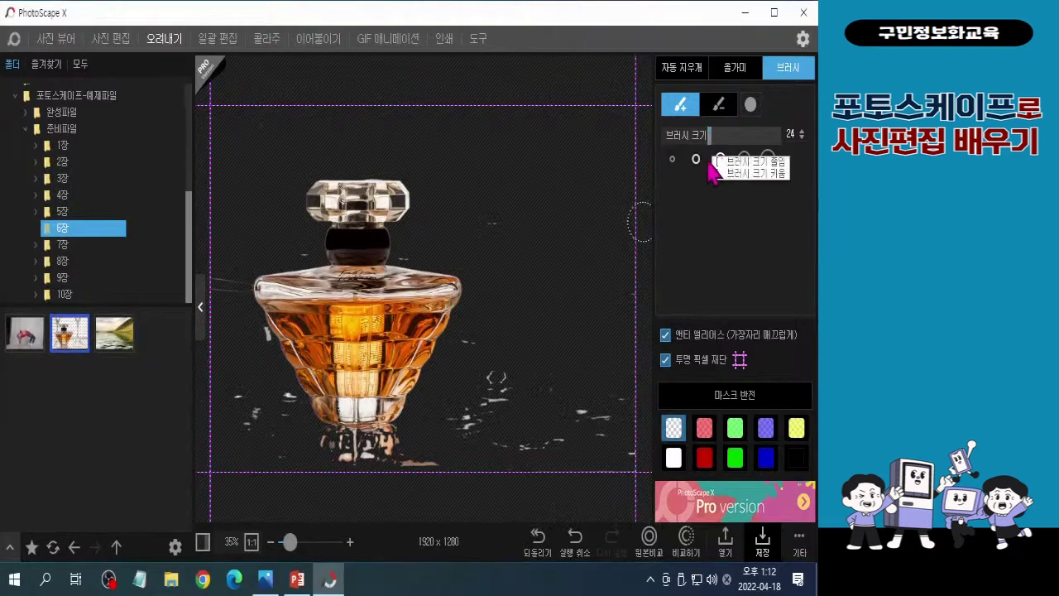
pyautogui.click(697, 160)
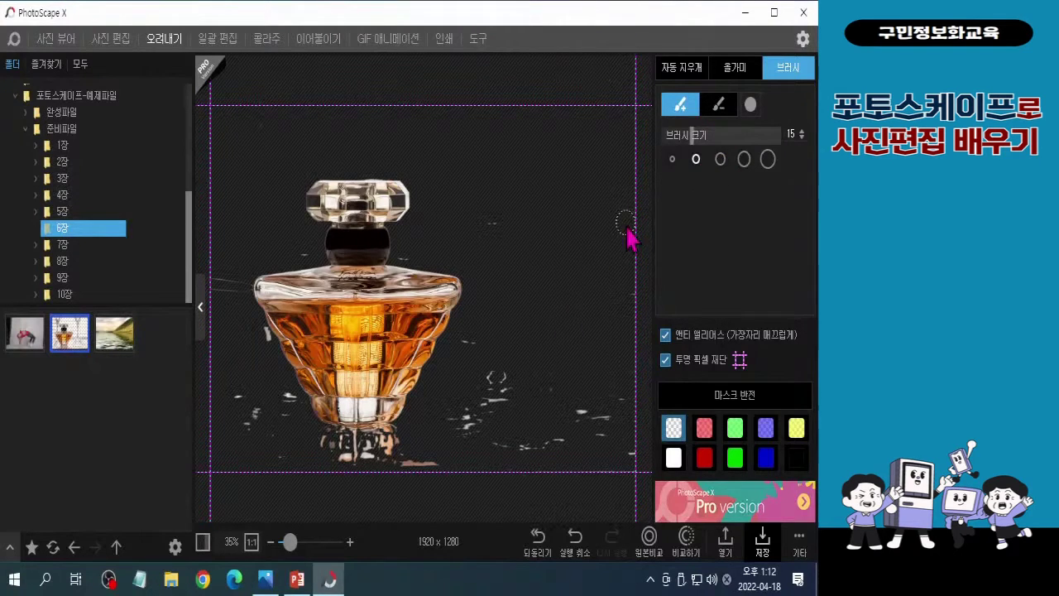
pyautogui.click(698, 162)
pyautogui.click(697, 163)
pyautogui.click(698, 163)
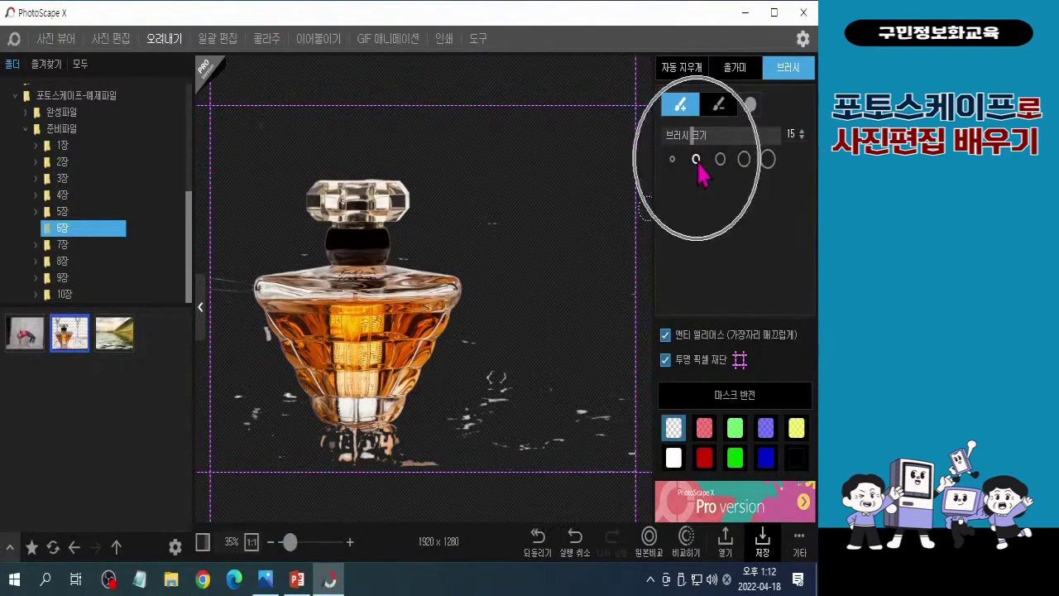
pyautogui.click(697, 163)
pyautogui.click(697, 163)
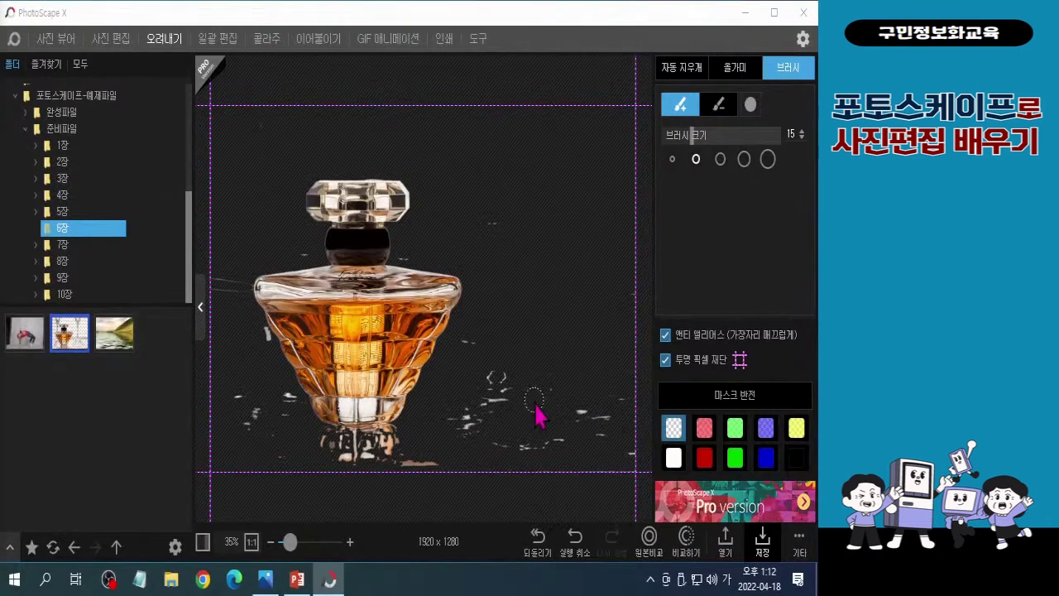
# Brush away the leftover specks and the reflection around the bottle, undoing strokes that cut into its edge.
pyautogui.moveTo(539, 416)
pyautogui.mouseDown()
pyautogui.moveTo(492, 413)
pyautogui.moveTo(497, 379)
pyautogui.moveTo(476, 386)
pyautogui.moveTo(453, 419)
pyautogui.moveTo(485, 449)
pyautogui.moveTo(555, 434)
pyautogui.moveTo(521, 369)
pyautogui.moveTo(525, 381)
pyautogui.moveTo(564, 351)
pyautogui.moveTo(550, 398)
pyautogui.moveTo(580, 380)
pyautogui.moveTo(591, 385)
pyautogui.moveTo(581, 409)
pyautogui.moveTo(615, 425)
pyautogui.mouseUp()
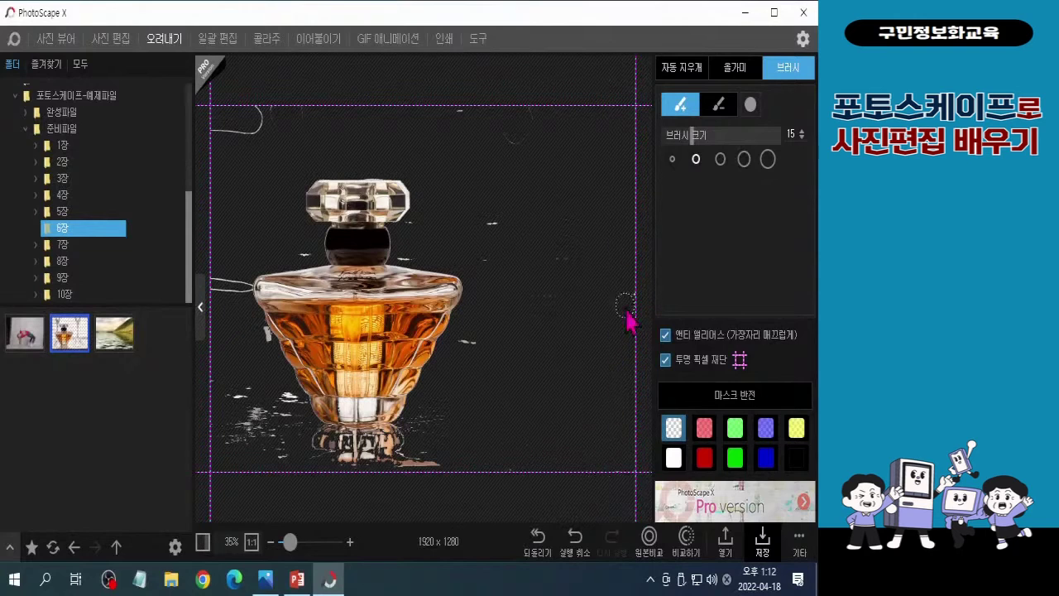
pyautogui.moveTo(501, 170)
pyautogui.mouseDown()
pyautogui.moveTo(479, 225)
pyautogui.moveTo(489, 231)
pyautogui.moveTo(498, 213)
pyautogui.moveTo(544, 281)
pyautogui.moveTo(531, 339)
pyautogui.moveTo(491, 422)
pyautogui.moveTo(440, 440)
pyautogui.moveTo(312, 439)
pyautogui.moveTo(385, 441)
pyautogui.moveTo(437, 418)
pyautogui.mouseUp()
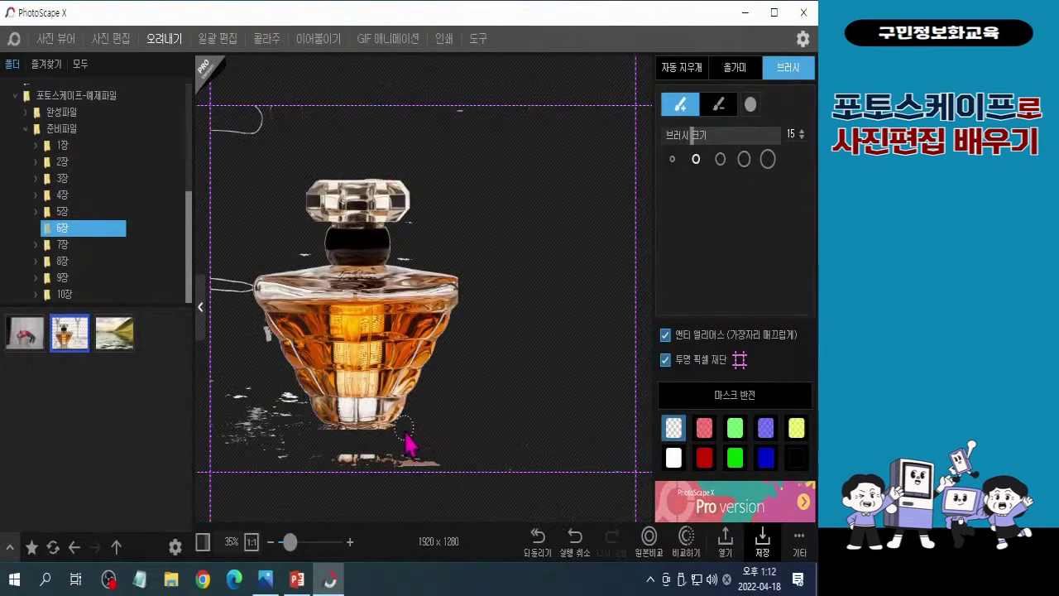
pyautogui.hotkey('ctrl', 'z')
pyautogui.hotkey('ctrl', 'y')
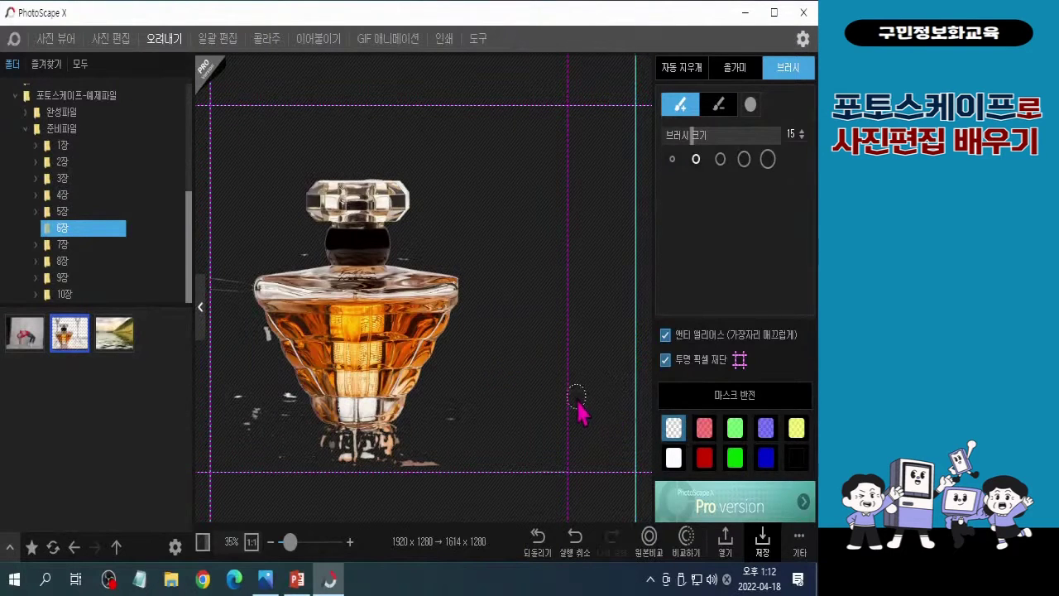
pyautogui.hotkey('ctrl', 'z')
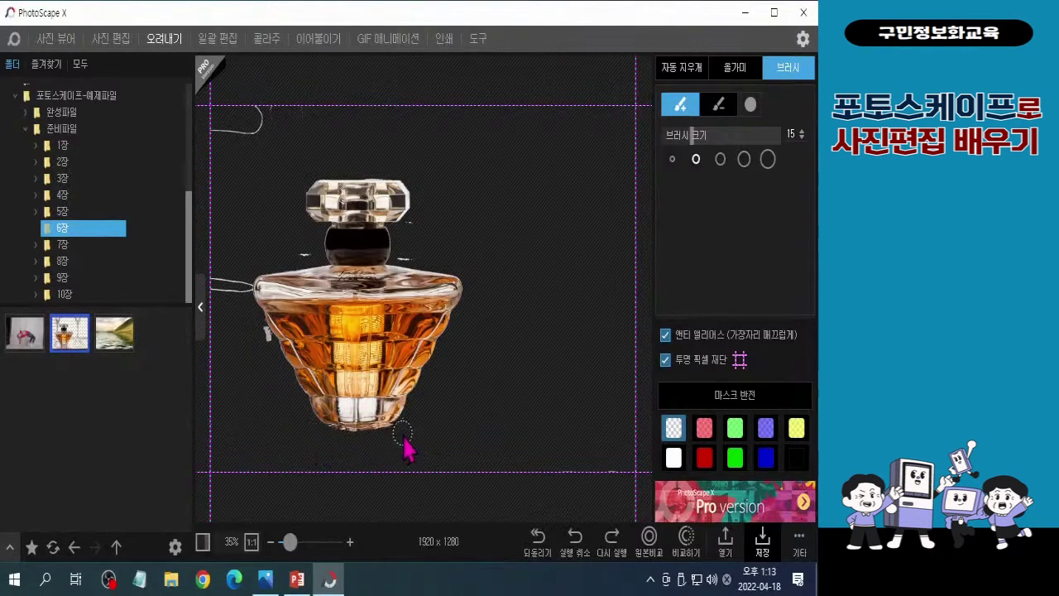
pyautogui.hotkey('ctrl', 'y')
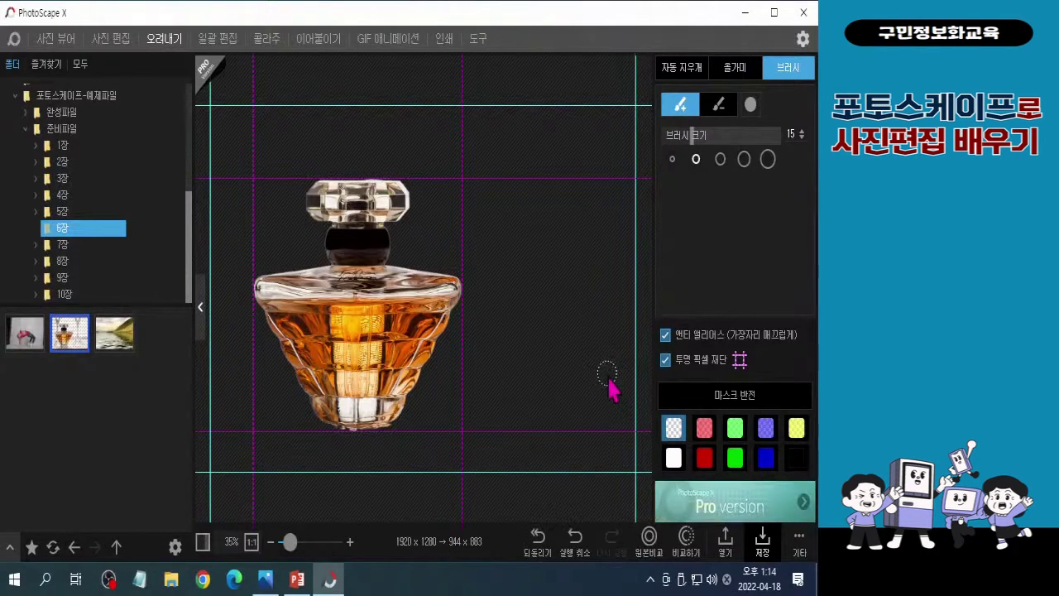
# Check the bottle's cutout against a solid red background, and restore the transparent background.
pyautogui.click(709, 469)
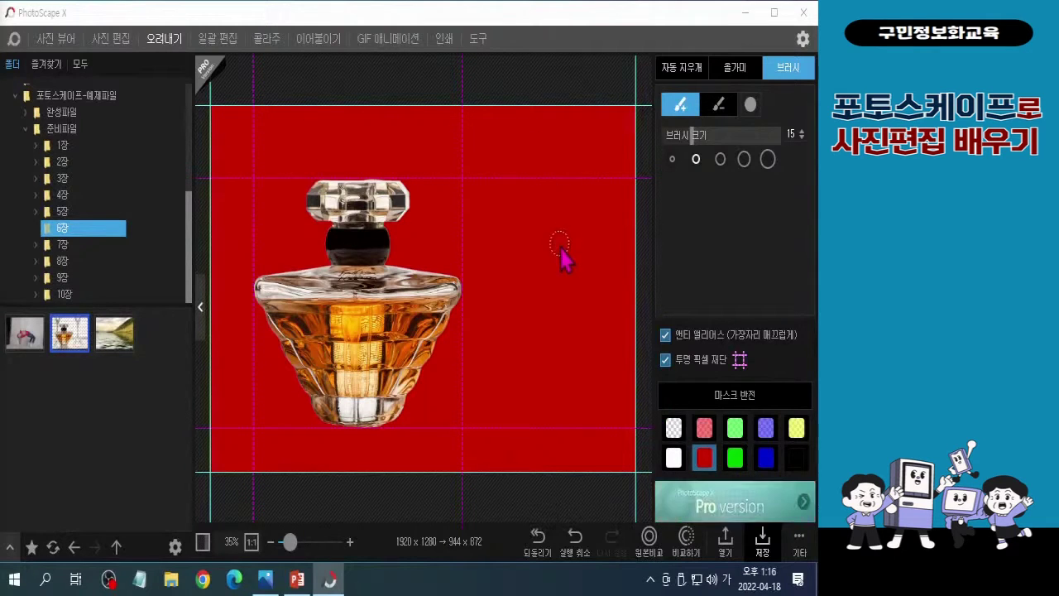
pyautogui.click(674, 435)
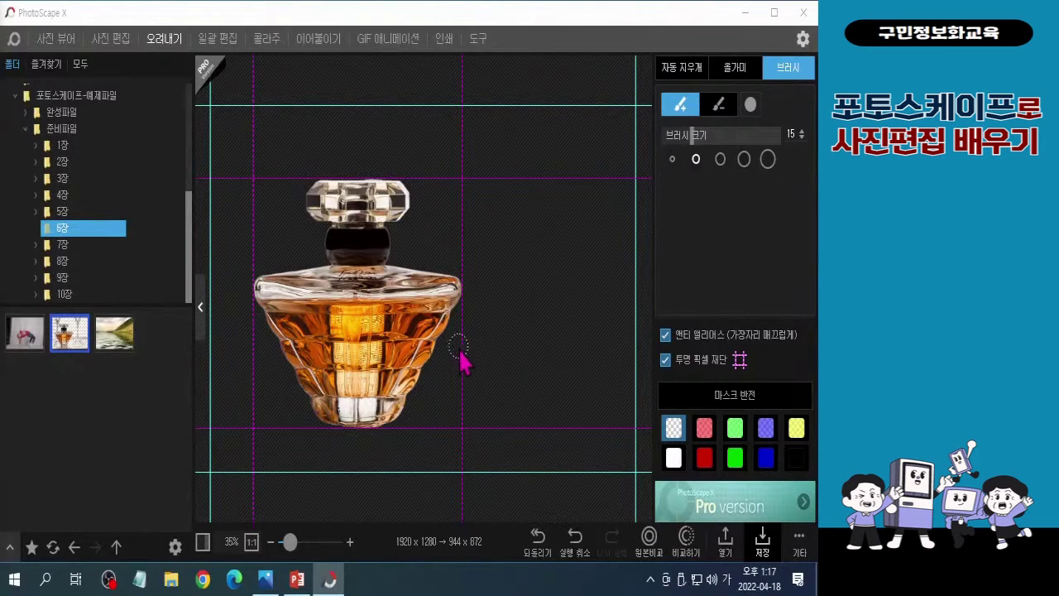
# Save the cutout as a PNG named 향수 완성 in the desktop's 포토스케이프-예제파일 folder.
pyautogui.click(805, 556)
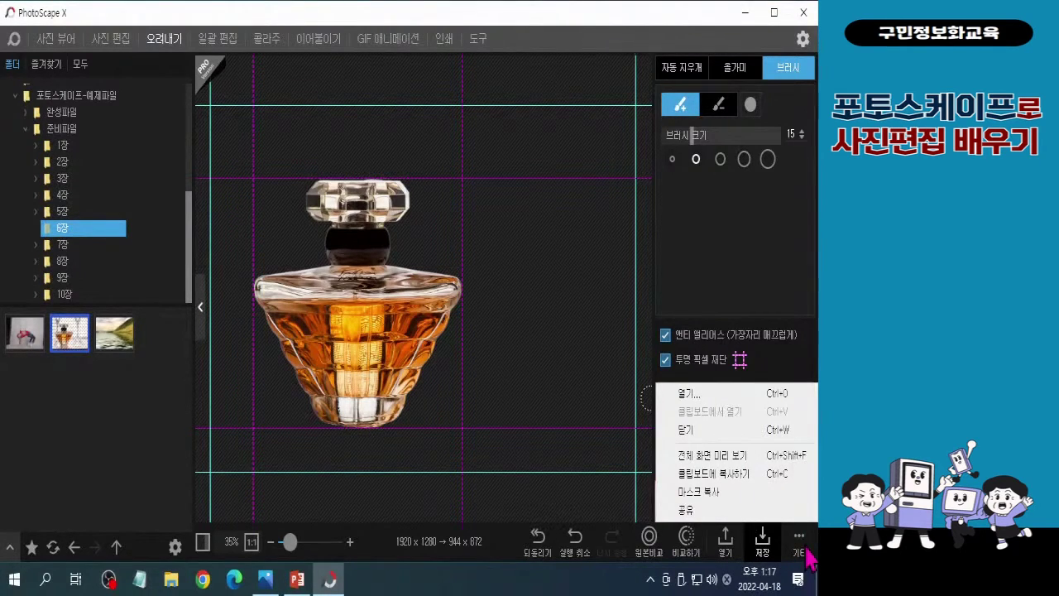
pyautogui.click(766, 553)
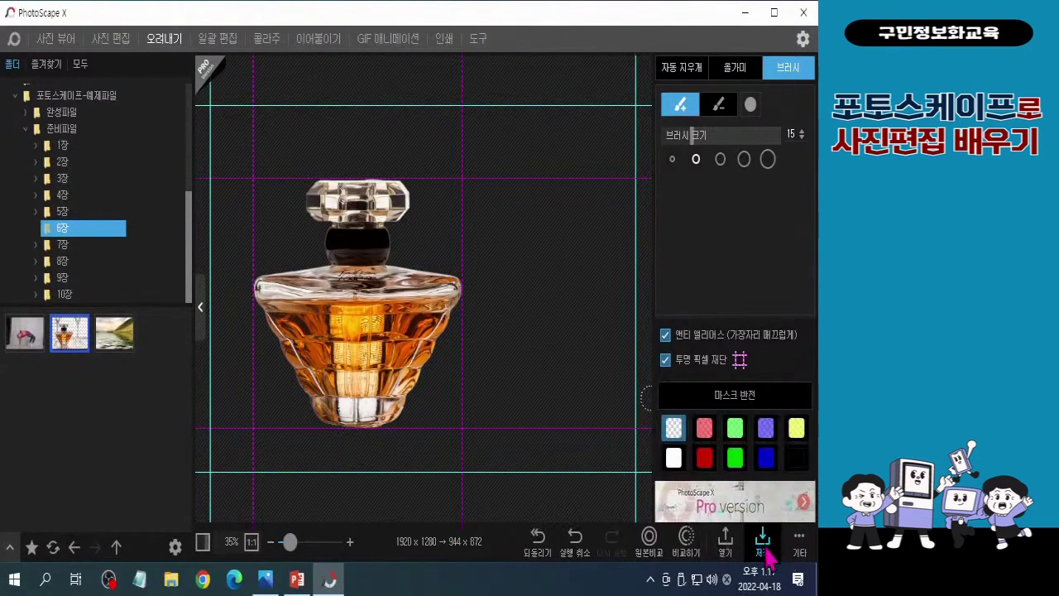
pyautogui.click(766, 553)
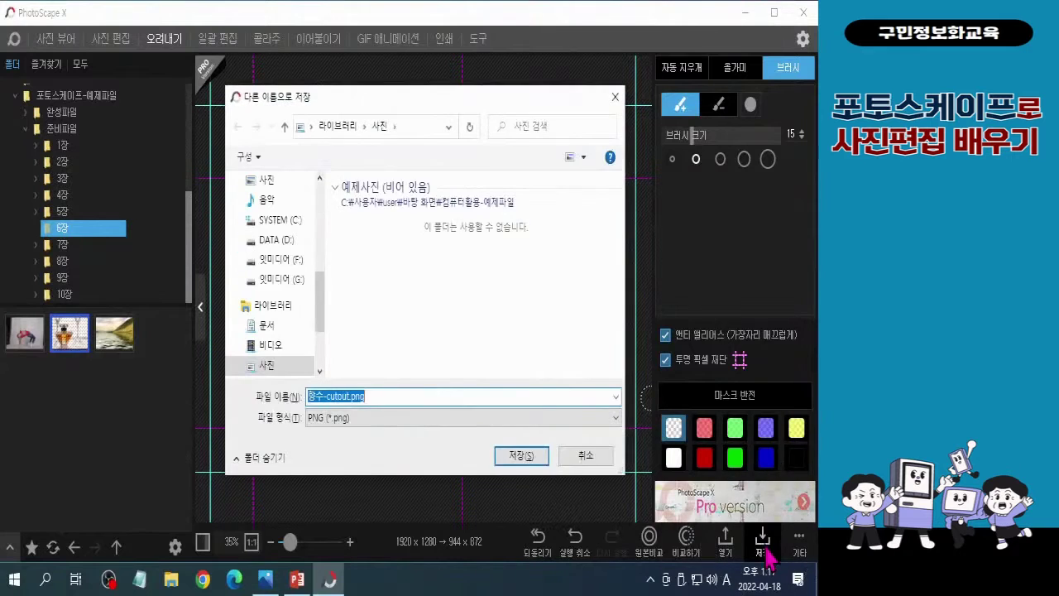
pyautogui.scroll(5, 321, 248)
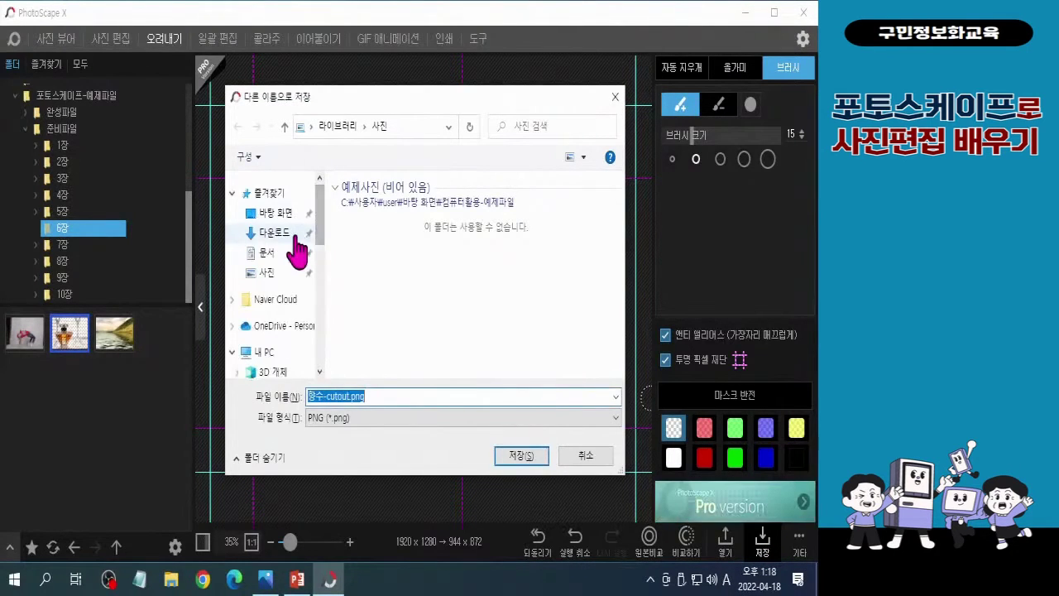
pyautogui.click(271, 214)
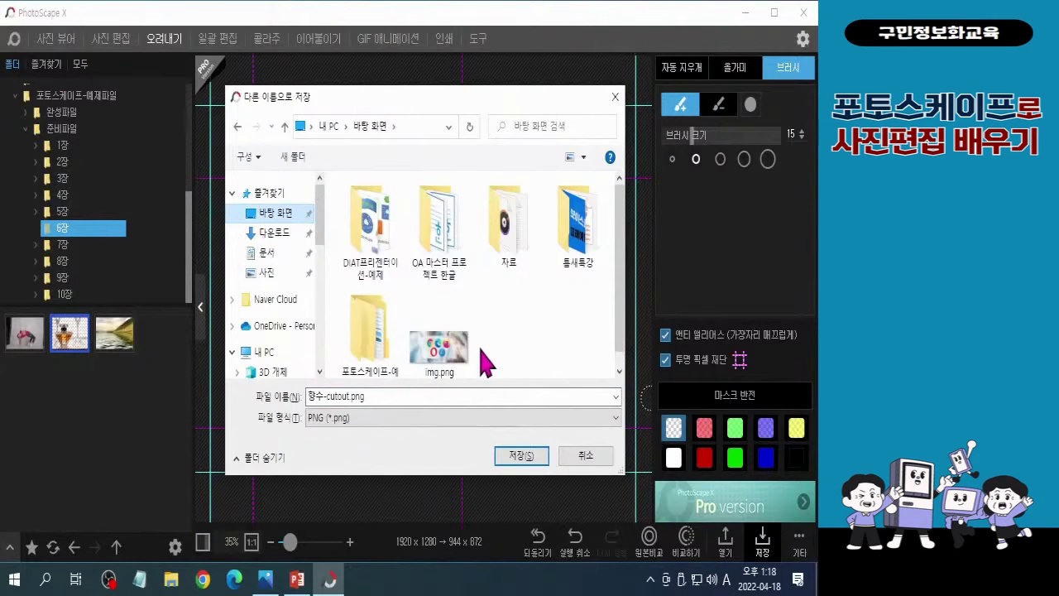
pyautogui.click(376, 336)
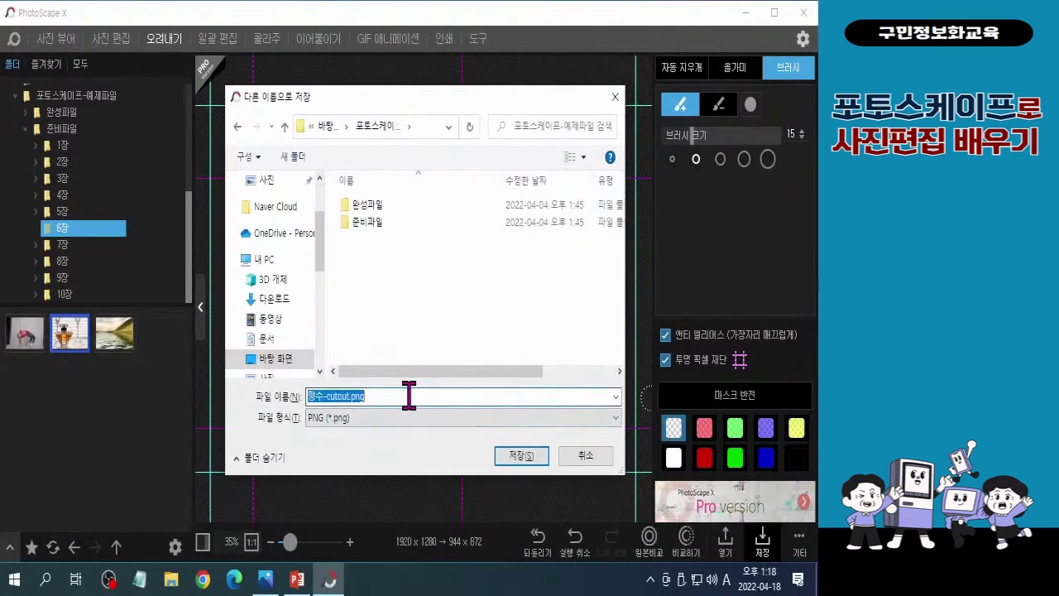
pyautogui.click(417, 397)
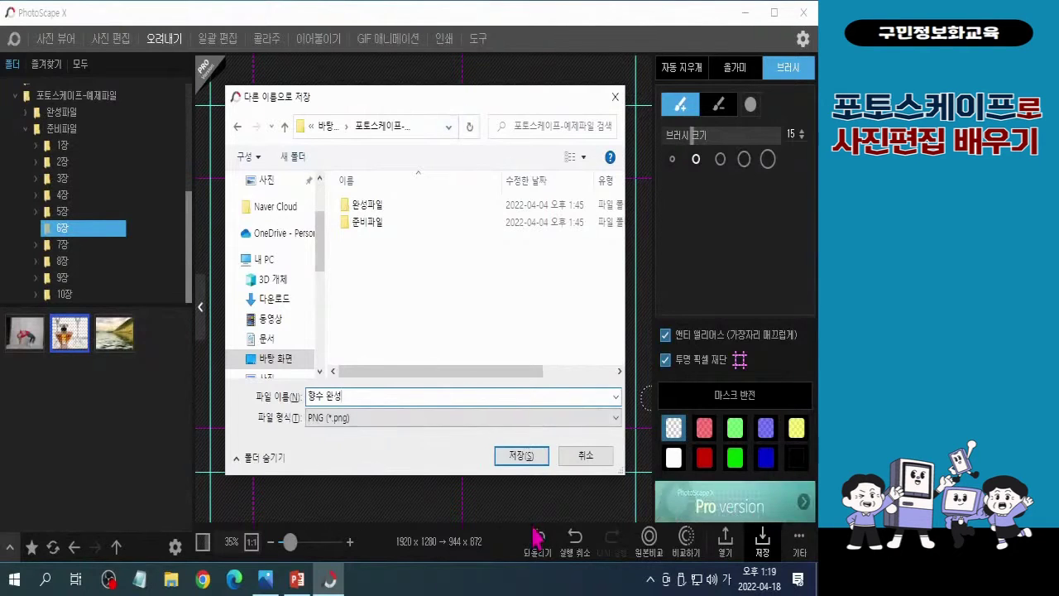
pyautogui.click(526, 460)
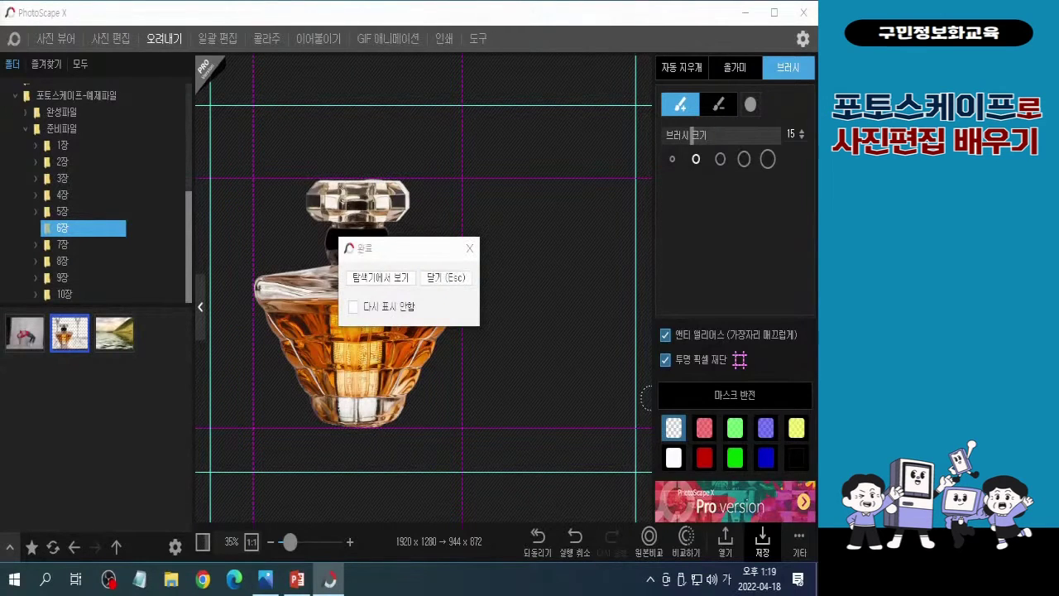
# Save a second copy of the cutout as a JPEG named 향수-완성 in the 포토스케이프-예제파일 folder, and dismiss the completion notice.
pyautogui.click(761, 546)
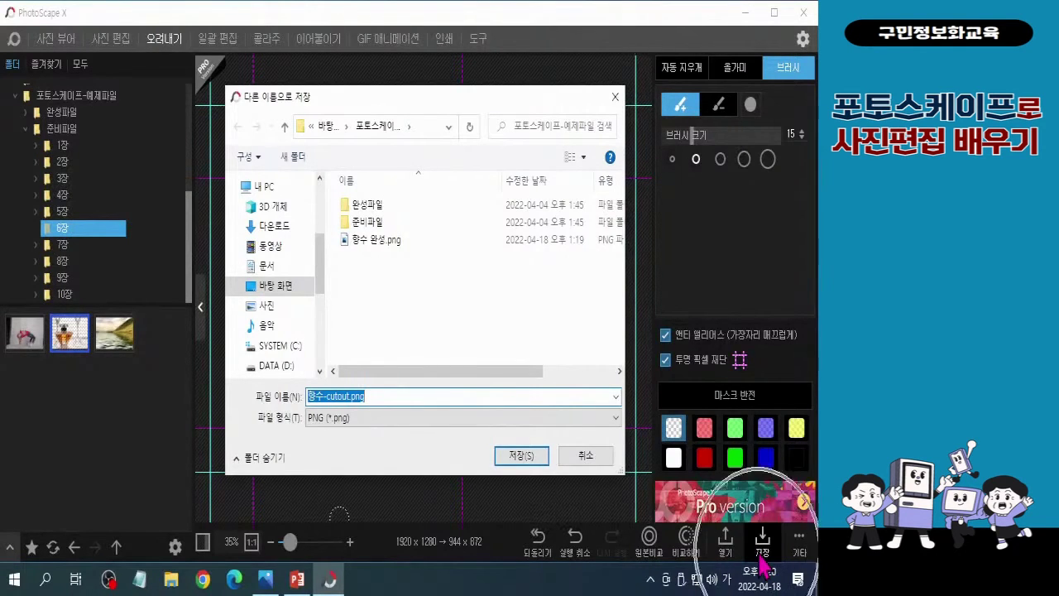
pyautogui.click(390, 396)
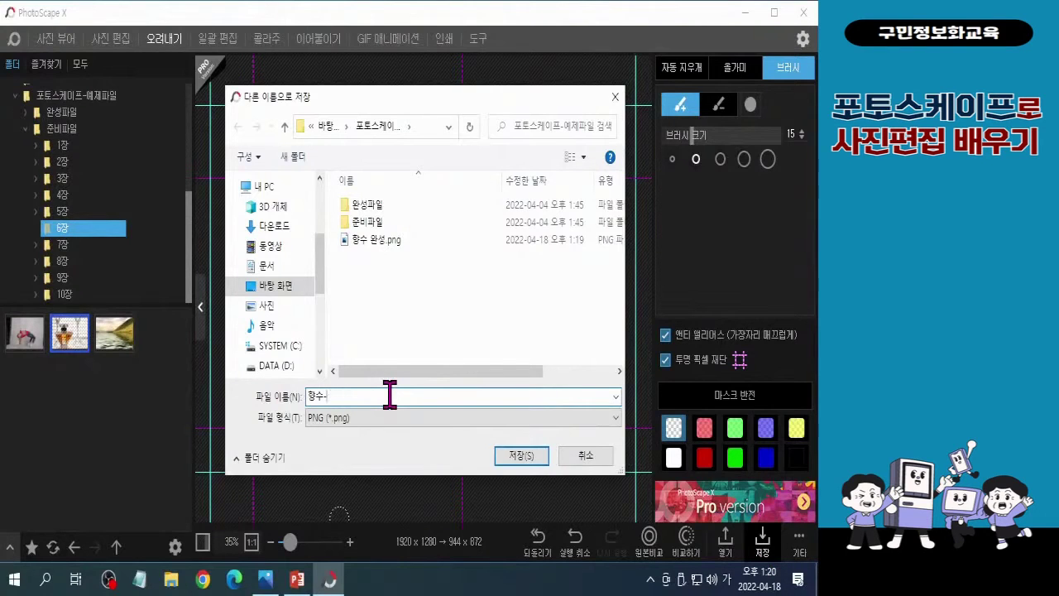
pyautogui.write('완성')
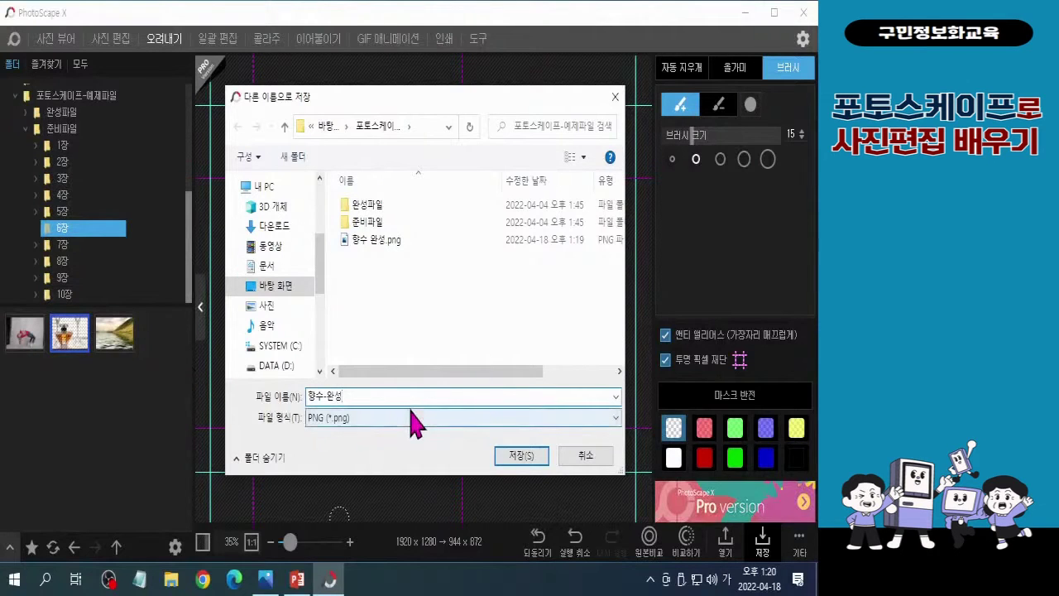
pyautogui.click(352, 434)
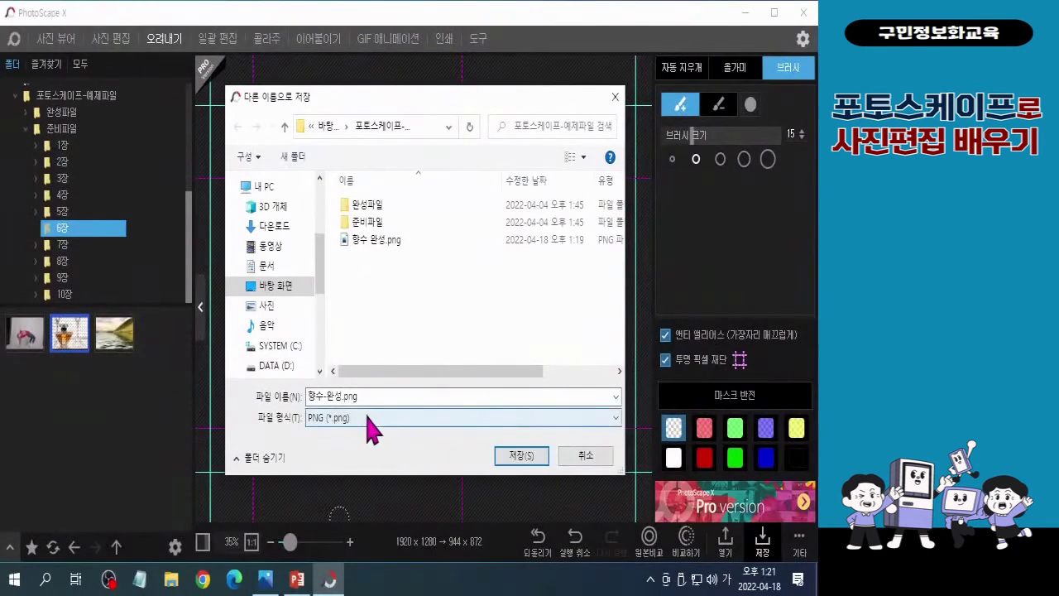
pyautogui.click(367, 418)
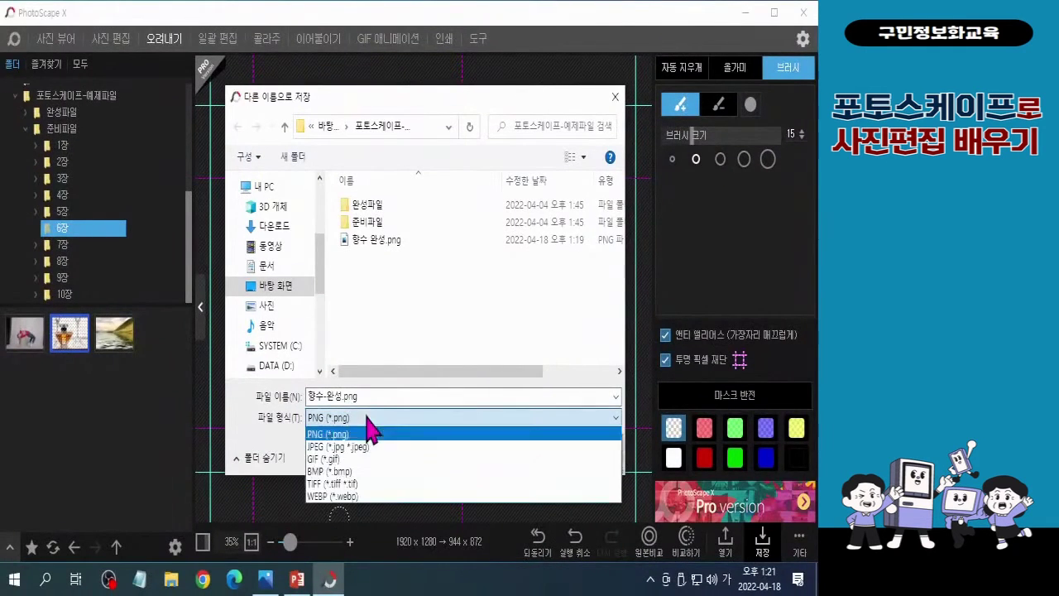
pyautogui.click(367, 447)
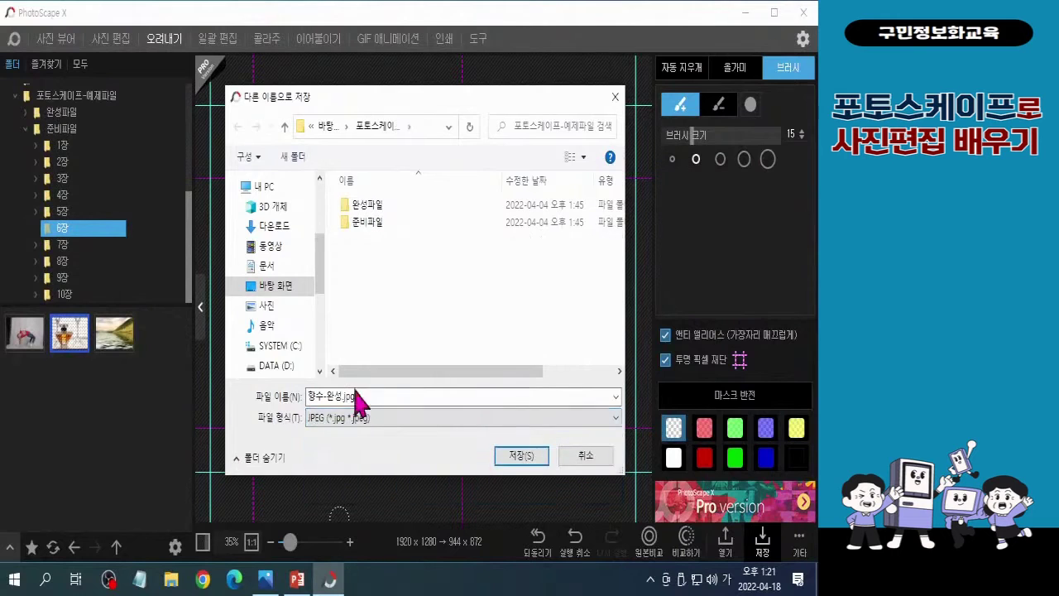
pyautogui.click(522, 460)
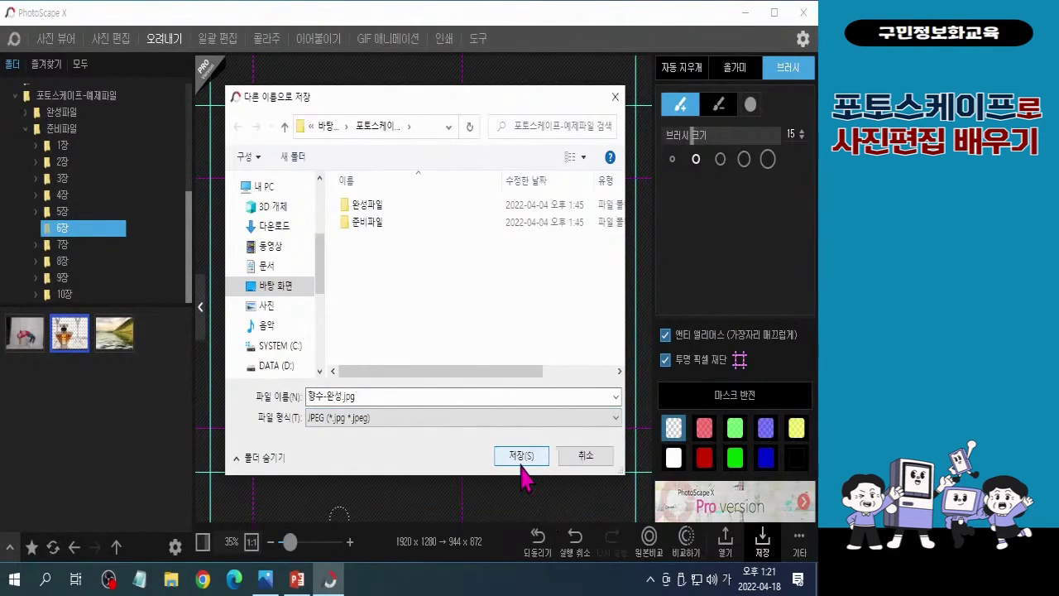
pyautogui.click(491, 321)
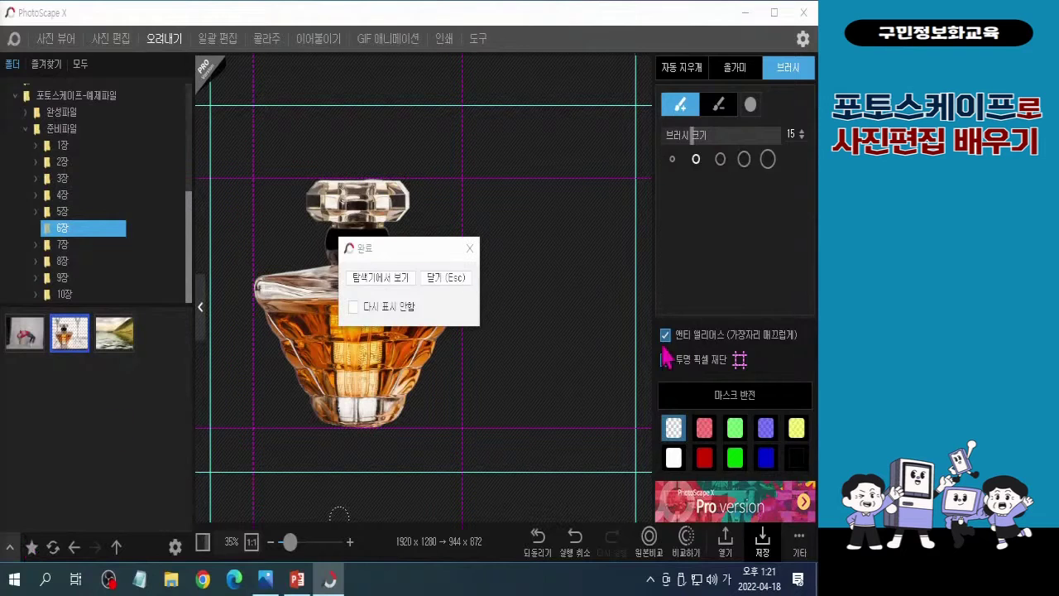
pyautogui.click(445, 279)
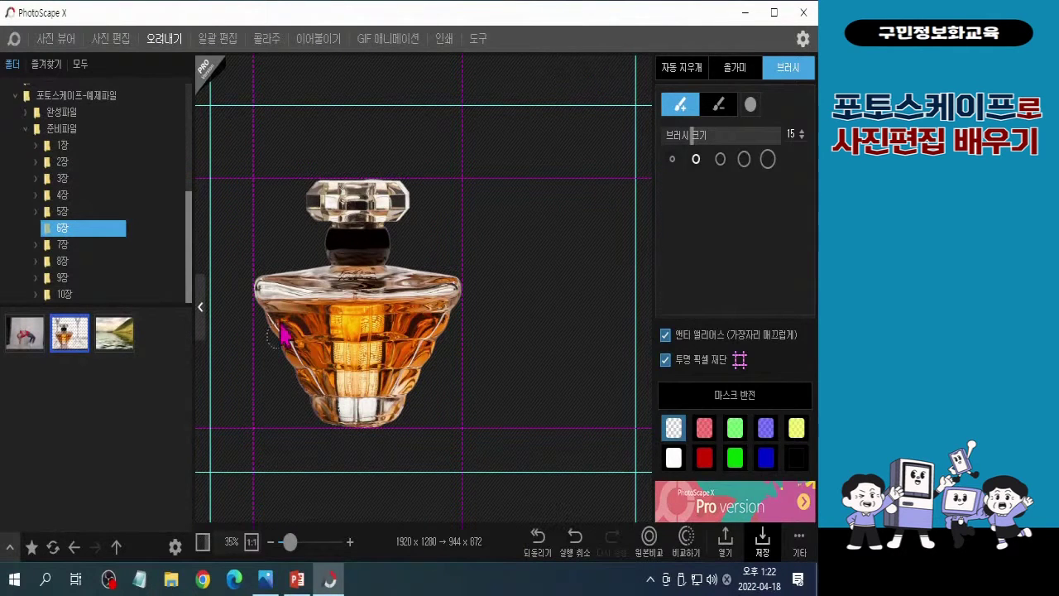
# Switch to Hancom Hangul (한글) with a blank document open.
pyautogui.click(299, 587)
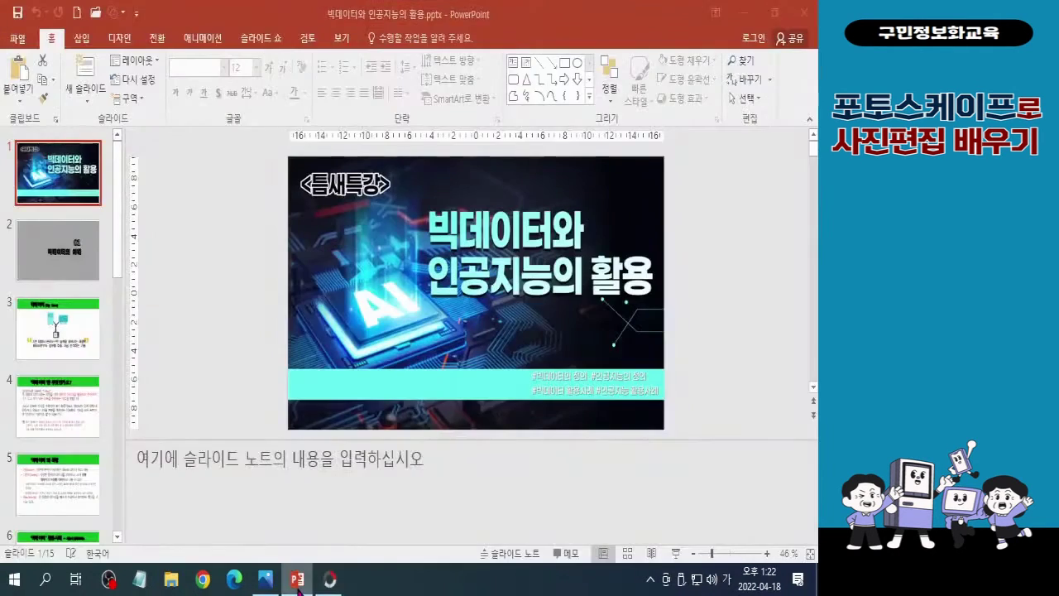
pyautogui.click(299, 588)
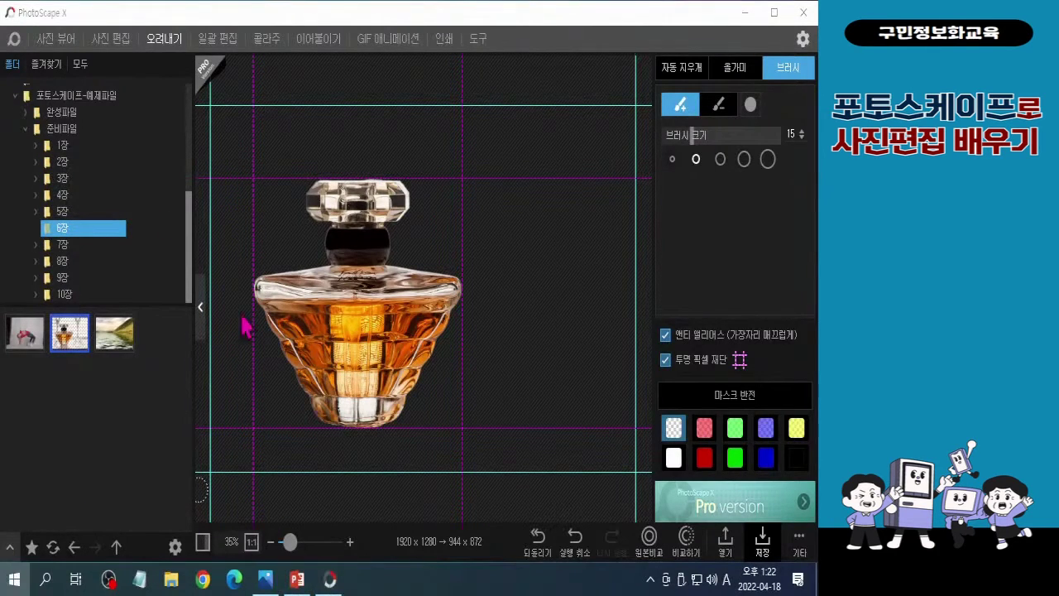
pyautogui.press('super')
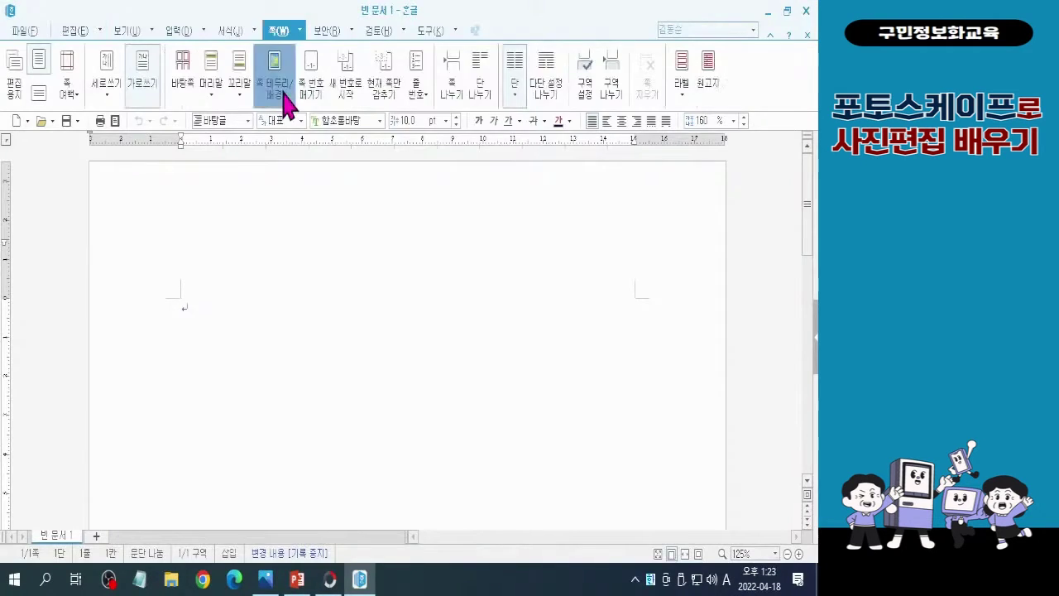
# Fill the page background of the whole document with a solid dark grey colour.
pyautogui.click(282, 93)
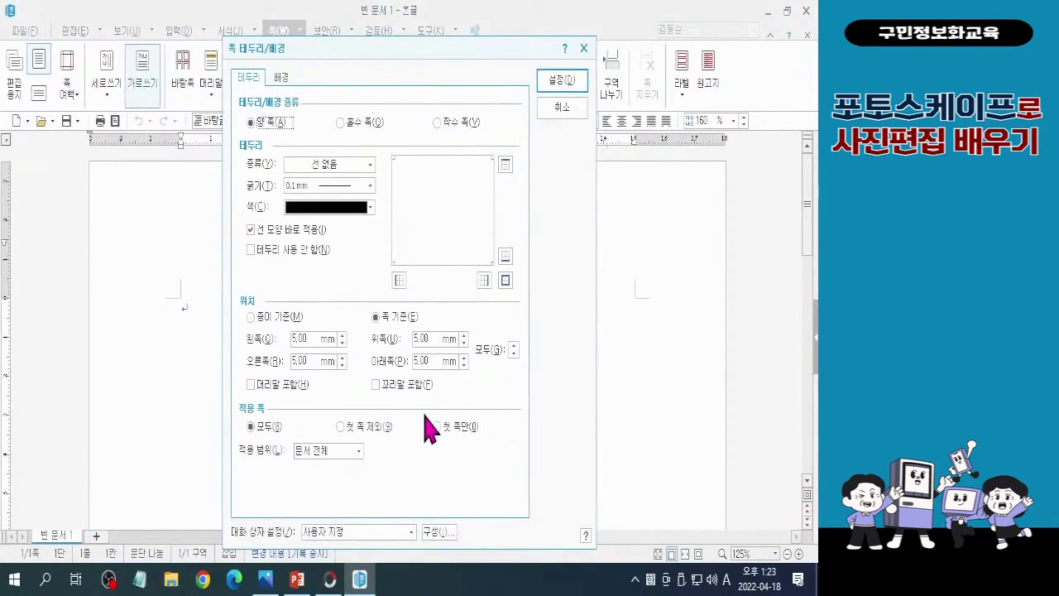
pyautogui.click(281, 77)
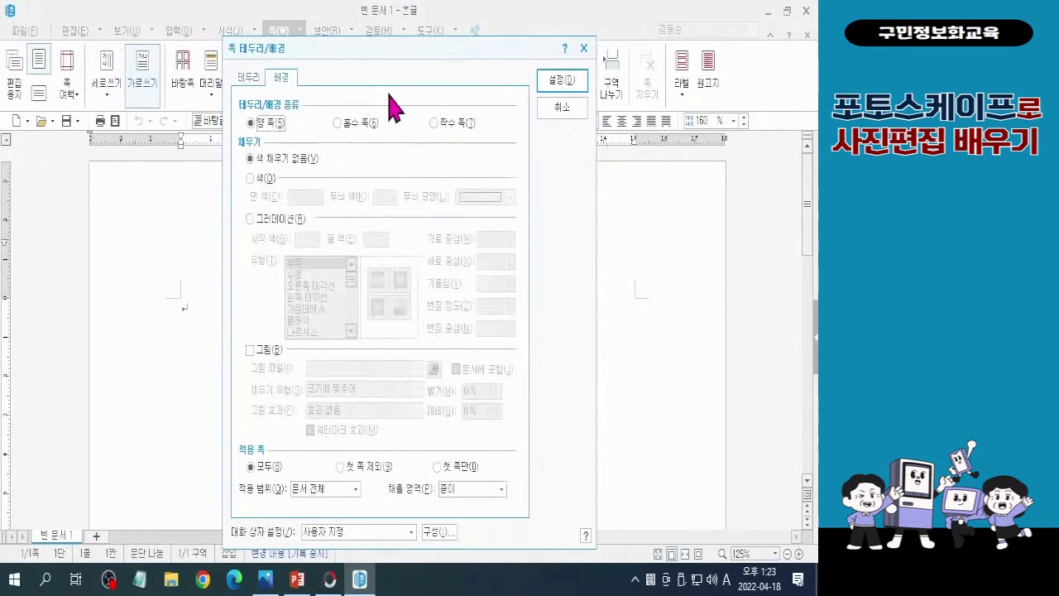
pyautogui.click(265, 178)
pyautogui.click(316, 197)
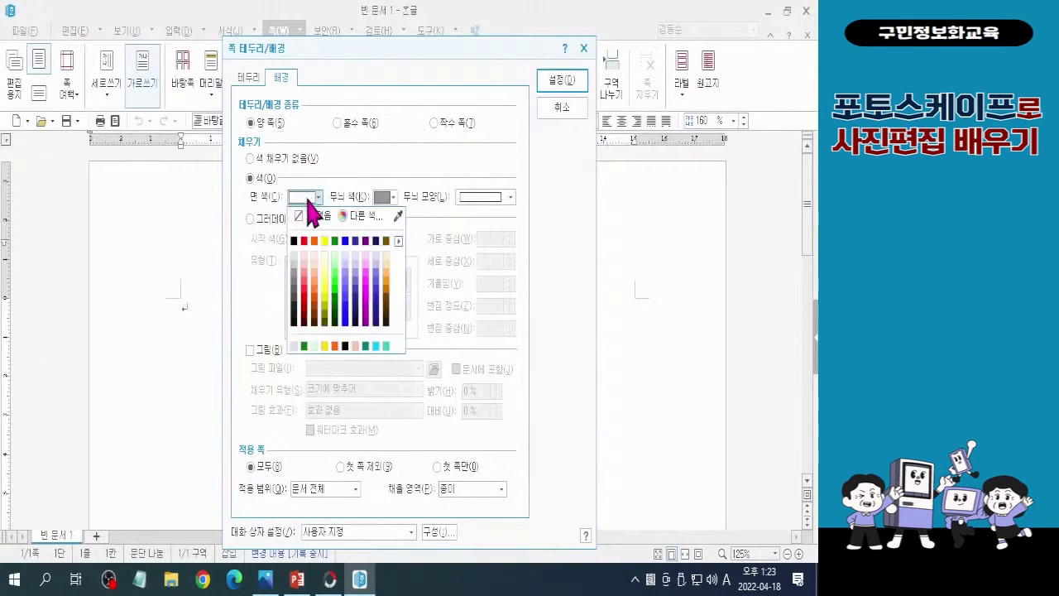
pyautogui.click(295, 313)
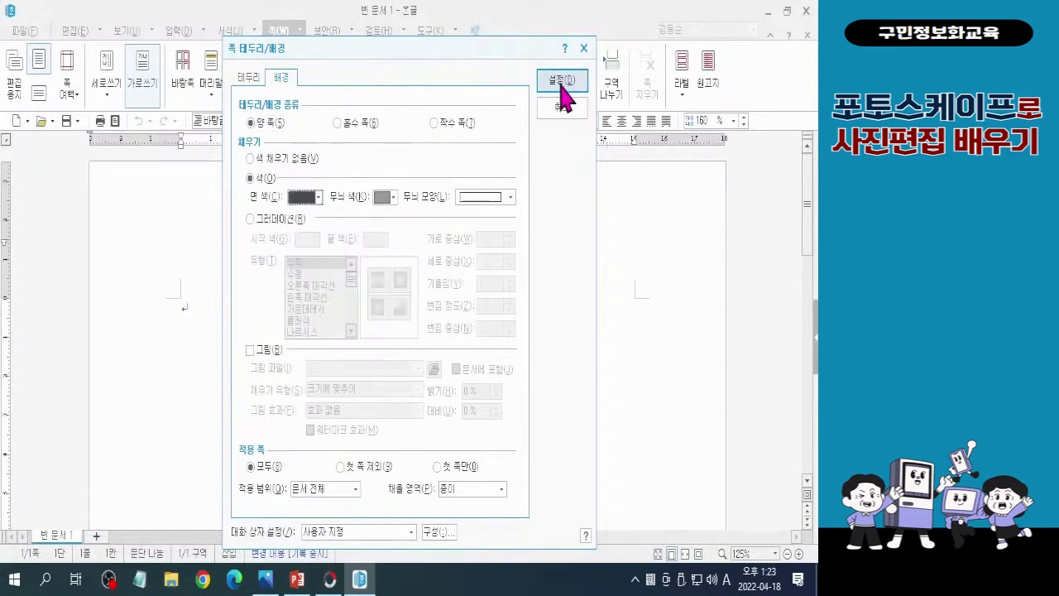
pyautogui.click(560, 83)
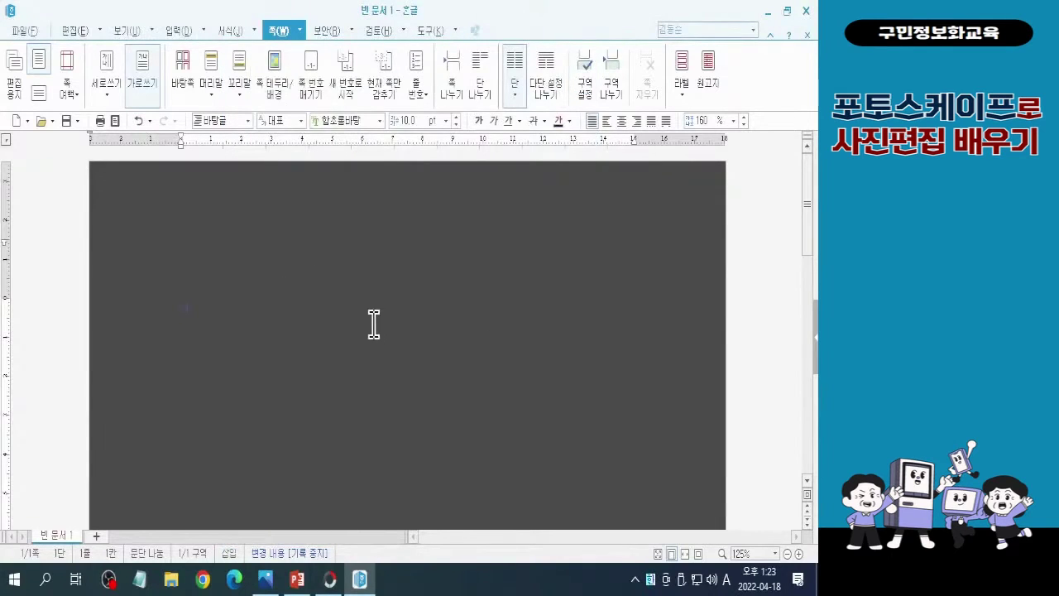
# Insert the picture 향수-완성.jpg from the desktop's 포토스케이프-예제파일 folder into the document.
pyautogui.click(179, 33)
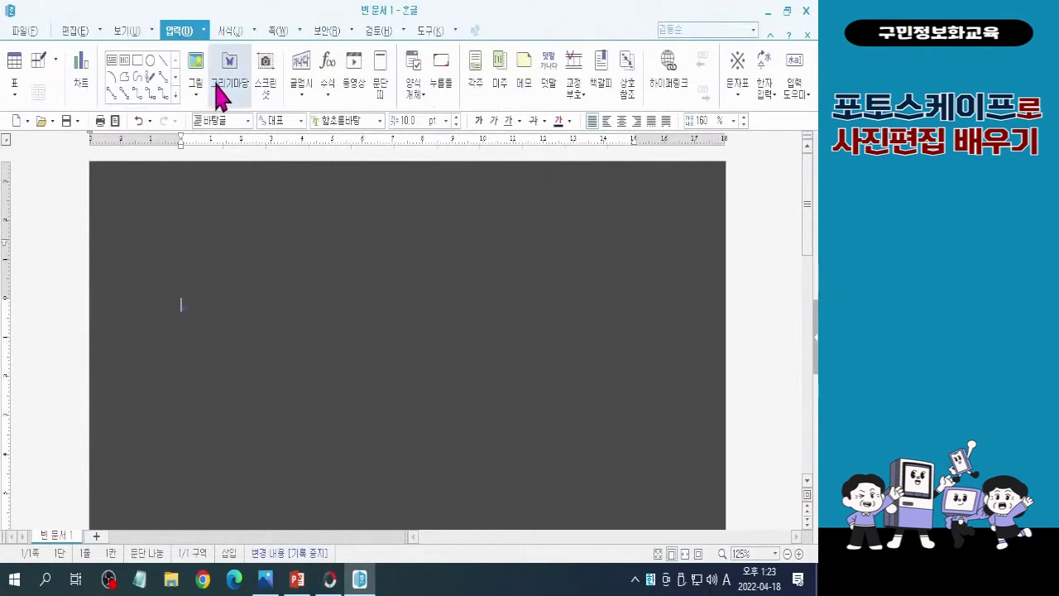
pyautogui.click(200, 78)
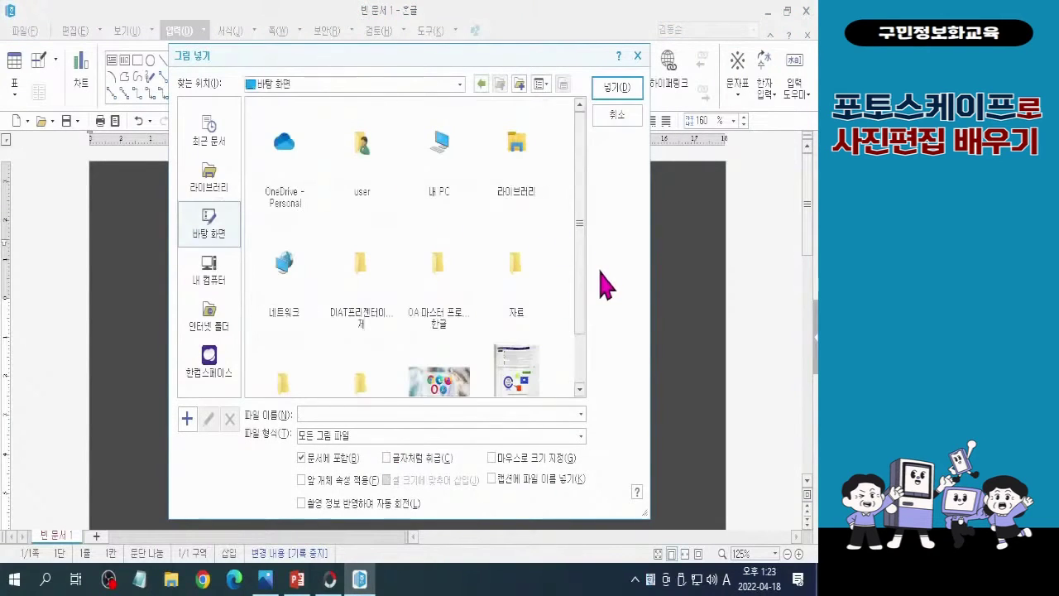
pyautogui.moveTo(578, 288); pyautogui.dragTo(583, 333)
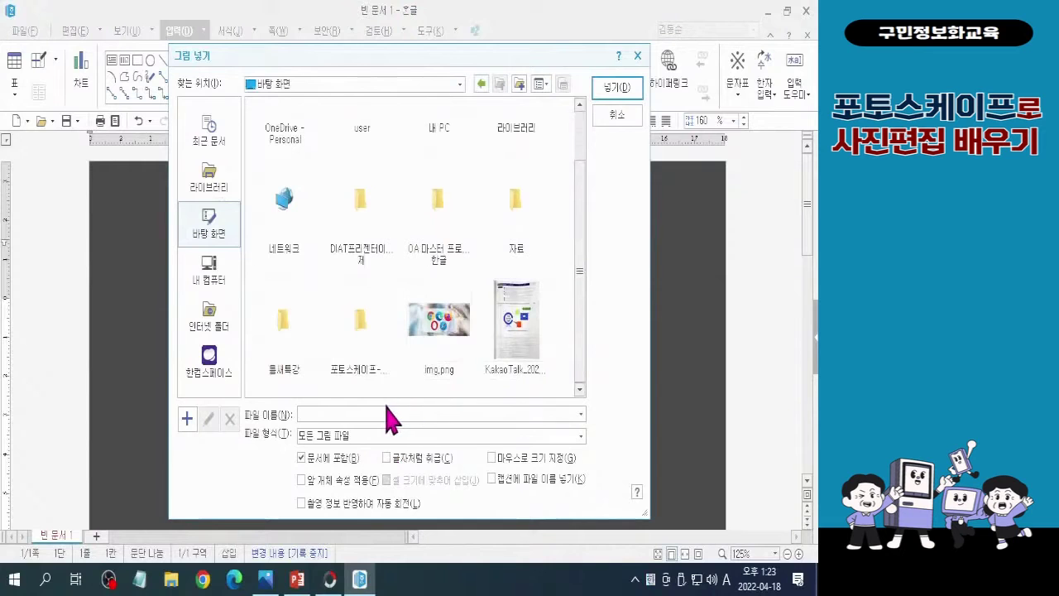
pyautogui.doubleClick(361, 339)
pyautogui.click(525, 165)
pyautogui.click(440, 166)
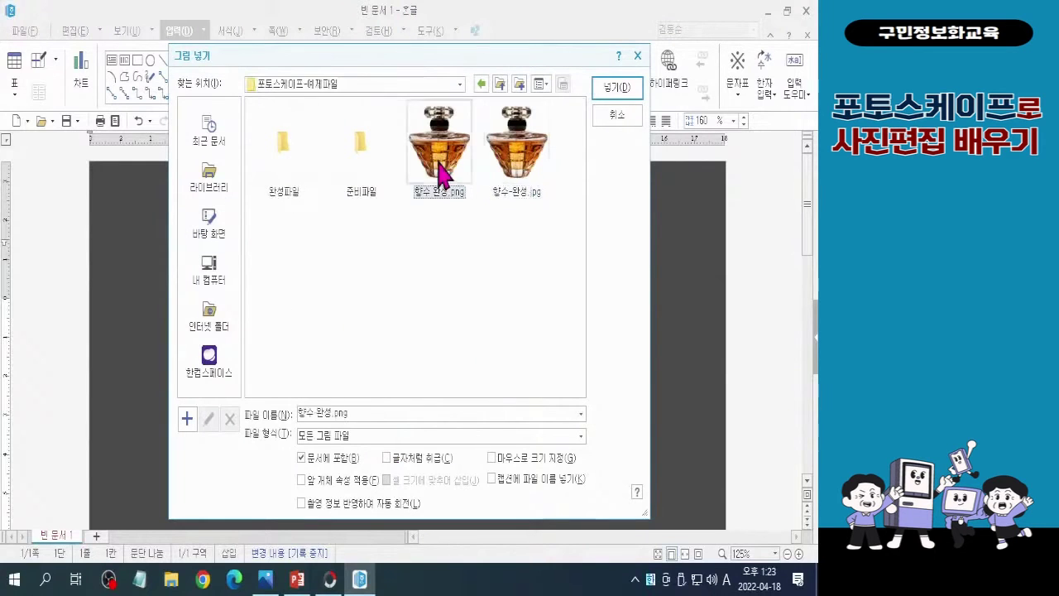
pyautogui.click(534, 174)
pyautogui.click(470, 171)
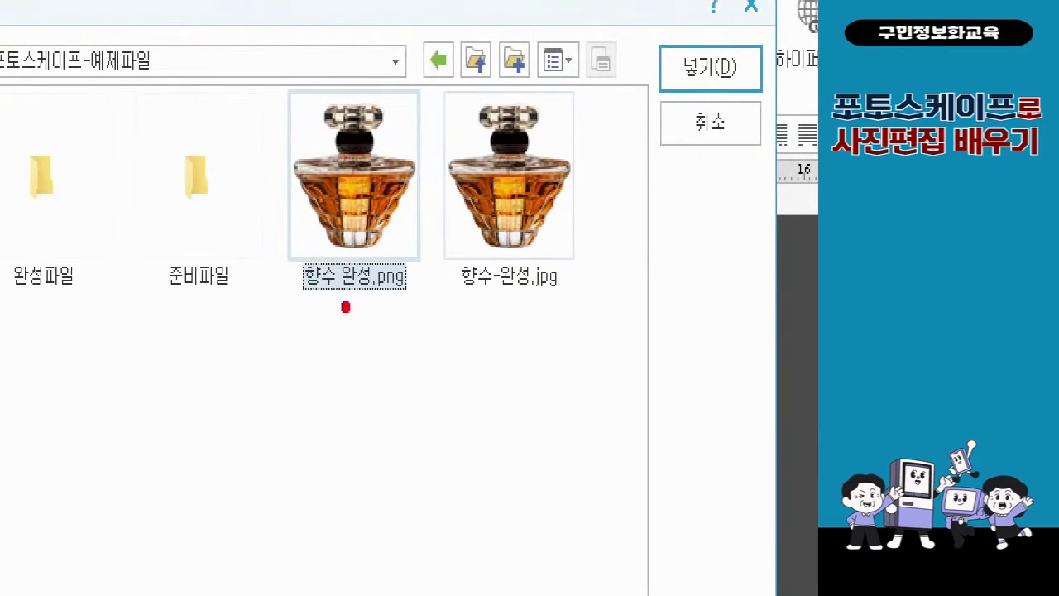
pyautogui.moveTo(286, 299); pyautogui.dragTo(579, 302)
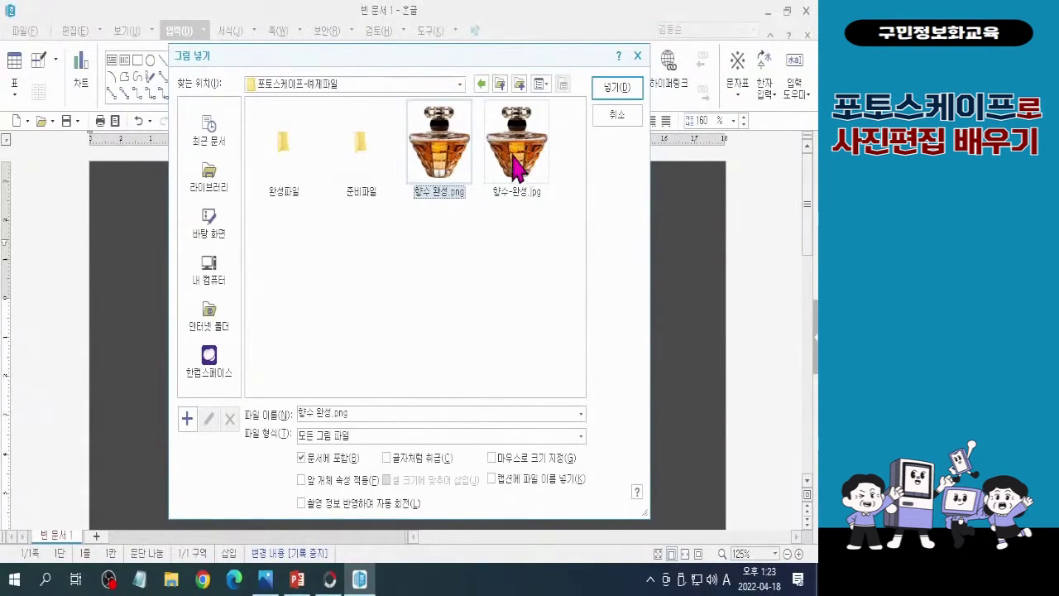
pyautogui.click(514, 157)
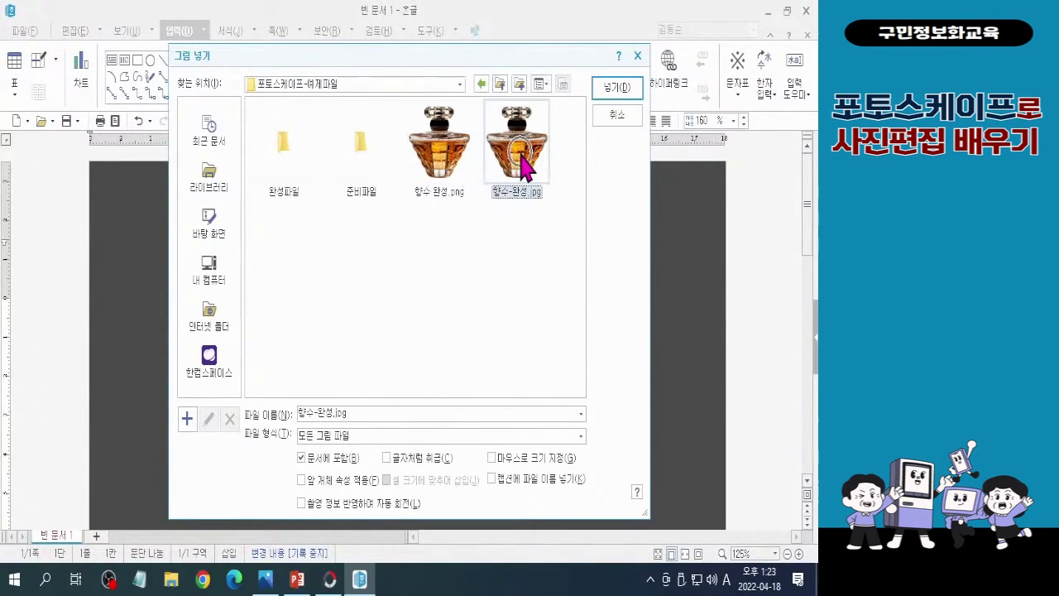
pyautogui.click(614, 87)
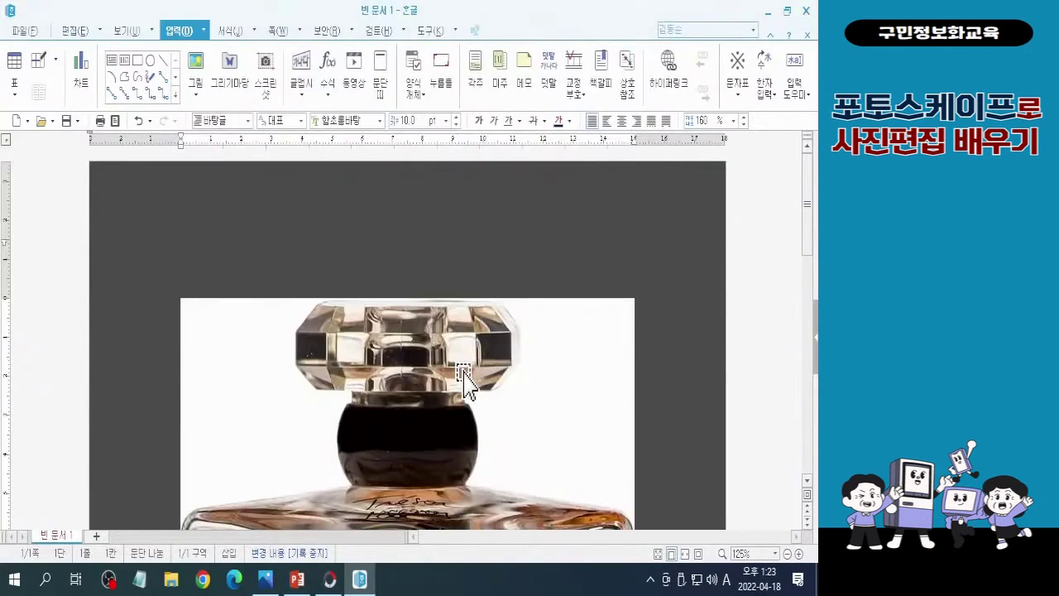
# Add a page break after the inserted bottle picture to start a second page.
pyautogui.scroll(-3, 472, 393)
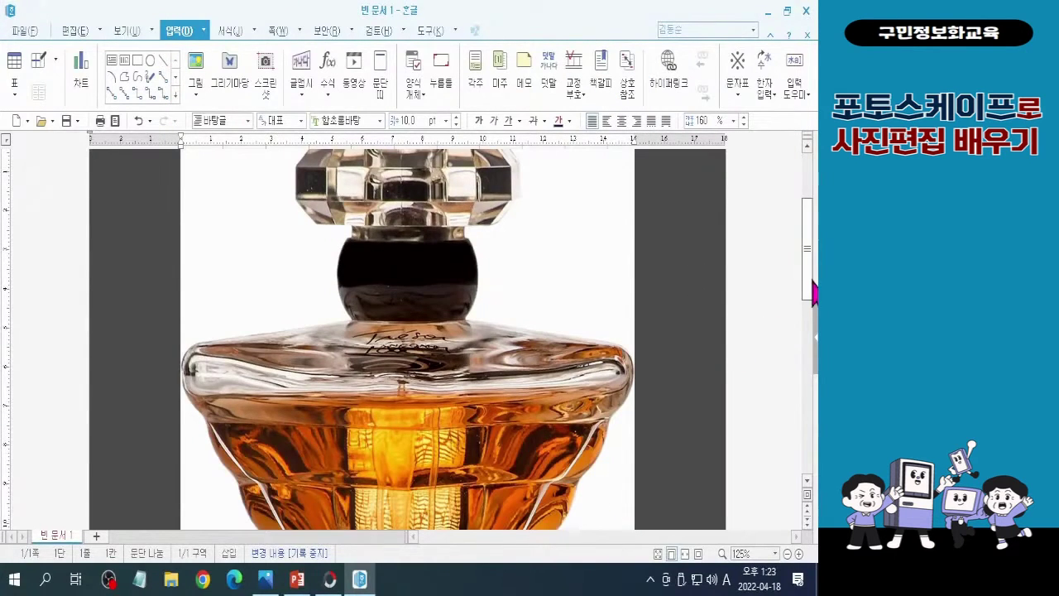
pyautogui.moveTo(812, 282)
pyautogui.mouseDown()
pyautogui.moveTo(808, 274)
pyautogui.moveTo(811, 298)
pyautogui.moveTo(812, 284)
pyautogui.mouseUp()
pyautogui.scroll(-4, 613, 341)
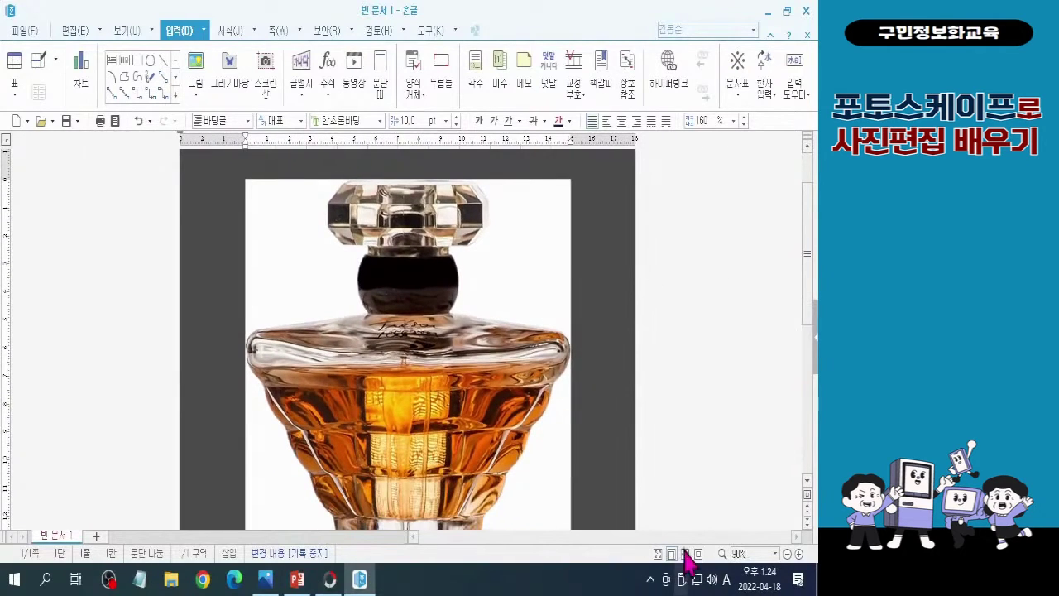
pyautogui.click(685, 554)
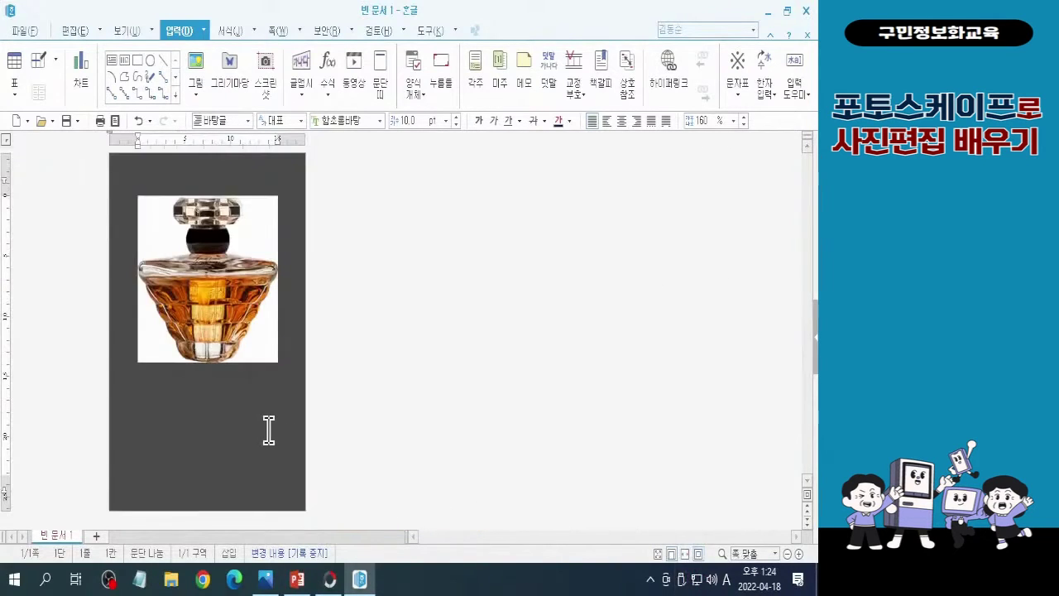
pyautogui.hotkey('ctrl', 'Return')
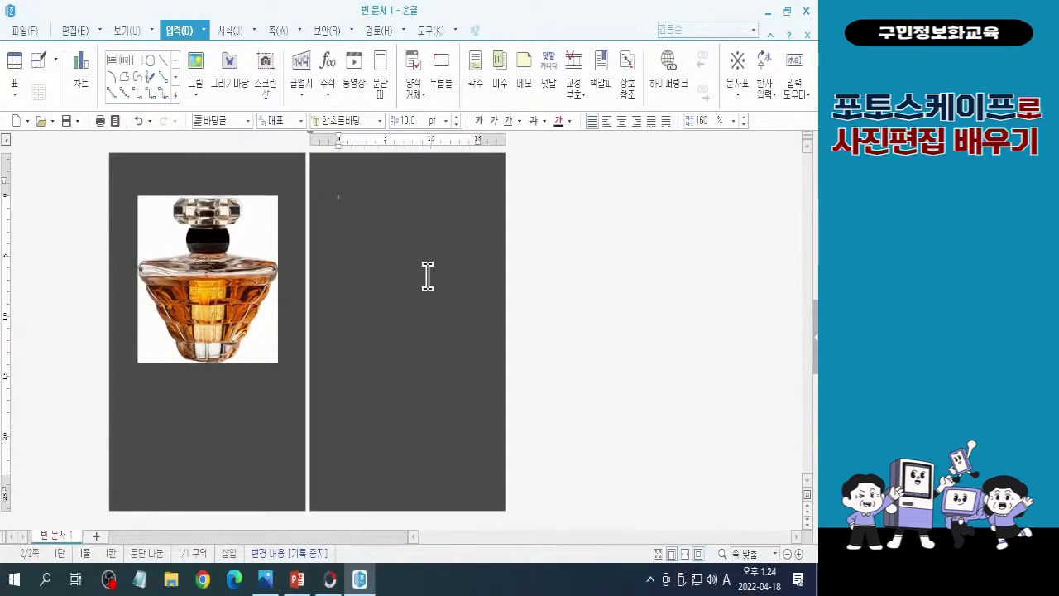
# Insert the picture 향수 완성.png from the 포토스케이프-예제파일 folder on the second page.
pyautogui.click(197, 70)
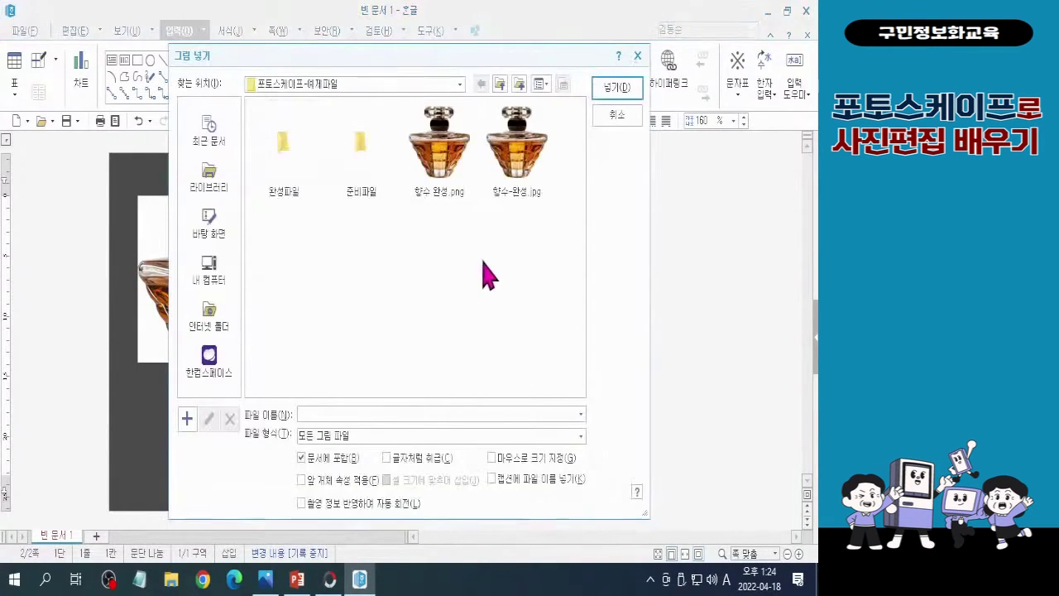
pyautogui.click(441, 190)
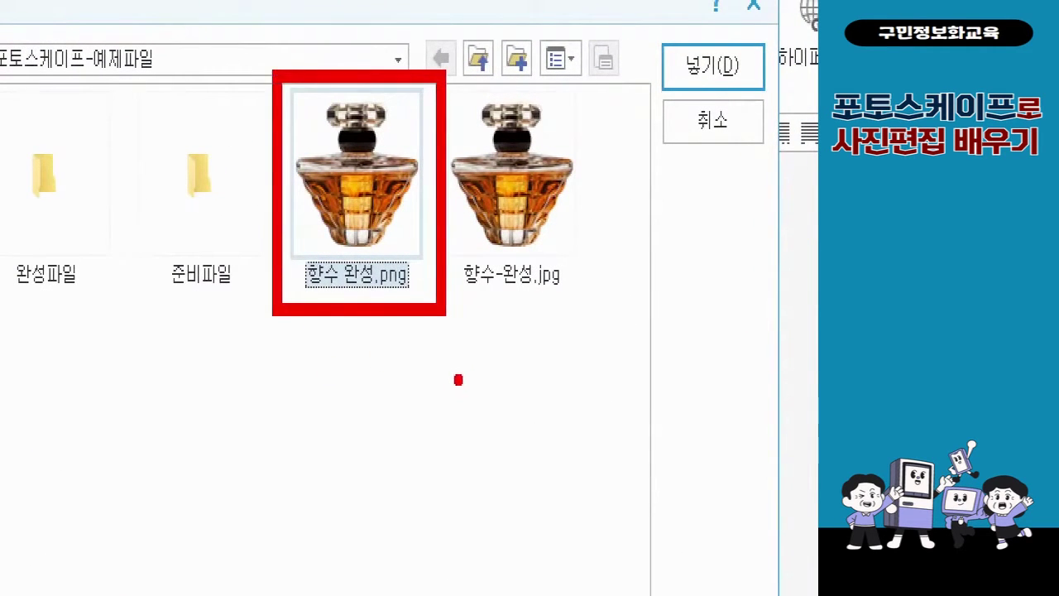
pyautogui.click(713, 66)
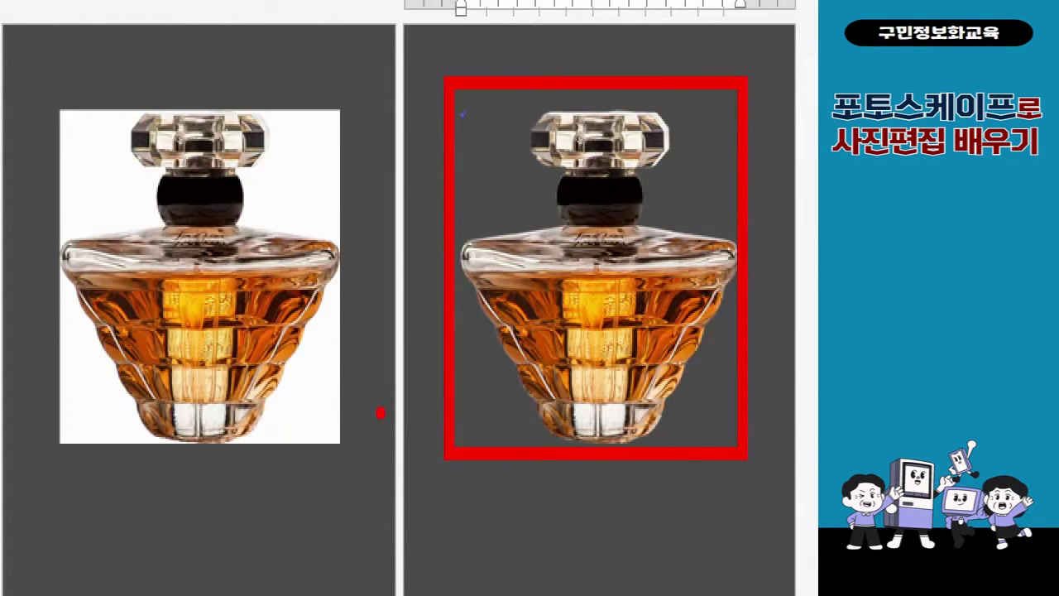
pyautogui.moveTo(326, 225)
pyautogui.mouseDown()
pyautogui.moveTo(278, 204)
pyautogui.moveTo(283, 106)
pyautogui.mouseUp()
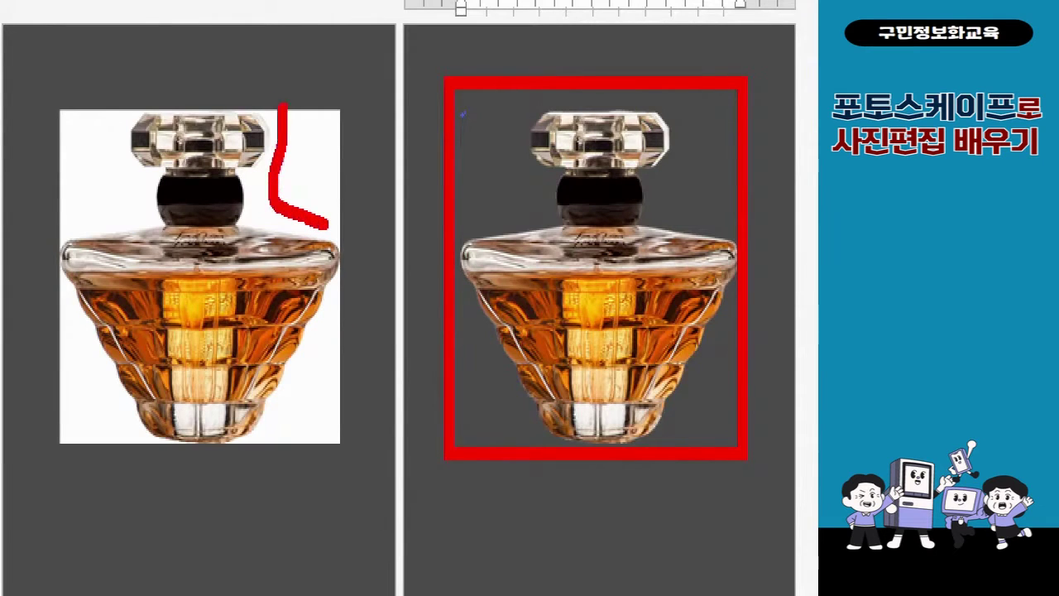
pyautogui.moveTo(358, 219); pyautogui.dragTo(315, 234)
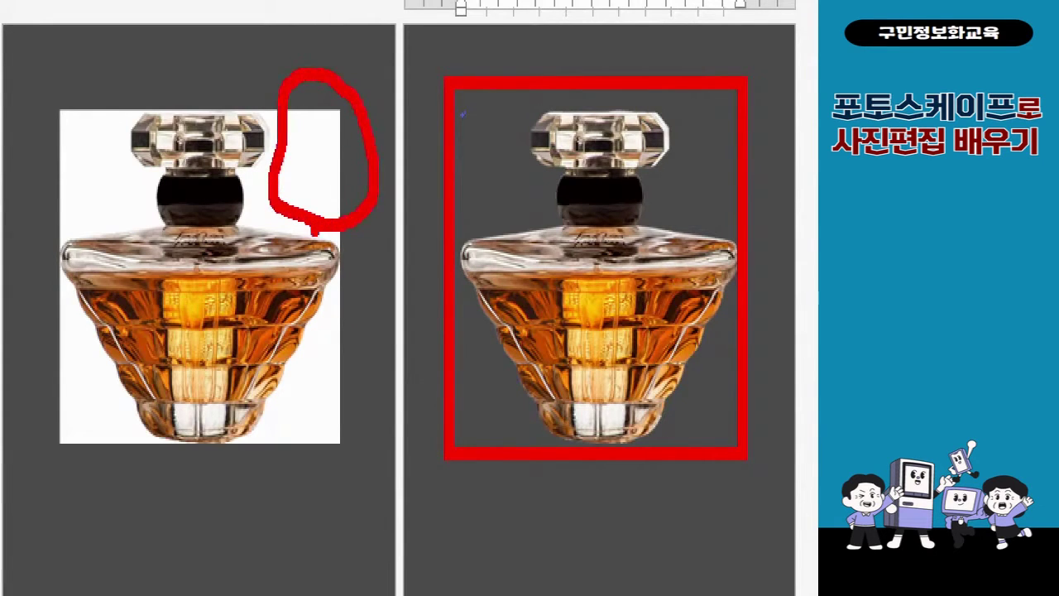
pyautogui.moveTo(362, 297)
pyautogui.mouseDown()
pyautogui.moveTo(314, 364)
pyautogui.moveTo(283, 440)
pyautogui.mouseUp()
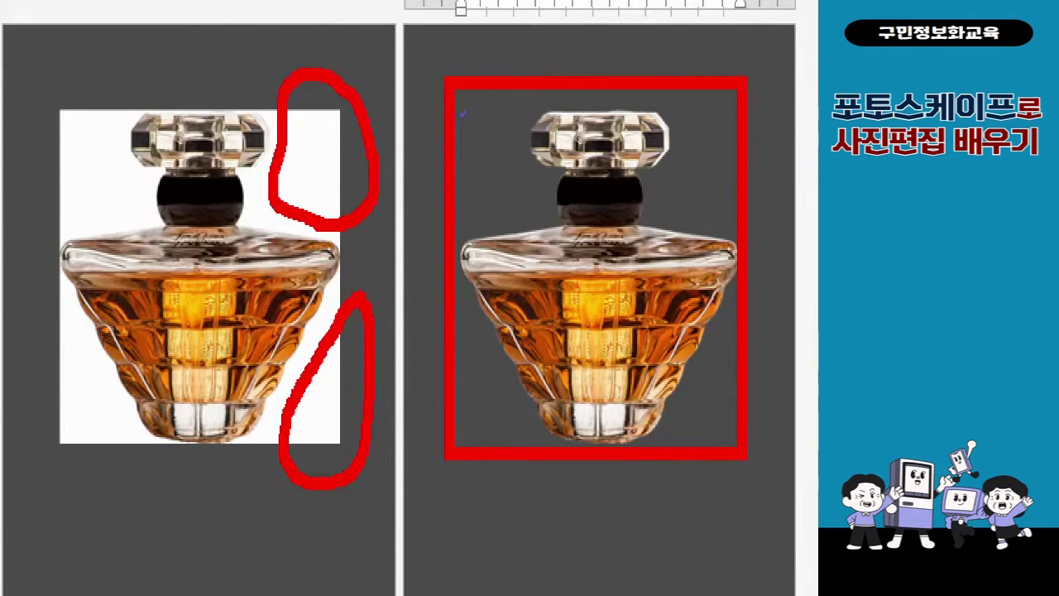
pyautogui.hotkey('ctrl', 'z')
pyautogui.hotkey('ctrl', 'z')
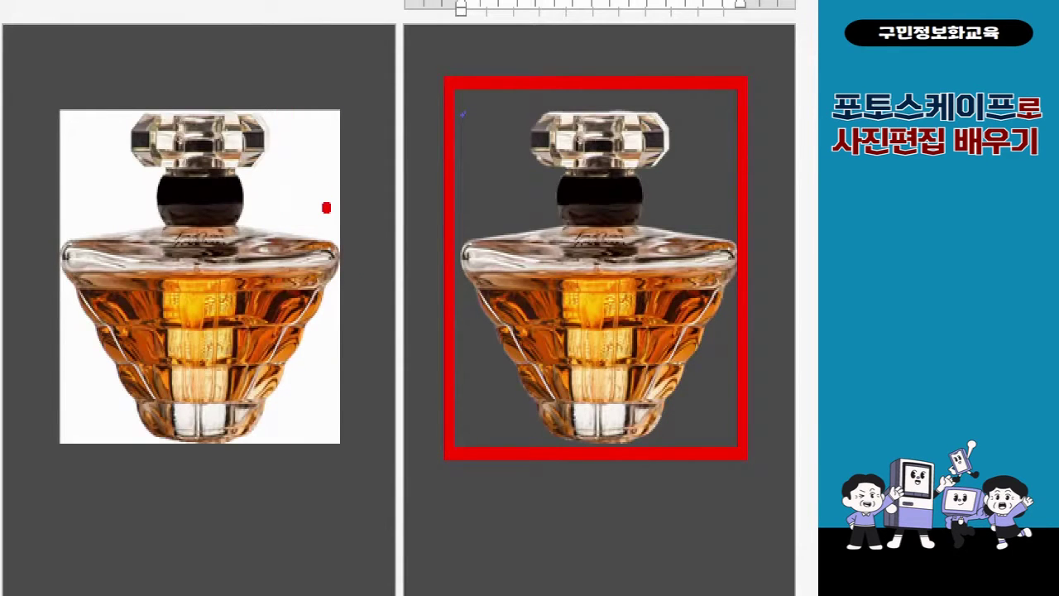
pyautogui.press('Escape')
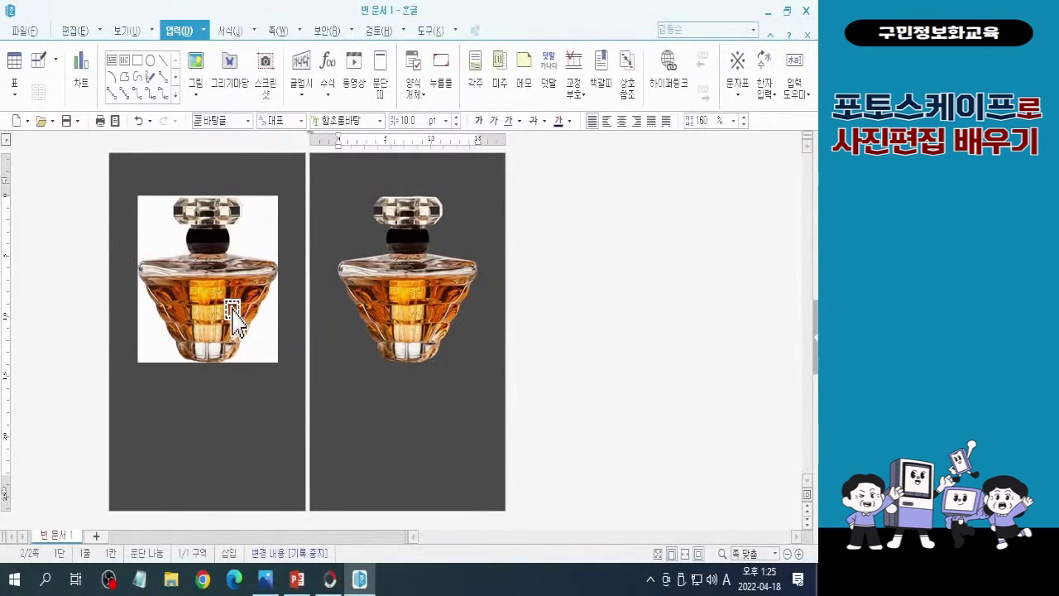
pyautogui.press('ctrl')
pyautogui.press('ctrl')
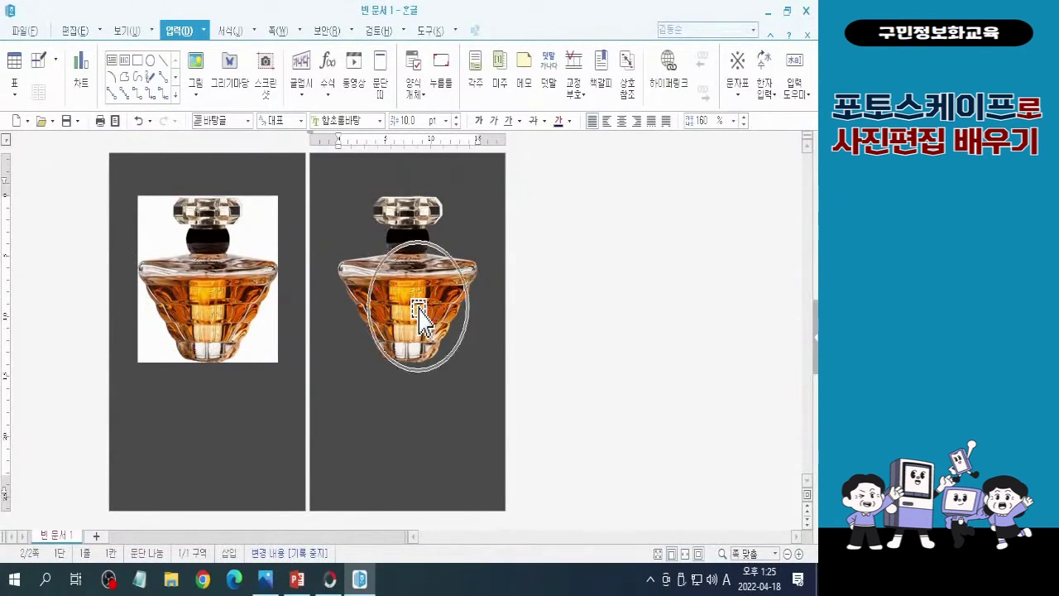
pyautogui.press('ctrl')
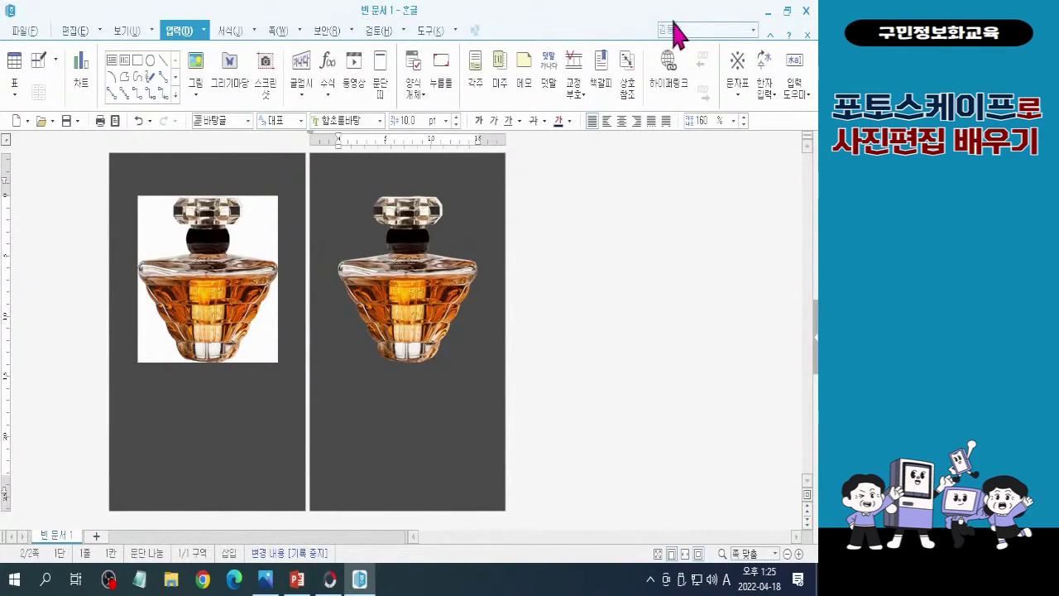
# Close the Hangul document without saving it and return to PhotoScape X.
pyautogui.click(806, 11)
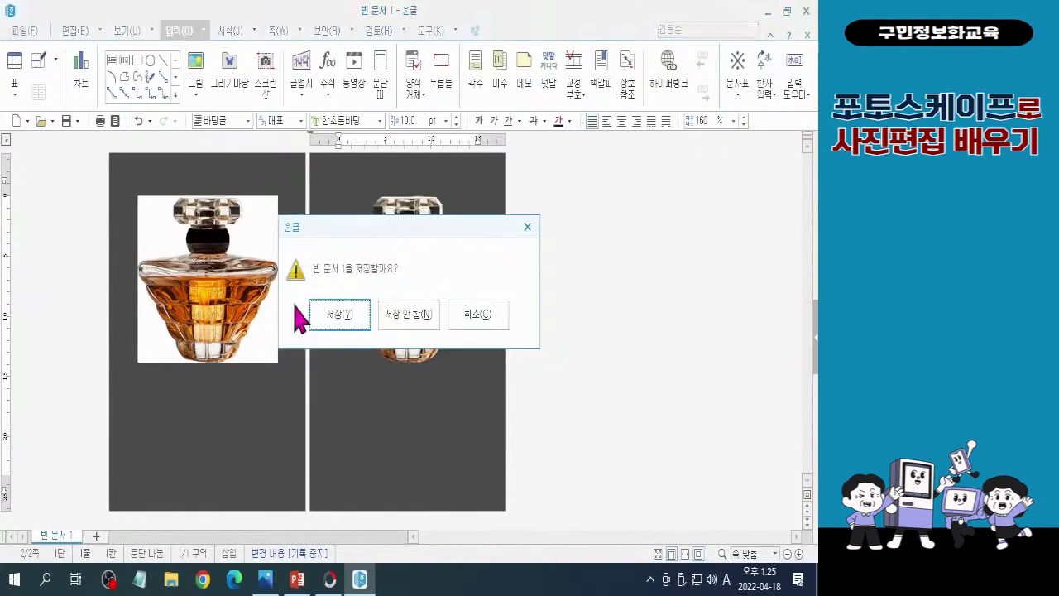
pyautogui.click(411, 326)
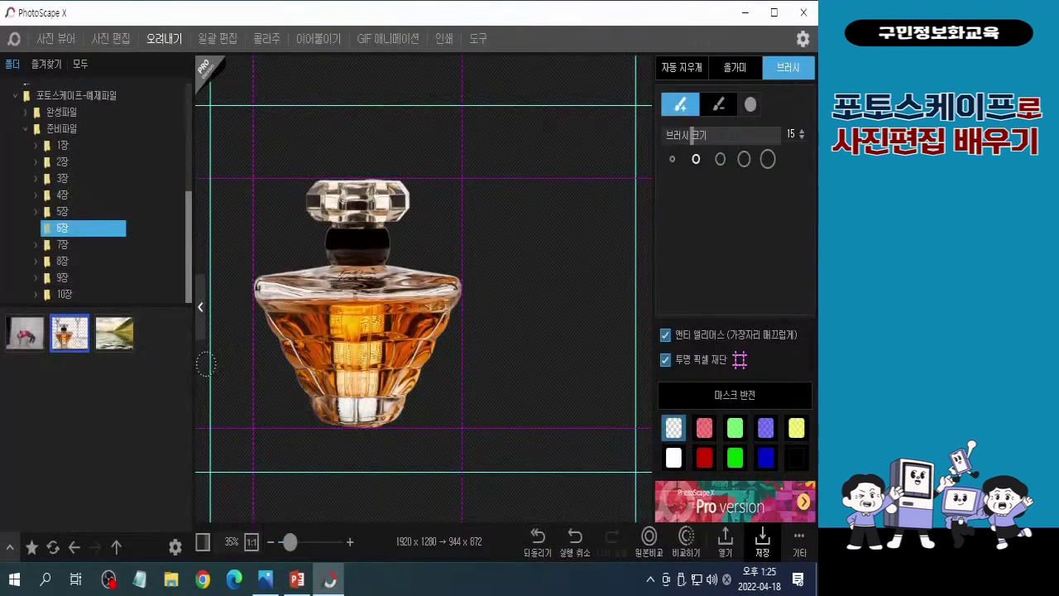
pyautogui.press('ctrl')
pyautogui.press('ctrl')
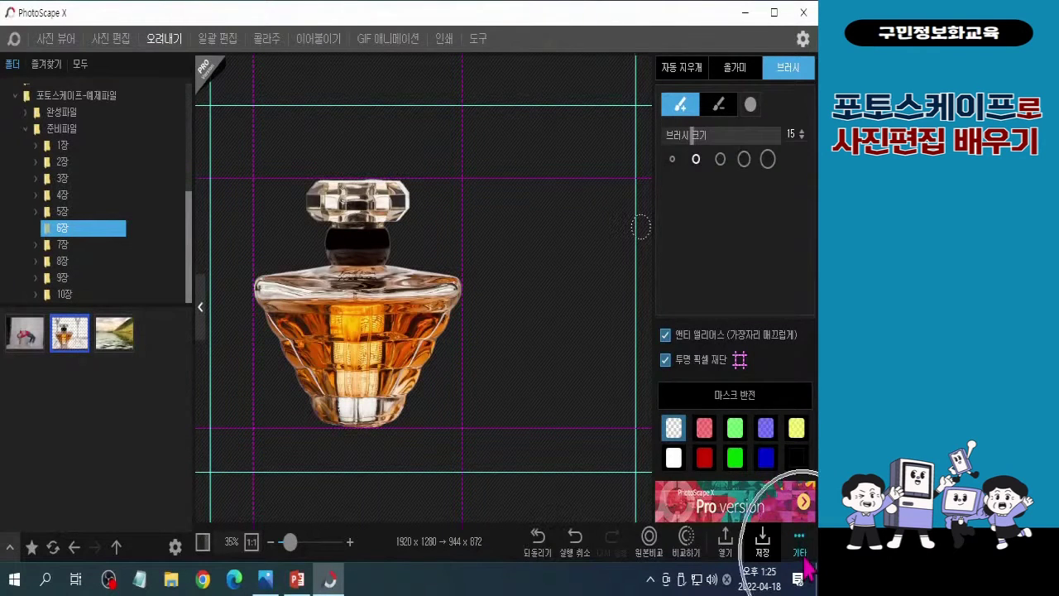
pyautogui.click(803, 553)
pyautogui.press('ctrl')
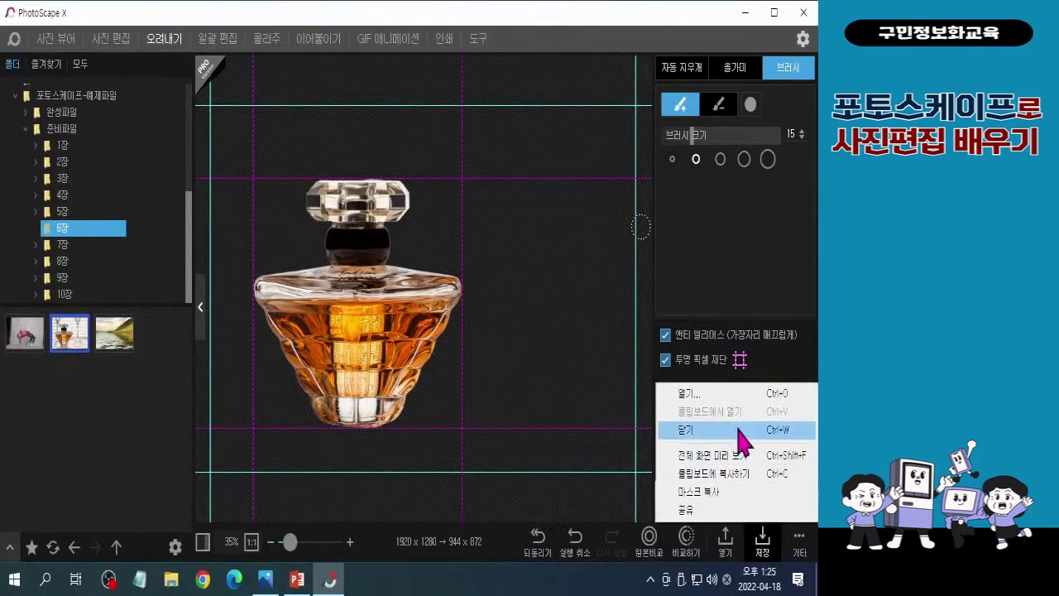
pyautogui.press('ctrl')
pyautogui.press('ctrl')
pyautogui.press('ctrl')
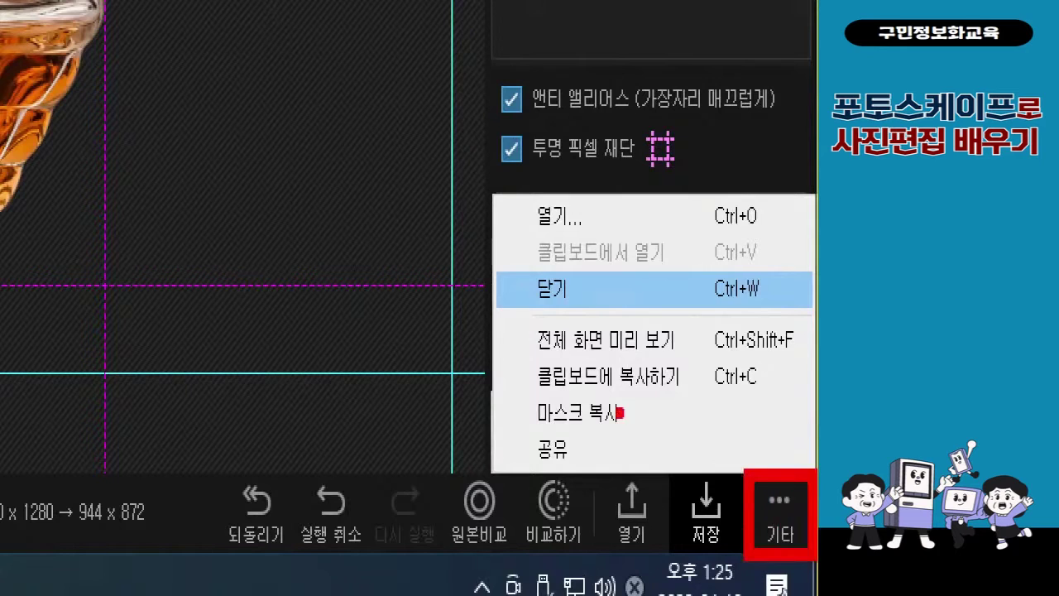
pyautogui.moveTo(491, 265); pyautogui.dragTo(630, 319)
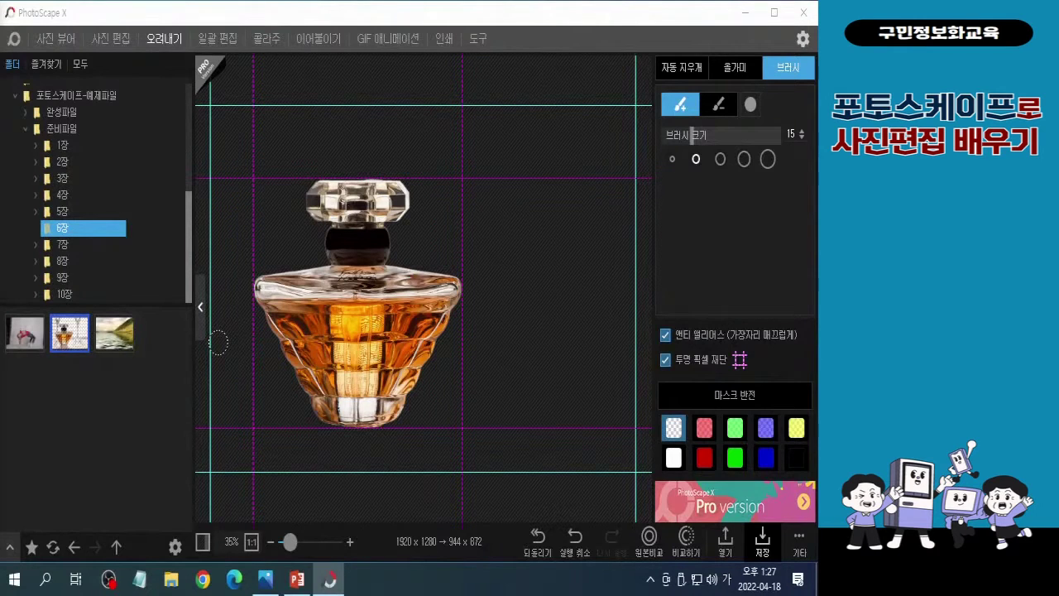
pyautogui.click(112, 42)
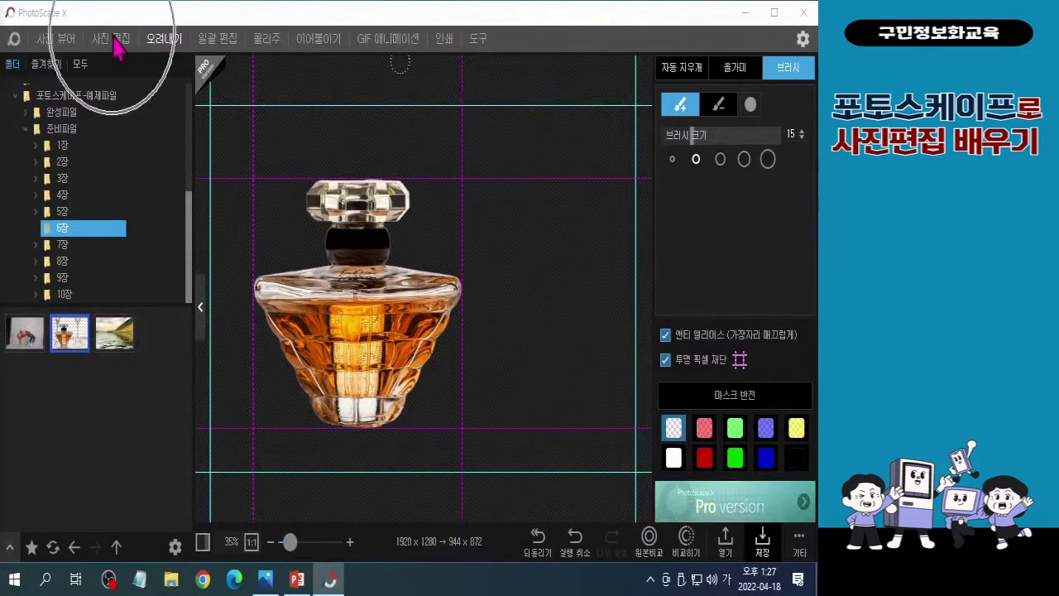
# Close the cut-out bottle image in the cutout workspace, and close 향수.jpg in the photo editor.
pyautogui.click(800, 539)
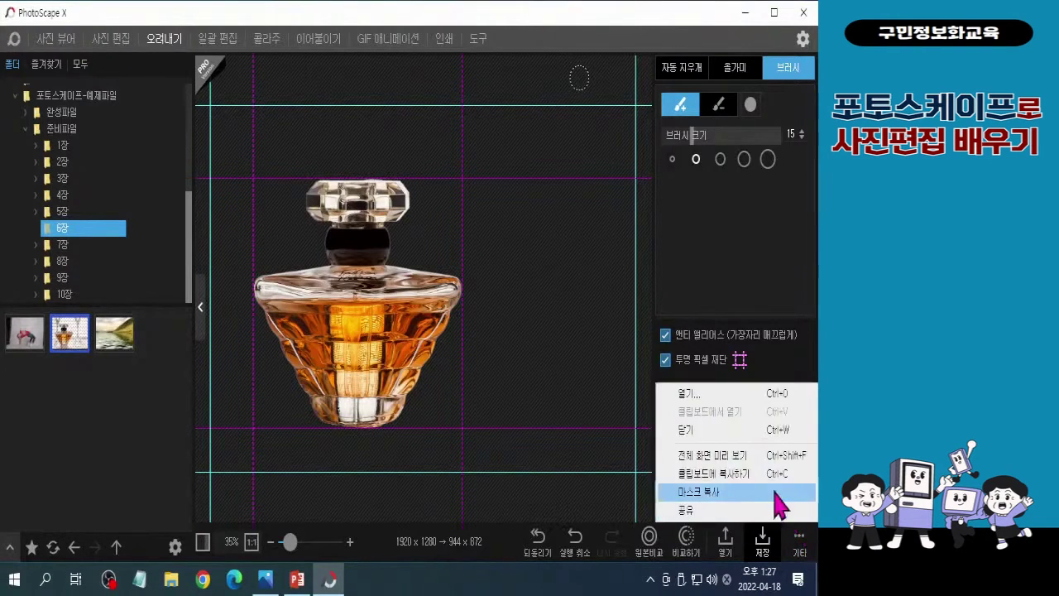
pyautogui.click(744, 431)
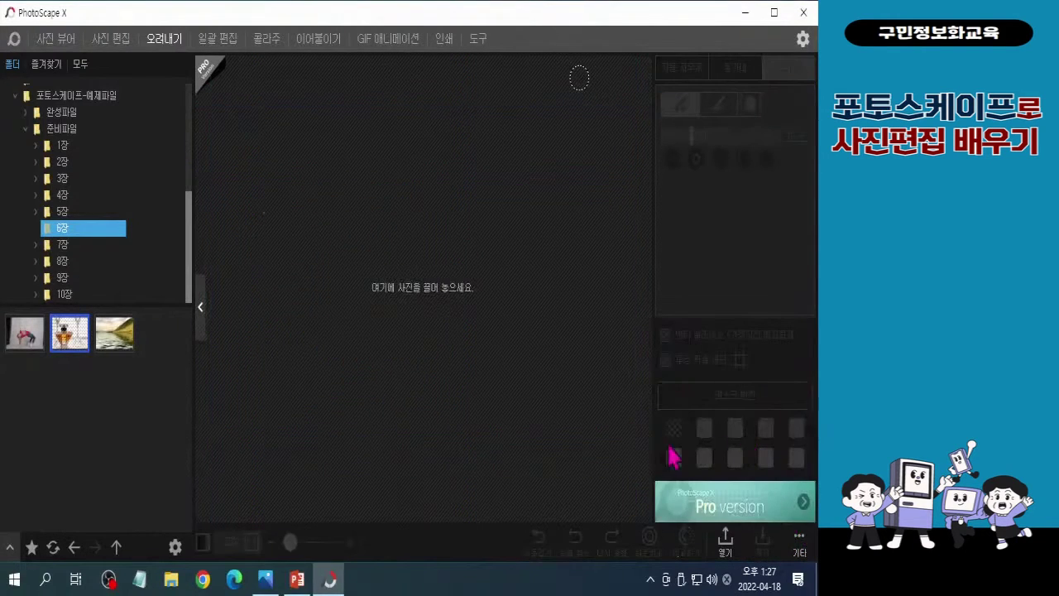
pyautogui.click(108, 46)
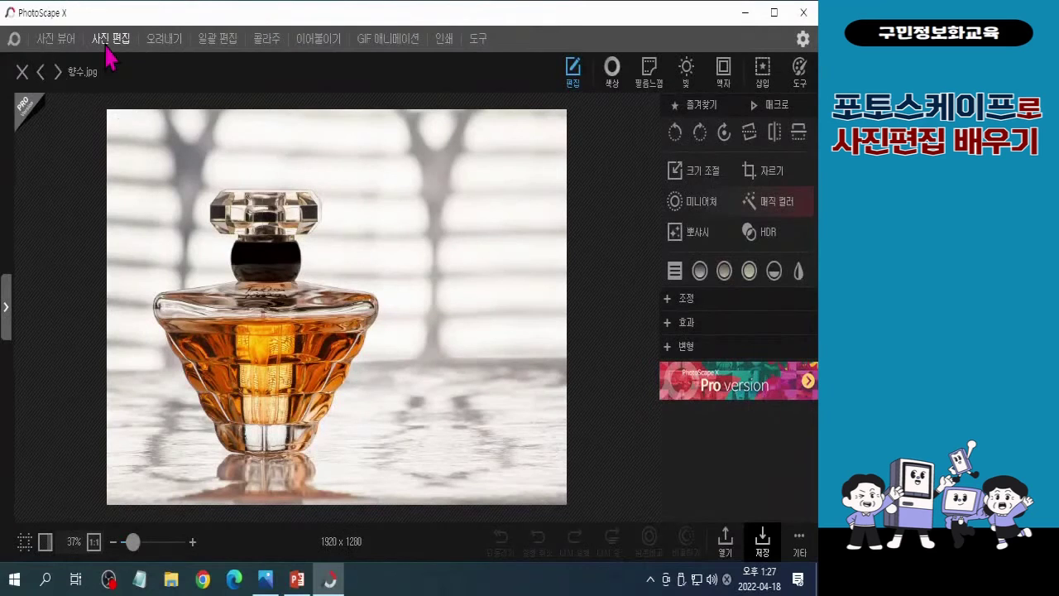
pyautogui.click(24, 75)
pyautogui.click(24, 75)
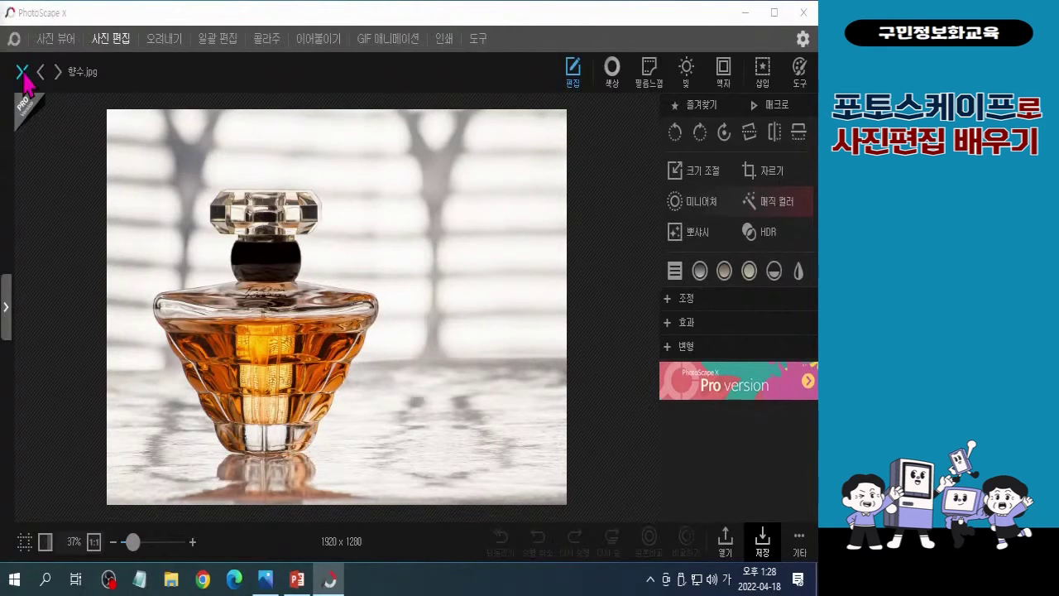
pyautogui.click(24, 74)
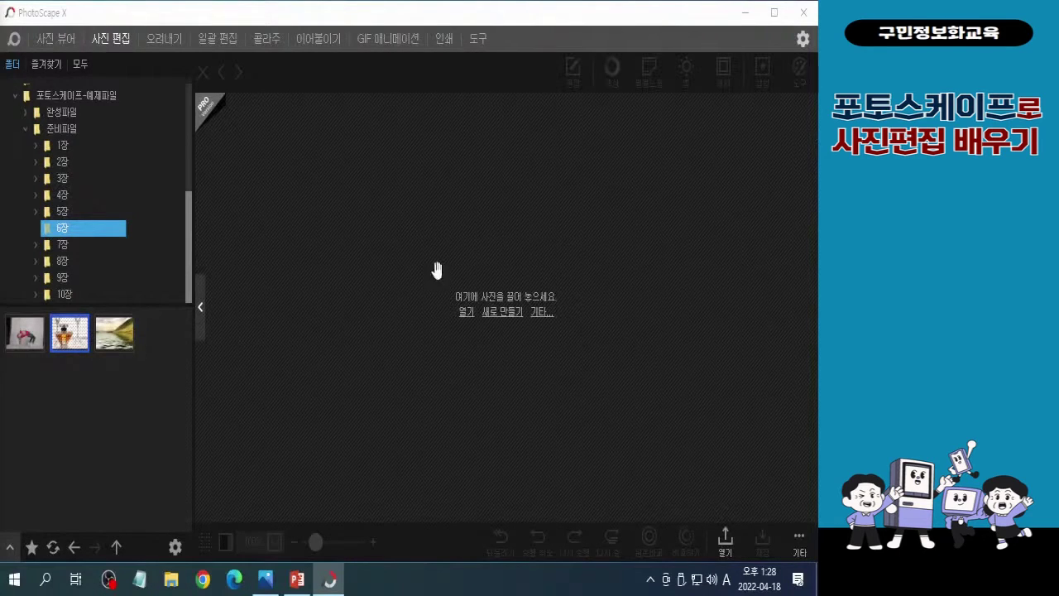
# Start creating a new blank image in the photo editor and bring up the list of preset sizes.
pyautogui.click(508, 320)
pyautogui.click(338, 379)
pyautogui.click(503, 312)
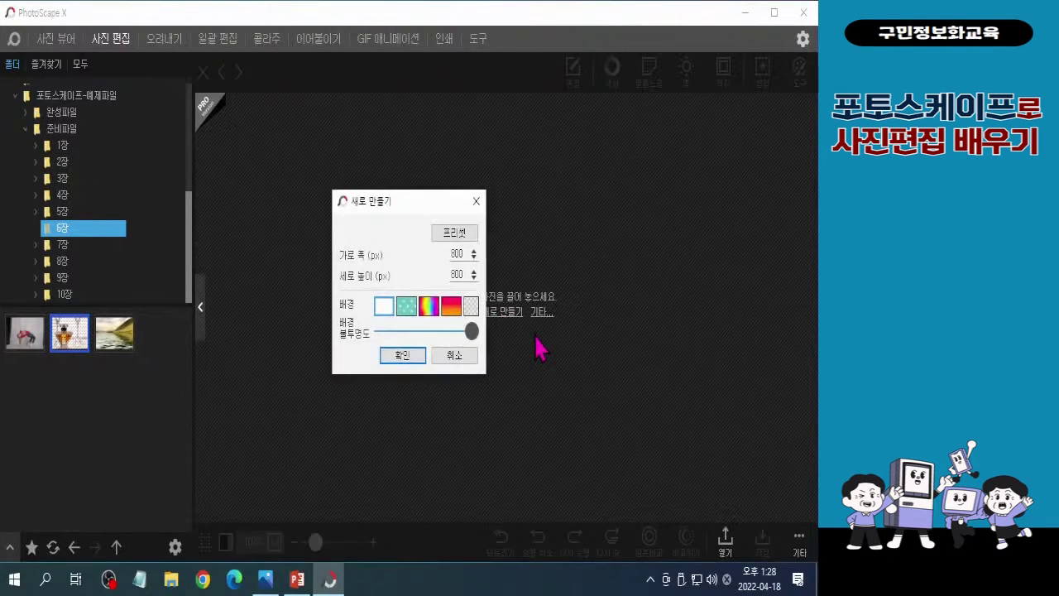
pyautogui.moveTo(414, 202); pyautogui.dragTo(472, 176)
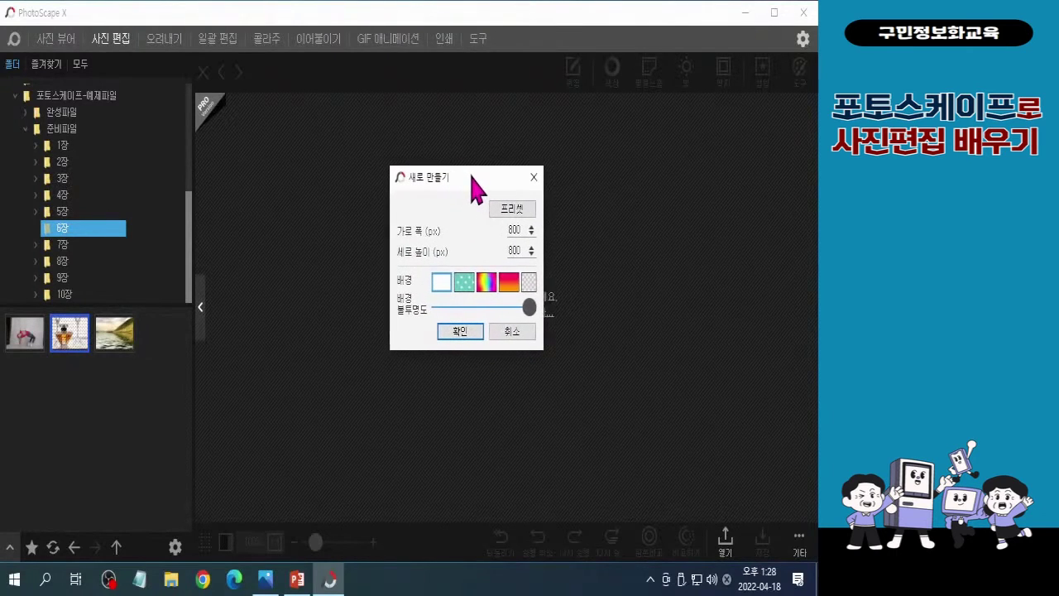
pyautogui.click(516, 217)
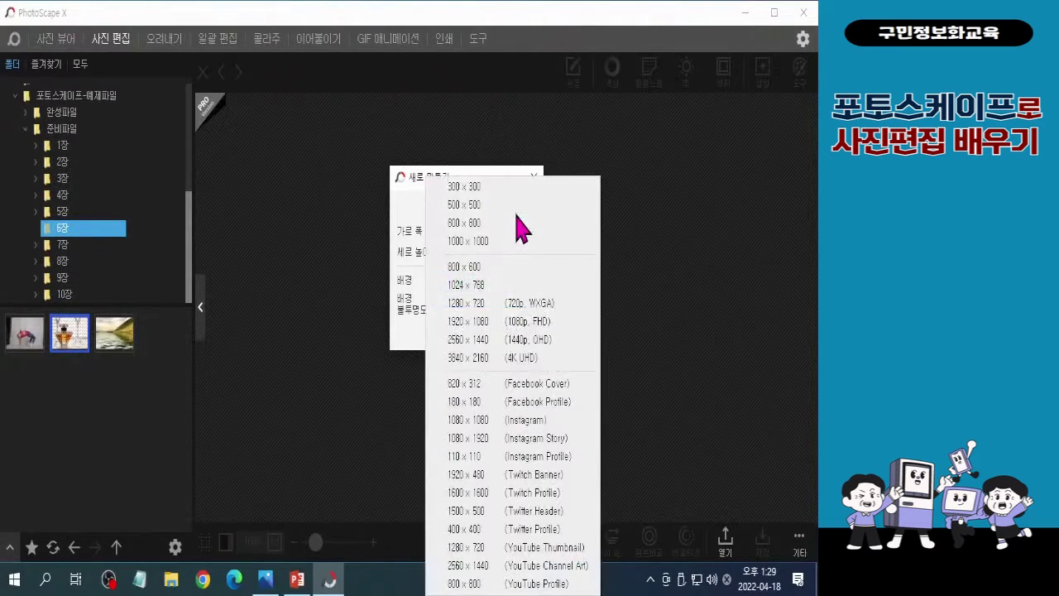
pyautogui.click(496, 174)
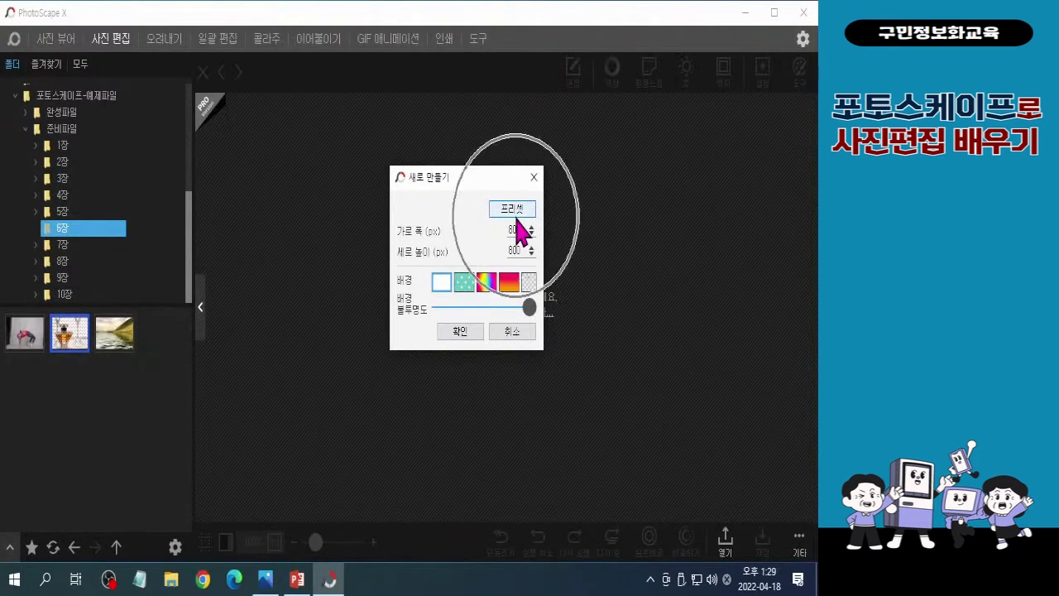
pyautogui.click(517, 218)
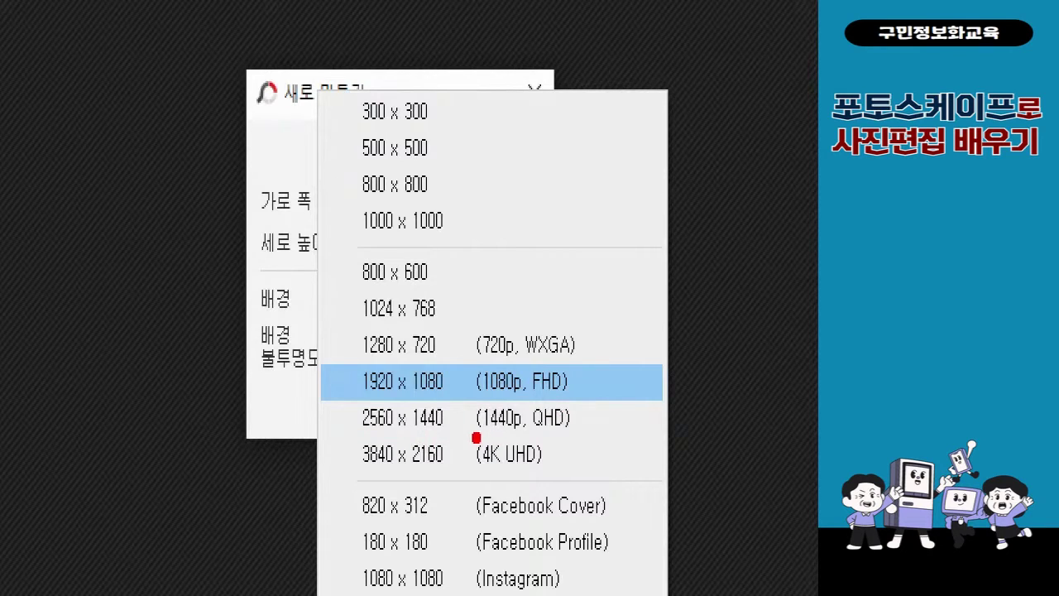
pyautogui.moveTo(585, 437); pyautogui.dragTo(474, 436)
pyautogui.moveTo(334, 430)
pyautogui.mouseDown()
pyautogui.moveTo(400, 444)
pyautogui.moveTo(456, 430)
pyautogui.mouseUp()
pyautogui.moveTo(346, 473); pyautogui.dragTo(546, 473)
pyautogui.moveTo(533, 399); pyautogui.dragTo(568, 401)
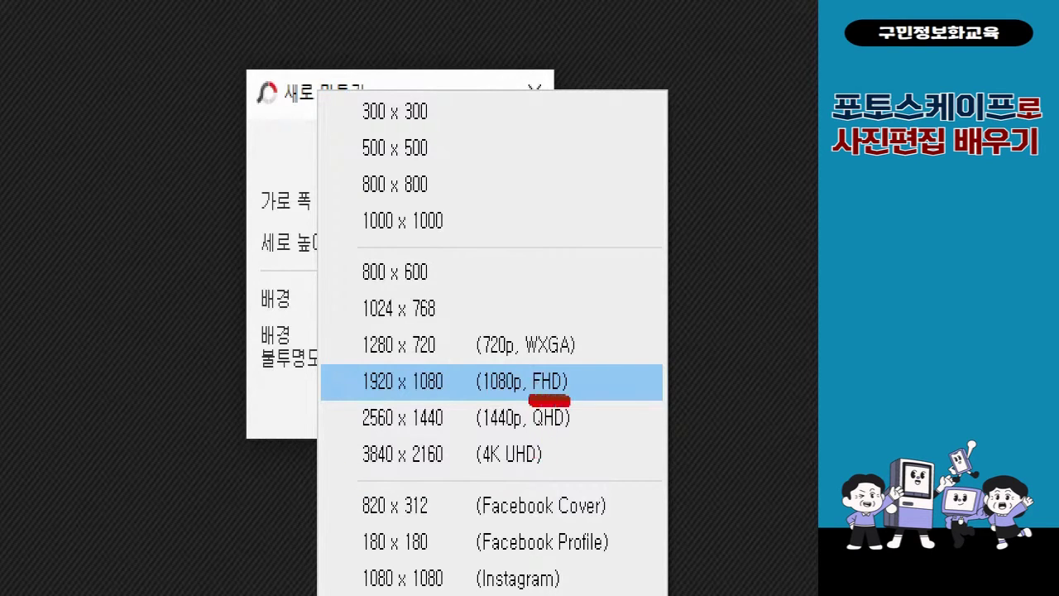
pyautogui.moveTo(533, 432); pyautogui.dragTo(569, 435)
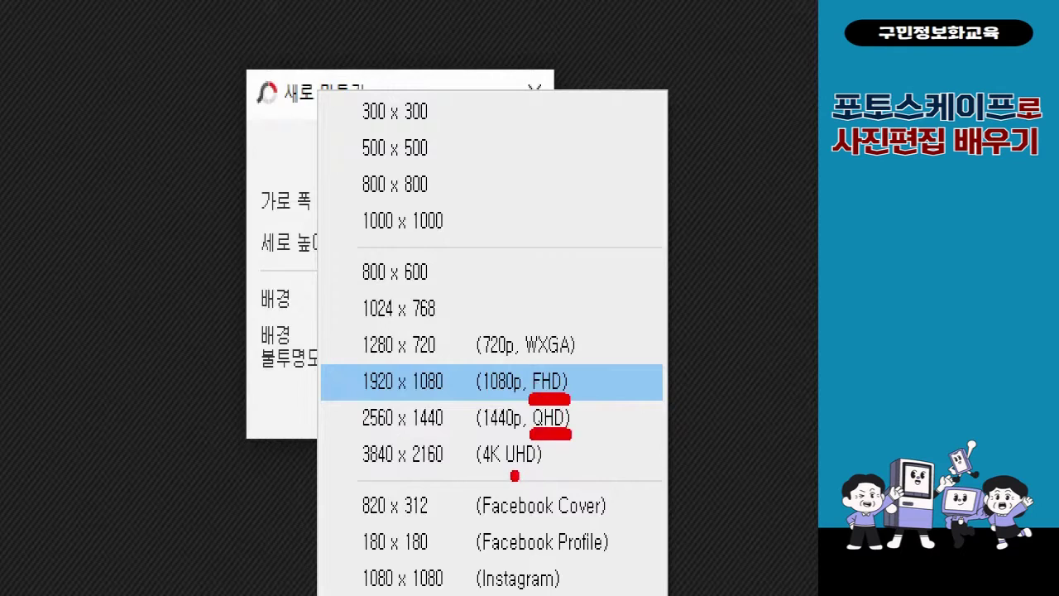
pyautogui.moveTo(508, 476); pyautogui.dragTo(557, 475)
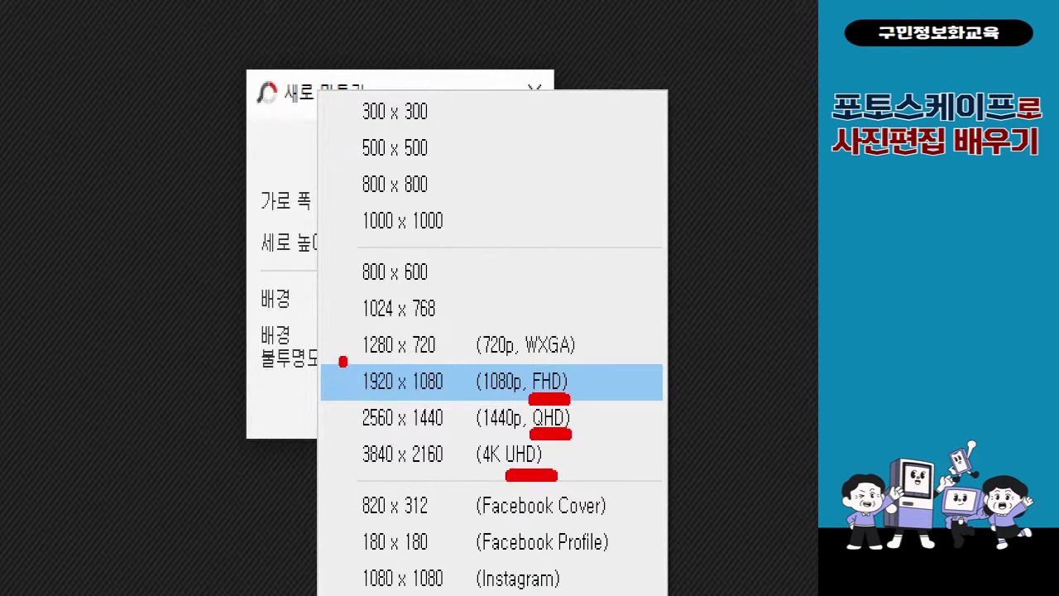
pyautogui.moveTo(346, 378)
pyautogui.mouseDown()
pyautogui.moveTo(318, 425)
pyautogui.moveTo(327, 454)
pyautogui.moveTo(358, 462)
pyautogui.mouseUp()
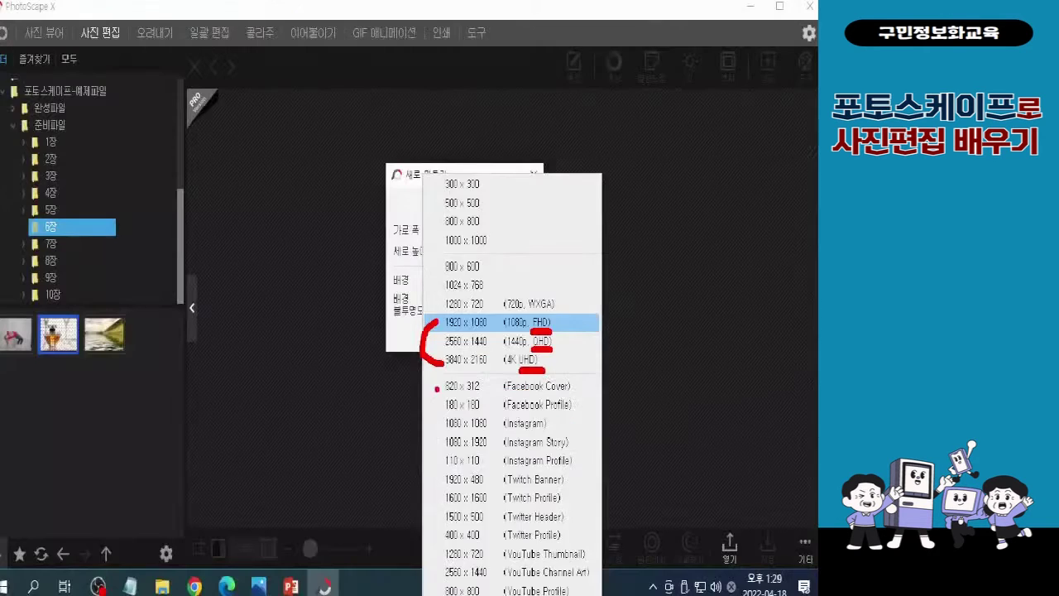
# Create the new blank image with the 1920 x 1080 (1080p, FHD) preset and a white background.
pyautogui.click(690, 296)
pyautogui.click(513, 208)
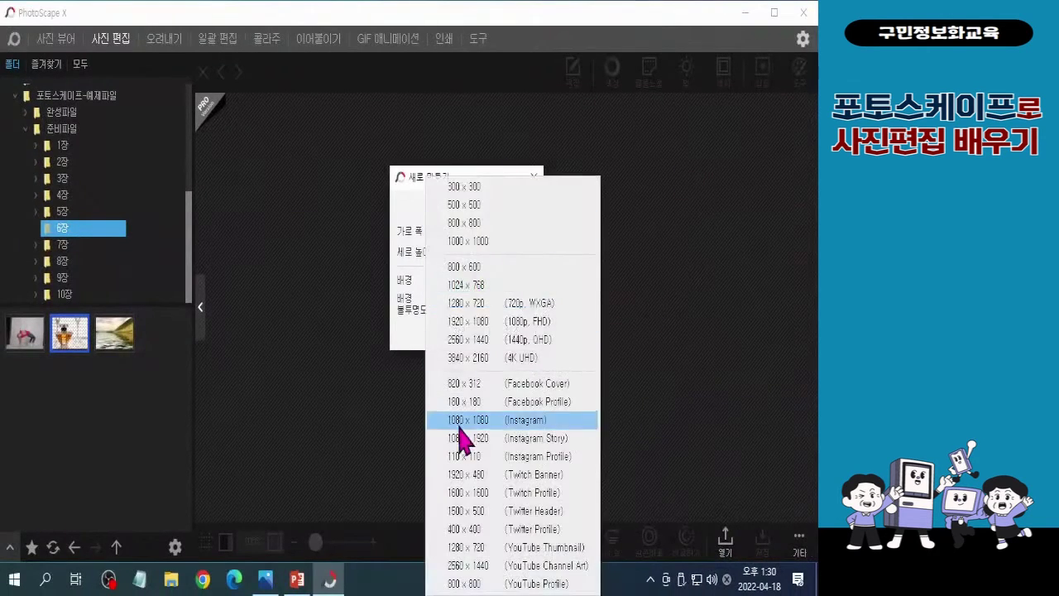
pyautogui.click(492, 323)
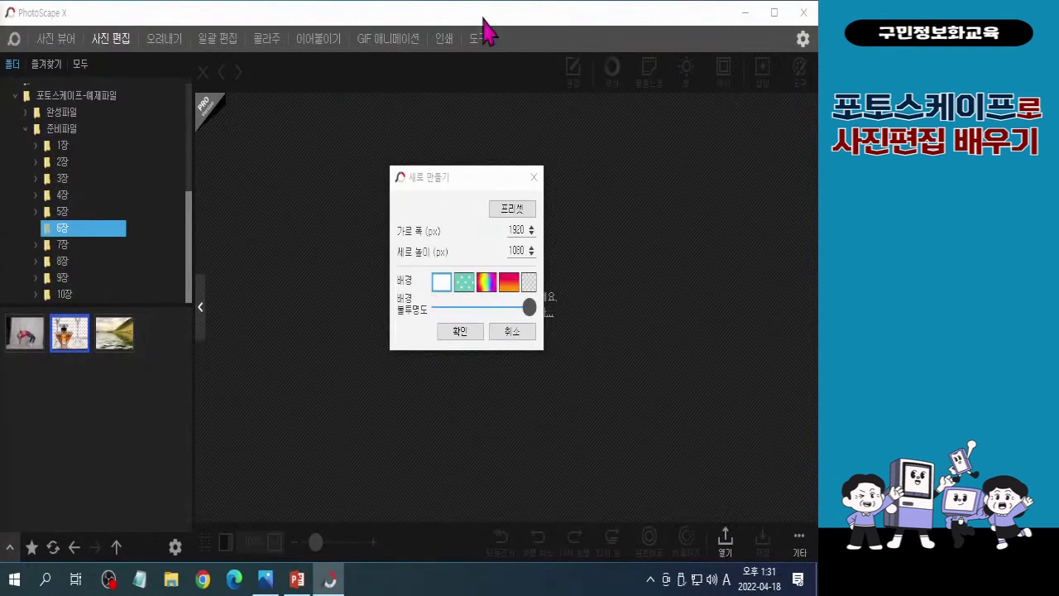
pyautogui.press('Hangul')
pyautogui.click(461, 332)
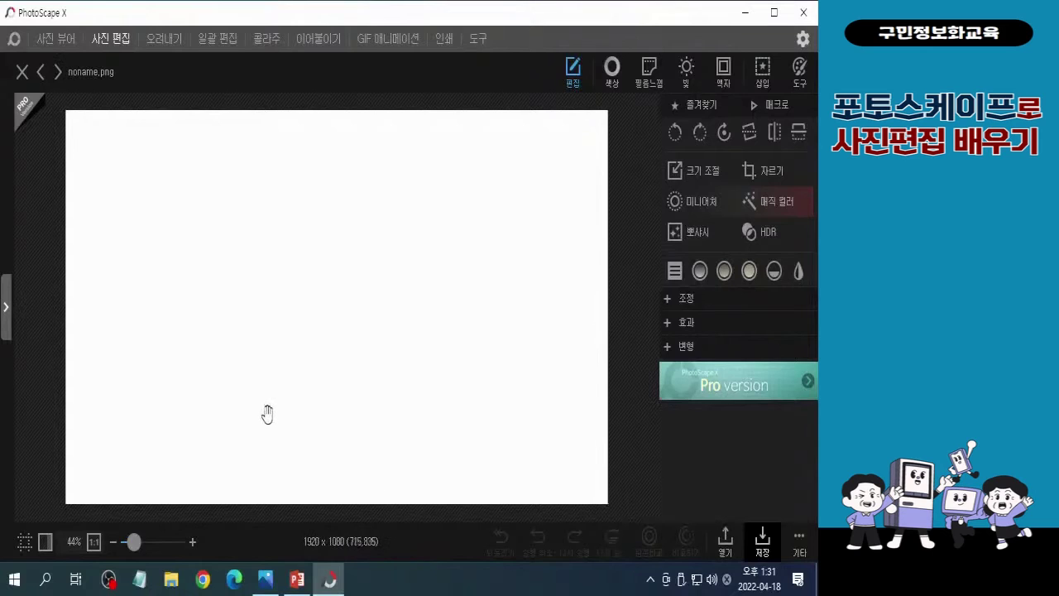
pyautogui.moveTo(62, 104)
pyautogui.mouseDown()
pyautogui.moveTo(66, 113)
pyautogui.moveTo(124, 49)
pyautogui.moveTo(248, 40)
pyautogui.moveTo(406, 43)
pyautogui.moveTo(604, 107)
pyautogui.mouseUp()
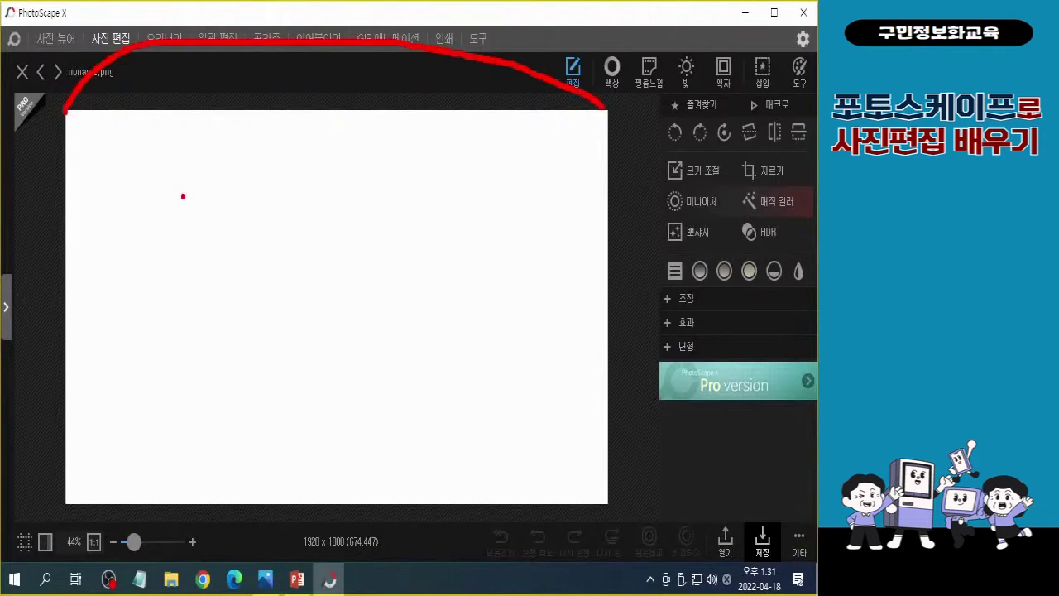
pyautogui.moveTo(64, 110)
pyautogui.mouseDown()
pyautogui.moveTo(29, 152)
pyautogui.moveTo(12, 249)
pyautogui.moveTo(15, 310)
pyautogui.moveTo(65, 501)
pyautogui.mouseUp()
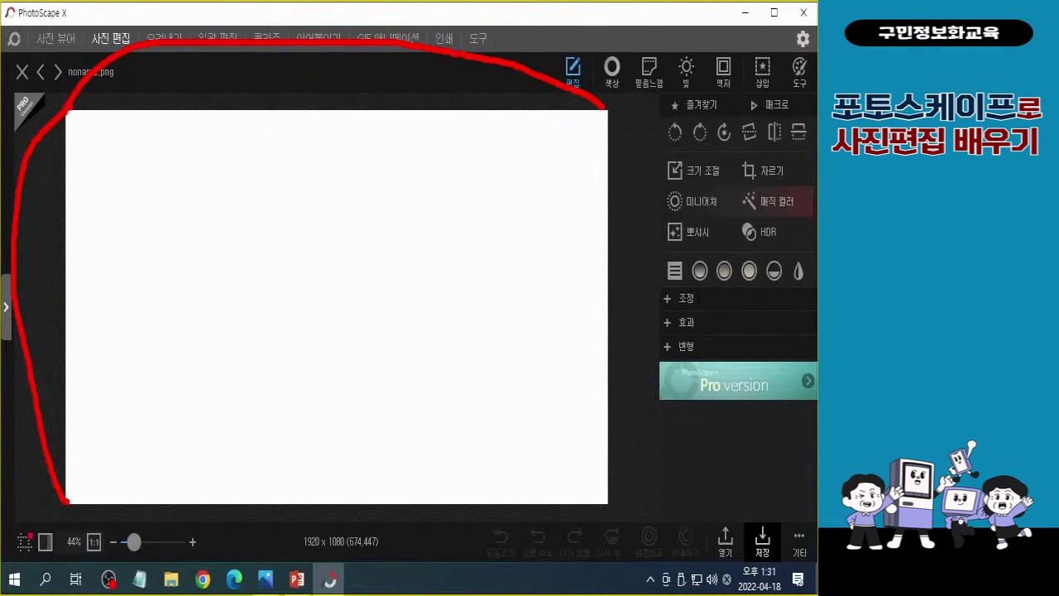
pyautogui.press('Escape')
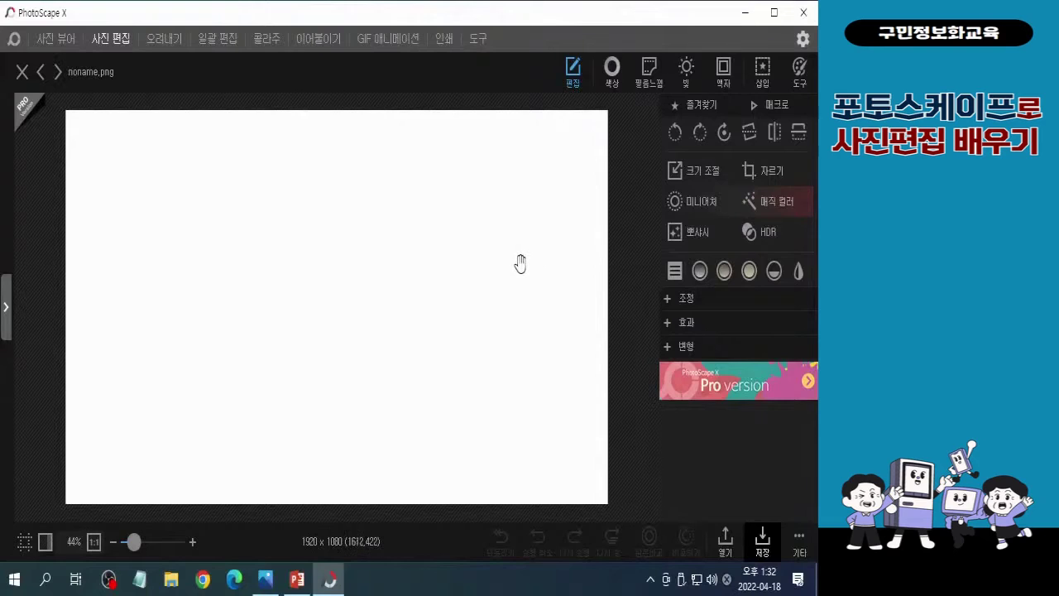
# Insert the image 향수 완성.png from the desktop's 포토스케이프-예제파일 folder onto the blank canvas.
pyautogui.click(765, 75)
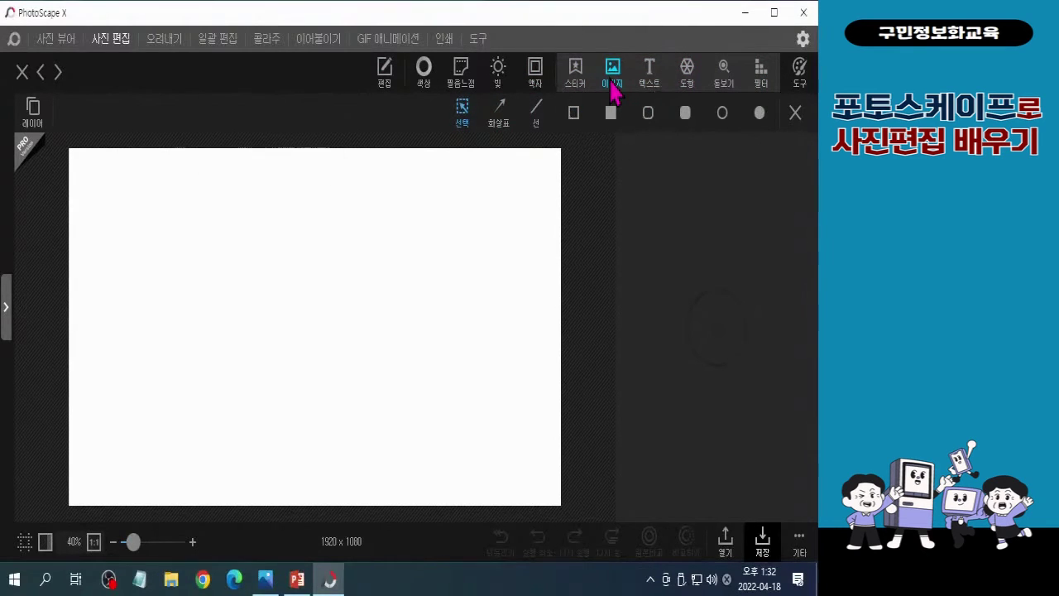
pyautogui.click(613, 91)
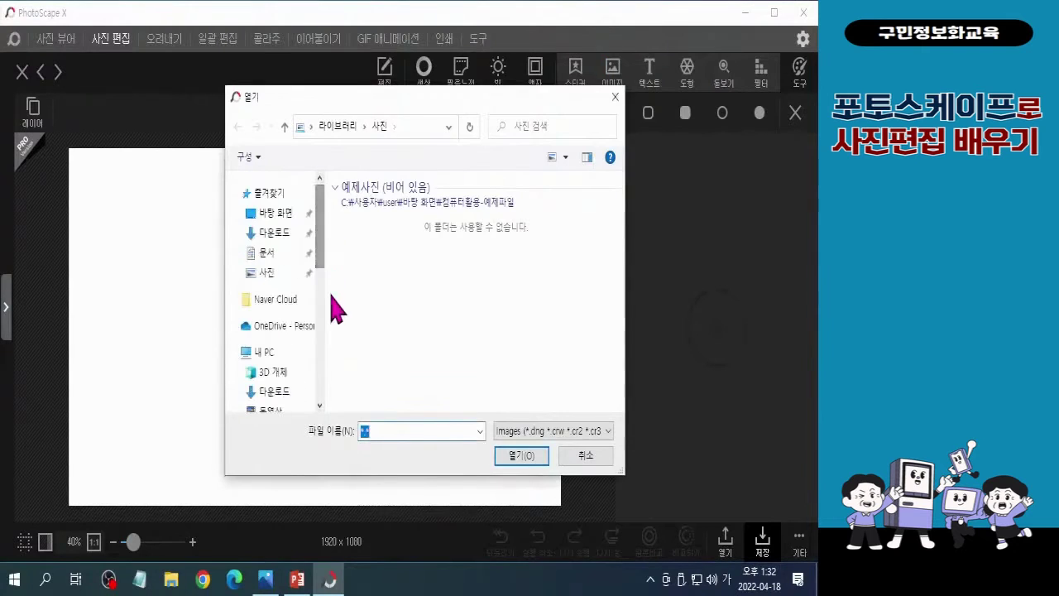
pyautogui.click(274, 217)
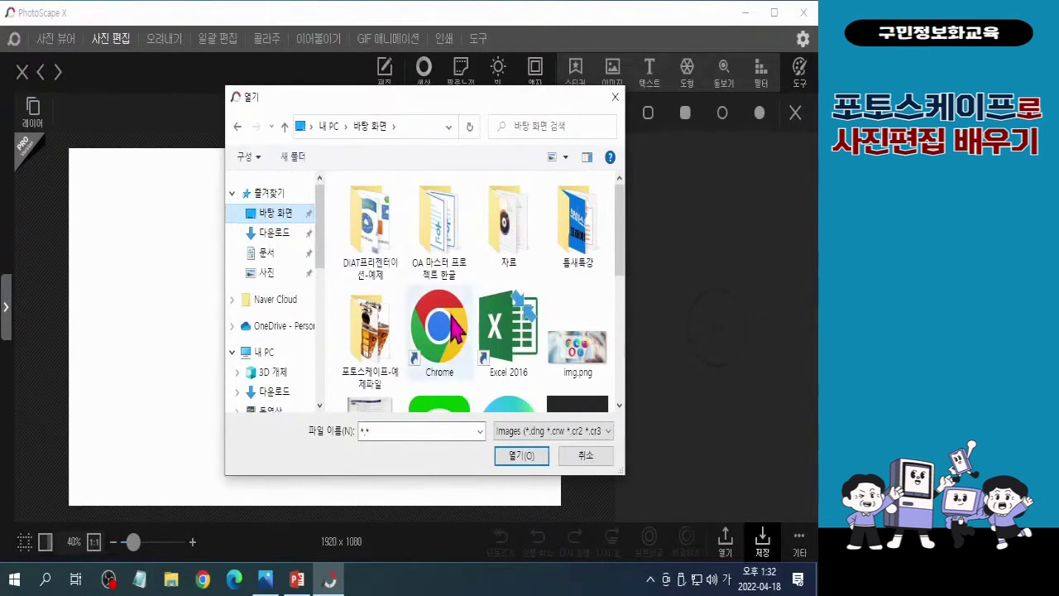
pyautogui.click(382, 331)
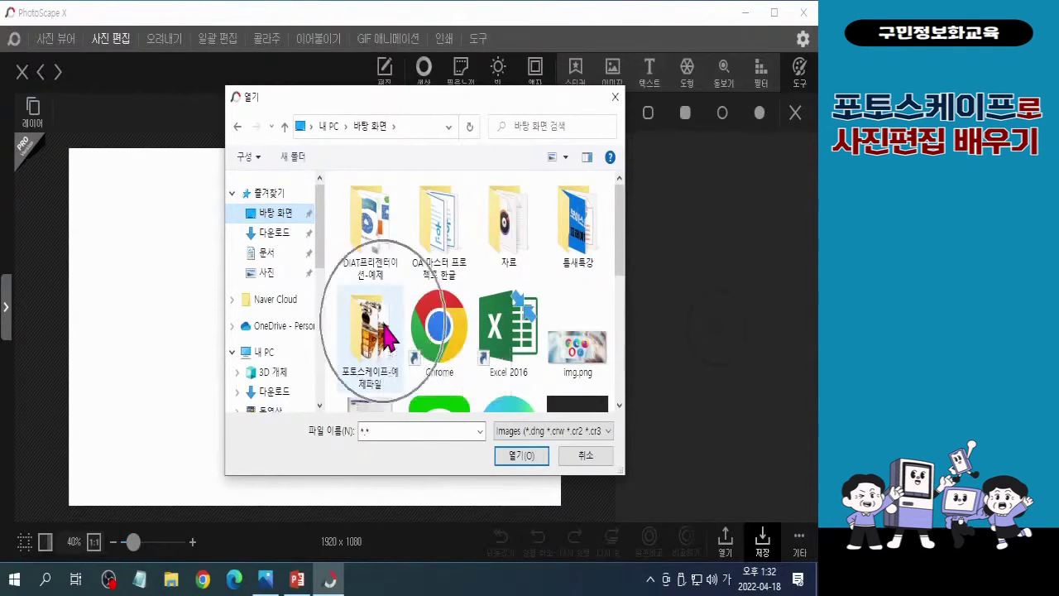
pyautogui.doubleClick(385, 328)
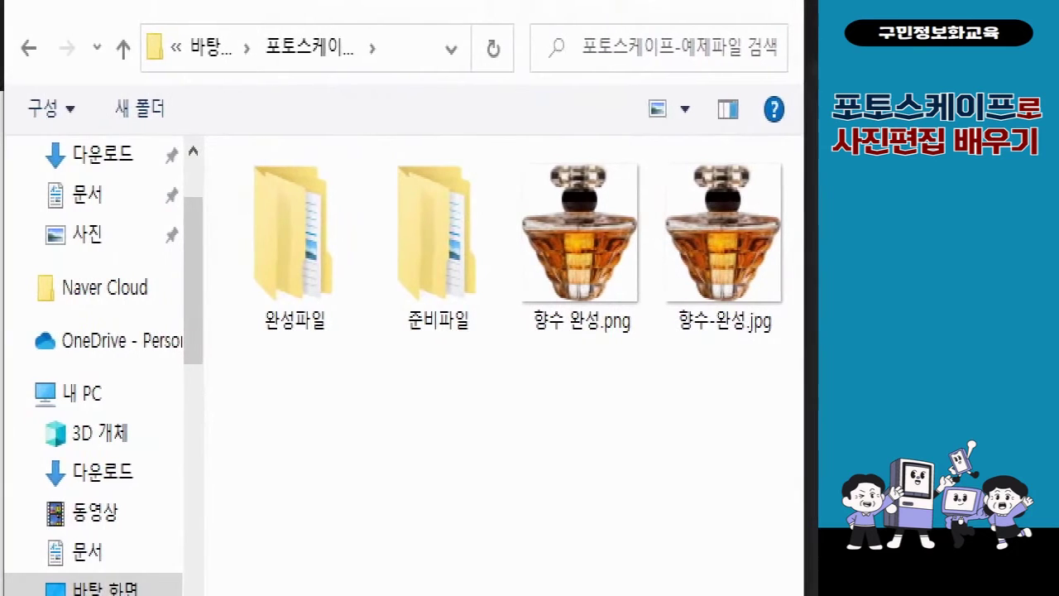
pyautogui.click(445, 206)
pyautogui.moveTo(505, 131)
pyautogui.mouseDown()
pyautogui.moveTo(596, 295)
pyautogui.moveTo(658, 366)
pyautogui.mouseUp()
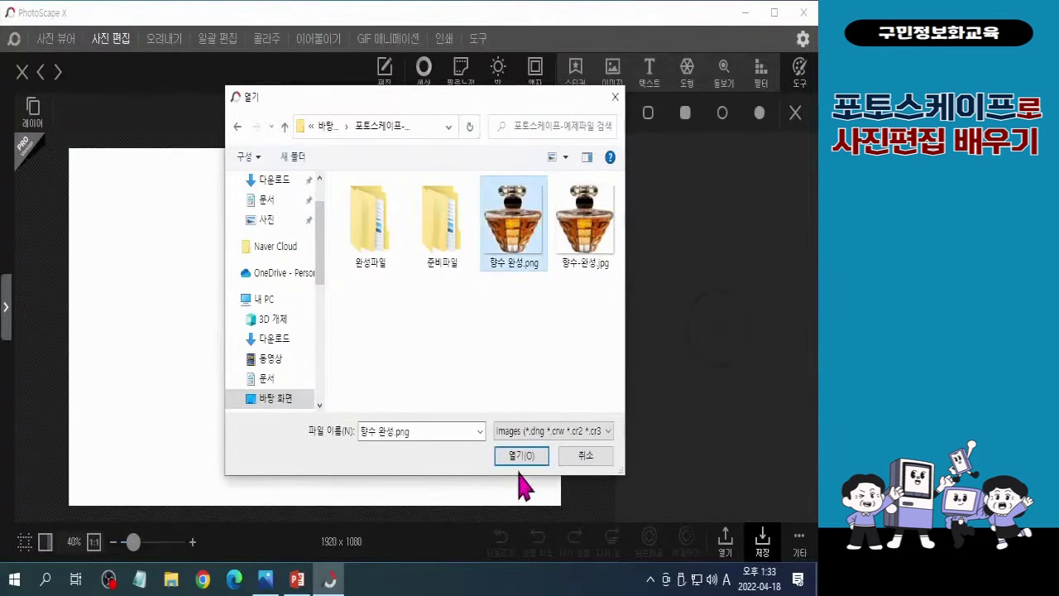
pyautogui.click(522, 458)
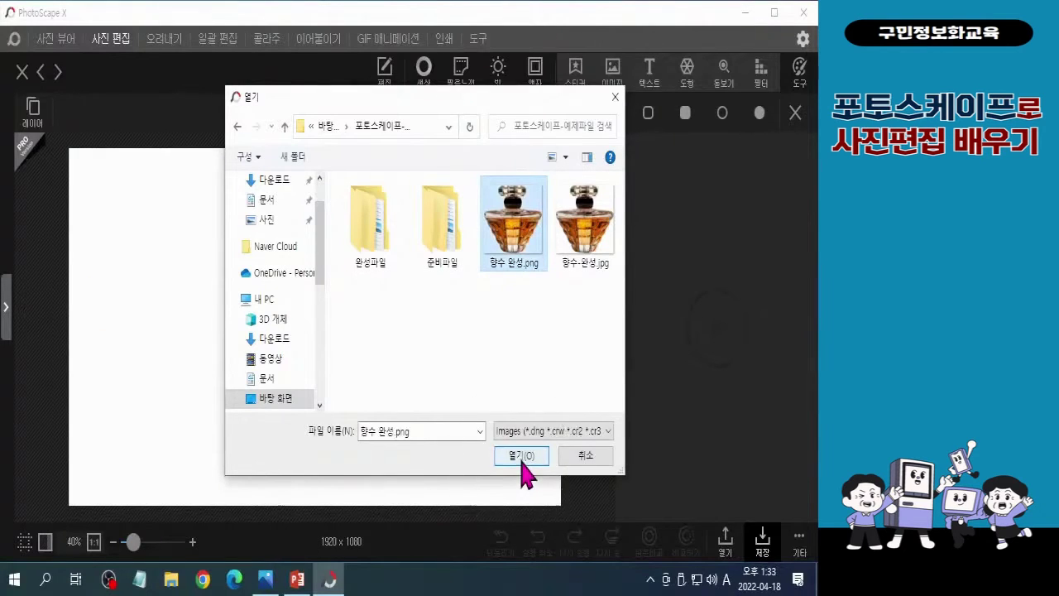
pyautogui.click(522, 461)
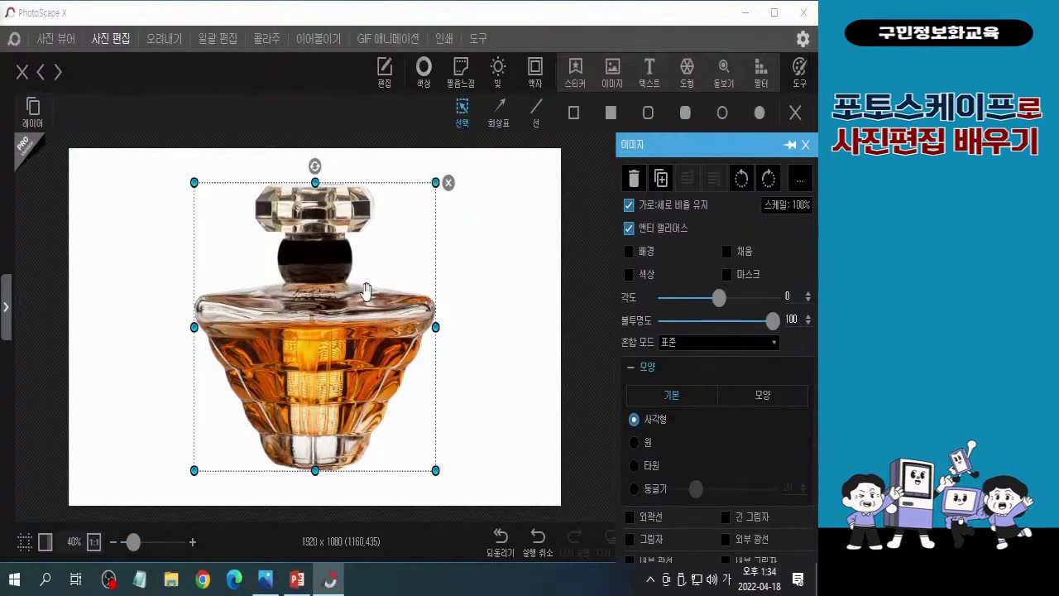
# Scale the inserted perfume bottle image to ⅔ and maximize the photo editor window.
pyautogui.click(795, 212)
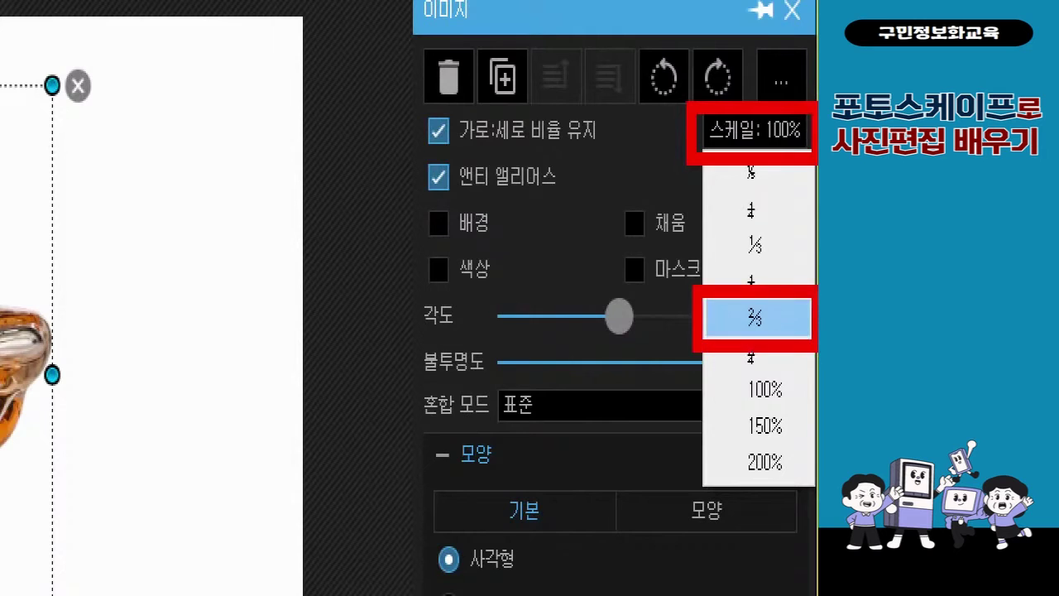
pyautogui.click(755, 317)
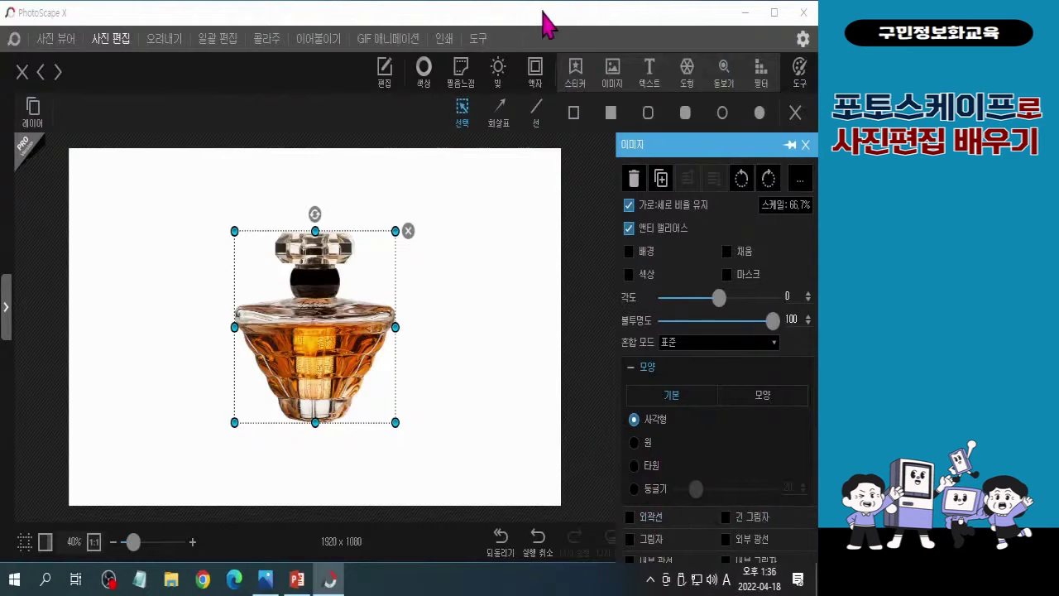
pyautogui.click(803, 13)
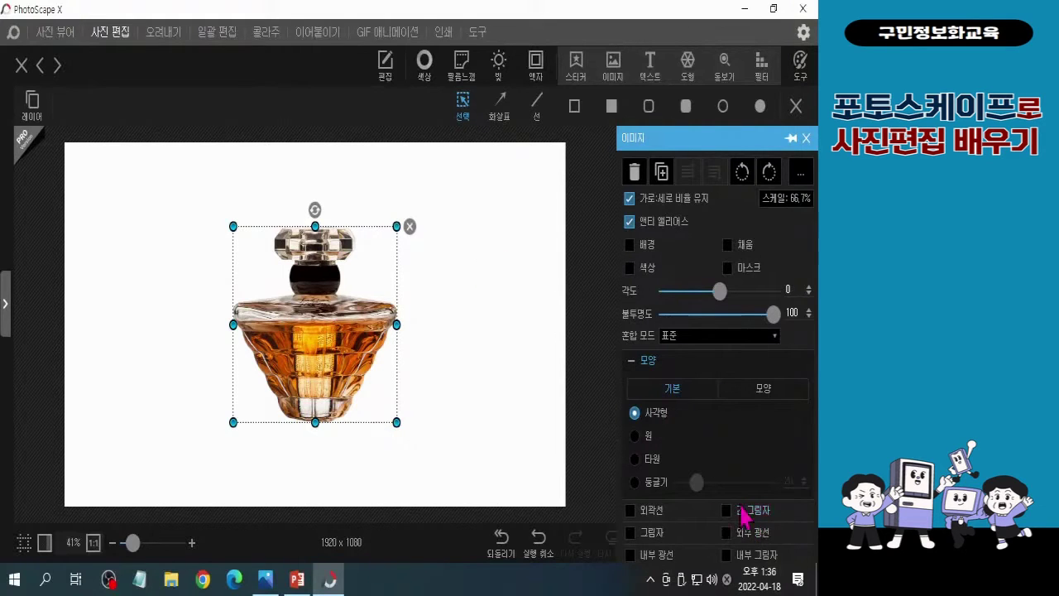
pyautogui.moveTo(583, 8); pyautogui.dragTo(590, 21)
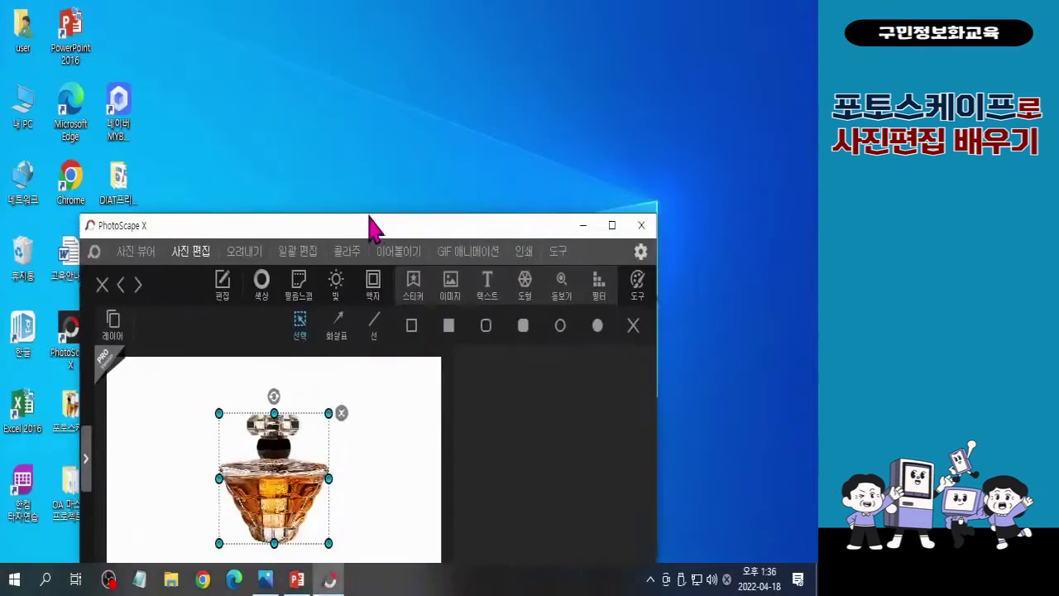
pyautogui.doubleClick(372, 222)
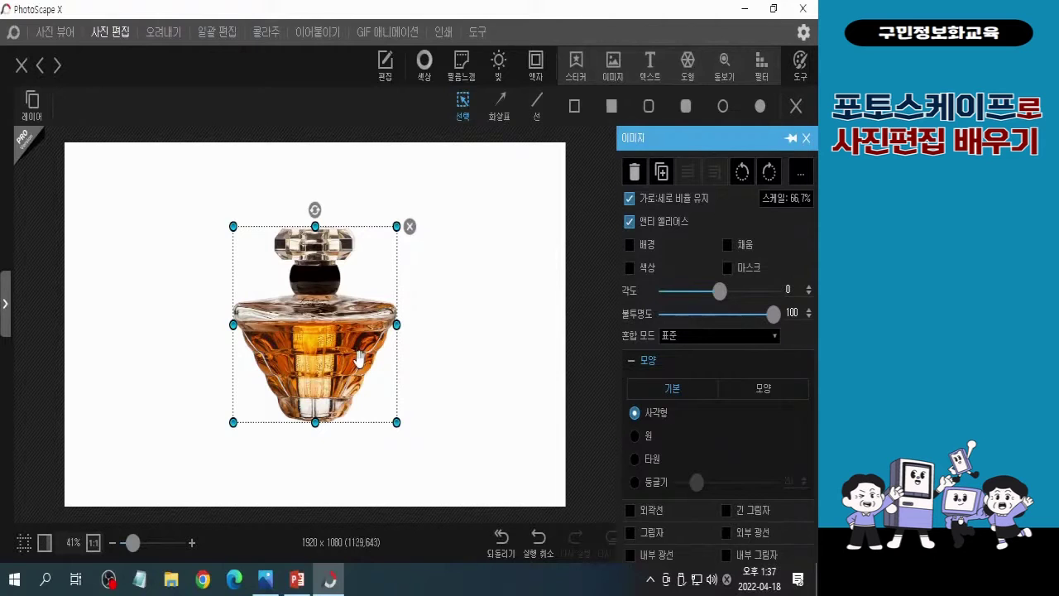
# Switch to the Photos app to examine the Ctrl and C keys in 키보드.jpg, and return to PhotoScape X.
pyautogui.click(264, 579)
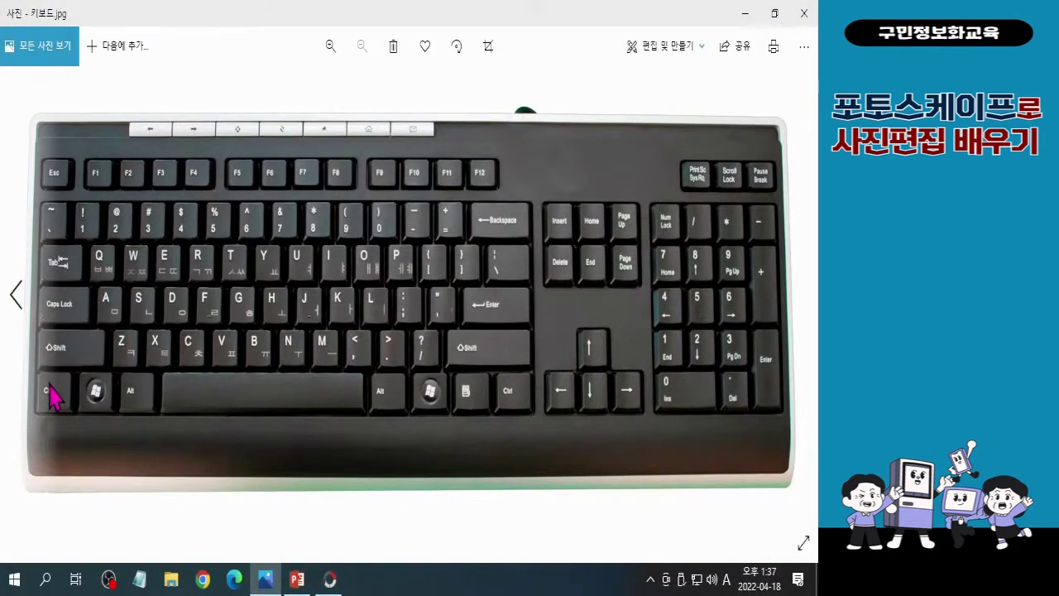
pyautogui.moveTo(30, 361); pyautogui.dragTo(81, 426)
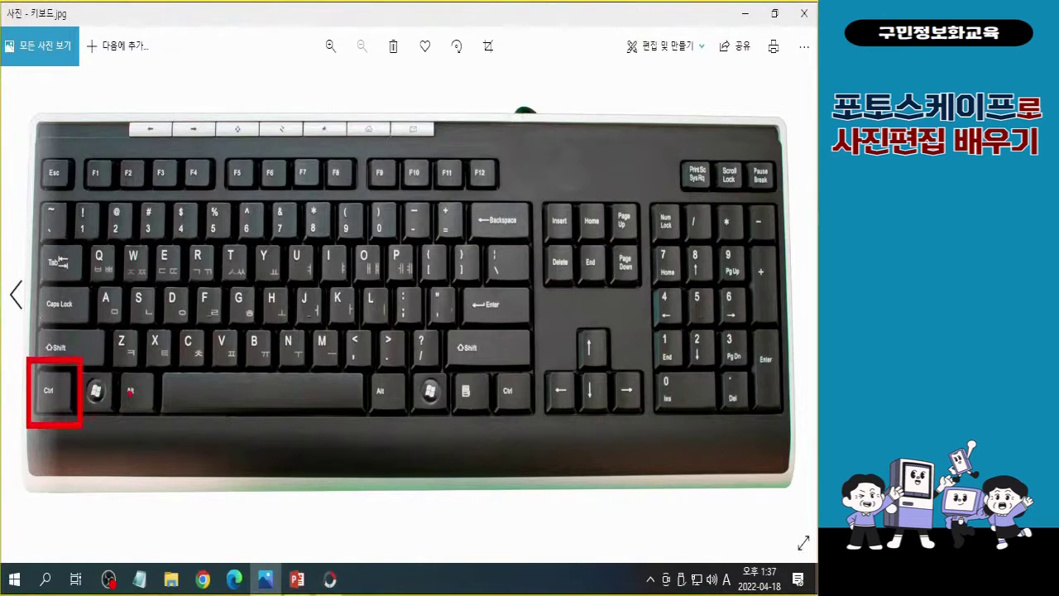
pyautogui.moveTo(166, 314); pyautogui.dragTo(219, 382)
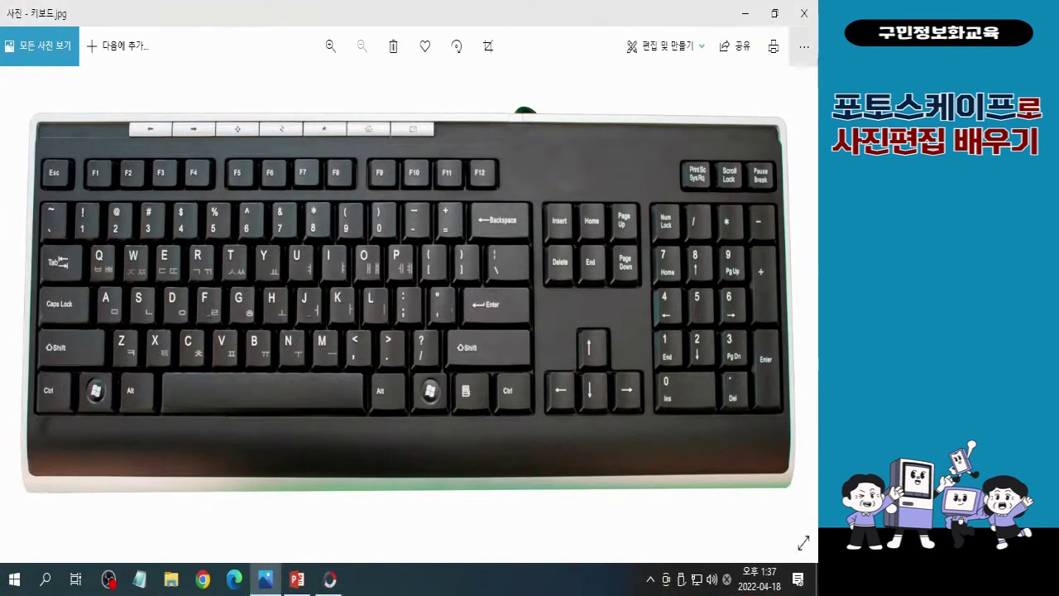
pyautogui.click(747, 14)
pyautogui.hotkey('ctrl', 'c')
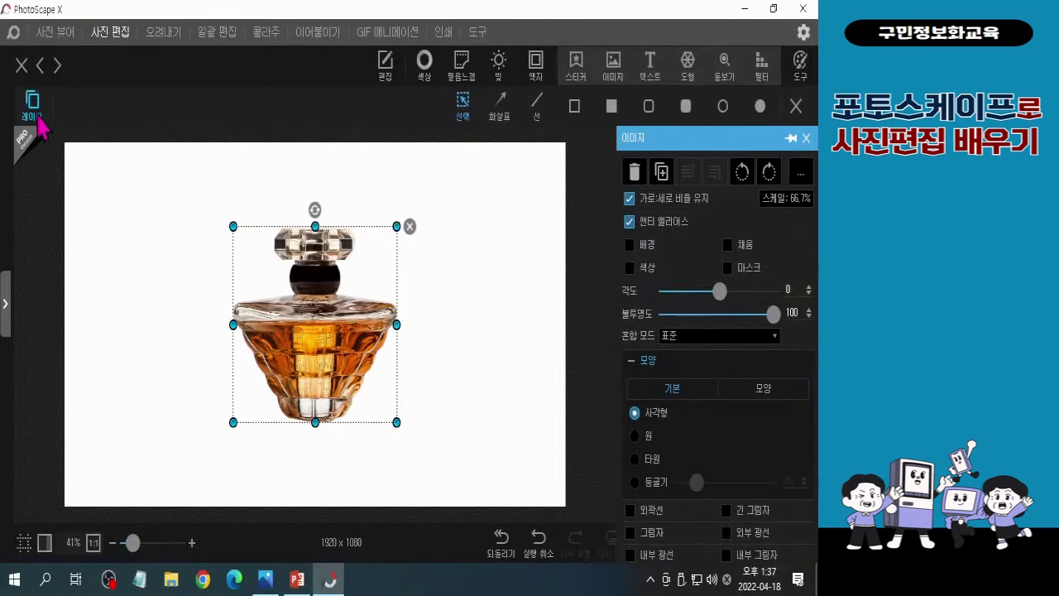
pyautogui.press('ctrl')
pyautogui.hotkey('ctrl', '2')
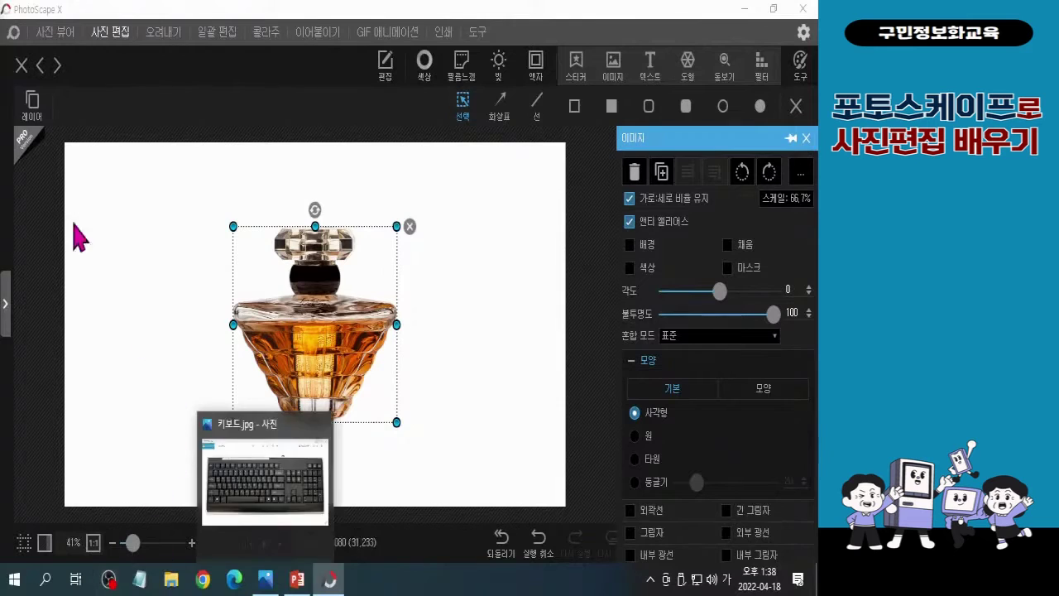
pyautogui.press('ctrl')
# Show the layer list and merge all layers so the bottle becomes part of the white canvas.
pyautogui.click(35, 110)
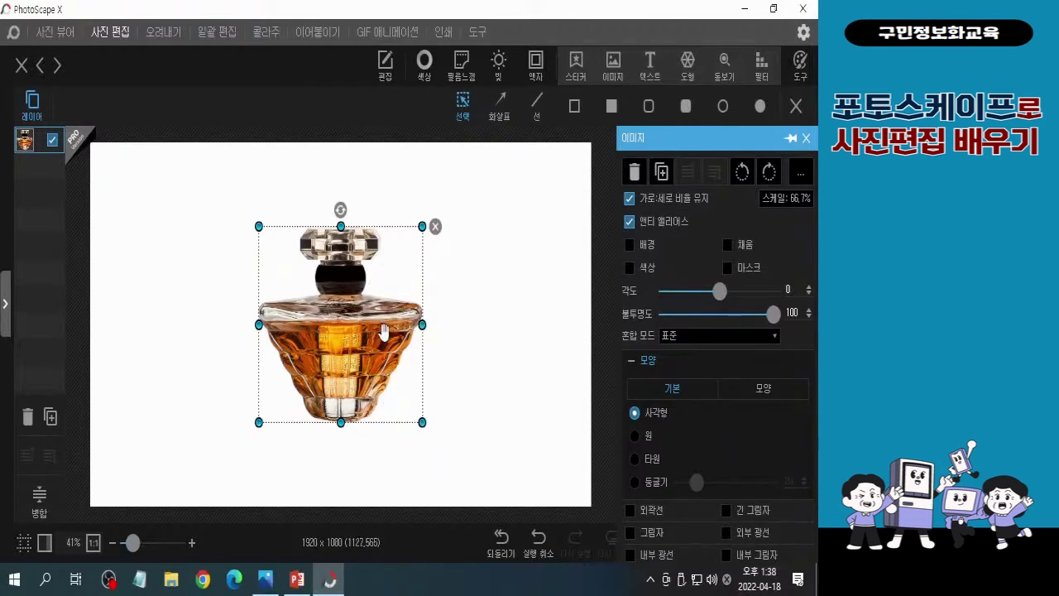
pyautogui.click(40, 515)
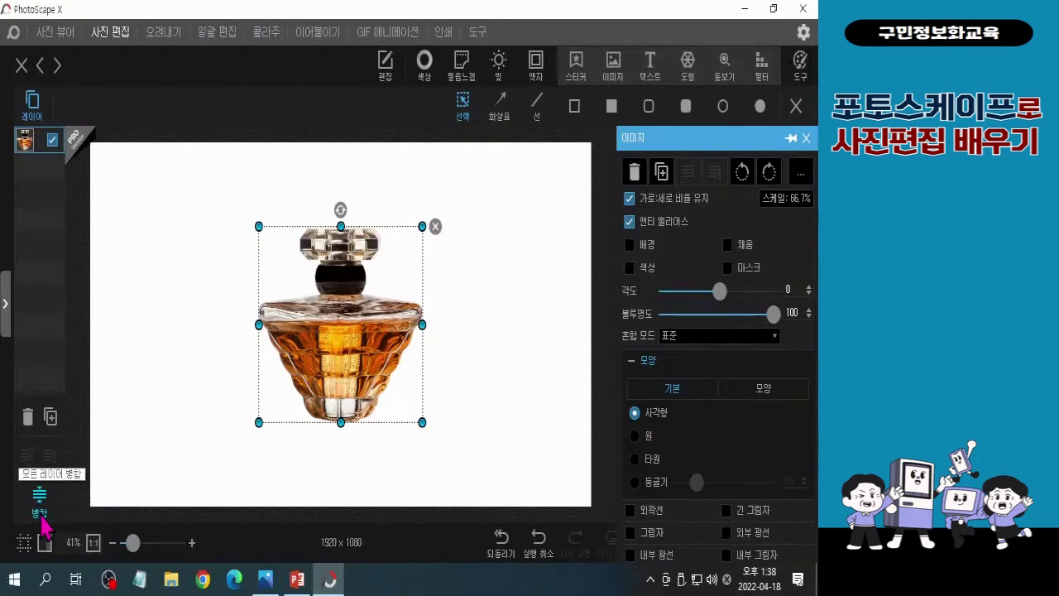
pyautogui.click(41, 518)
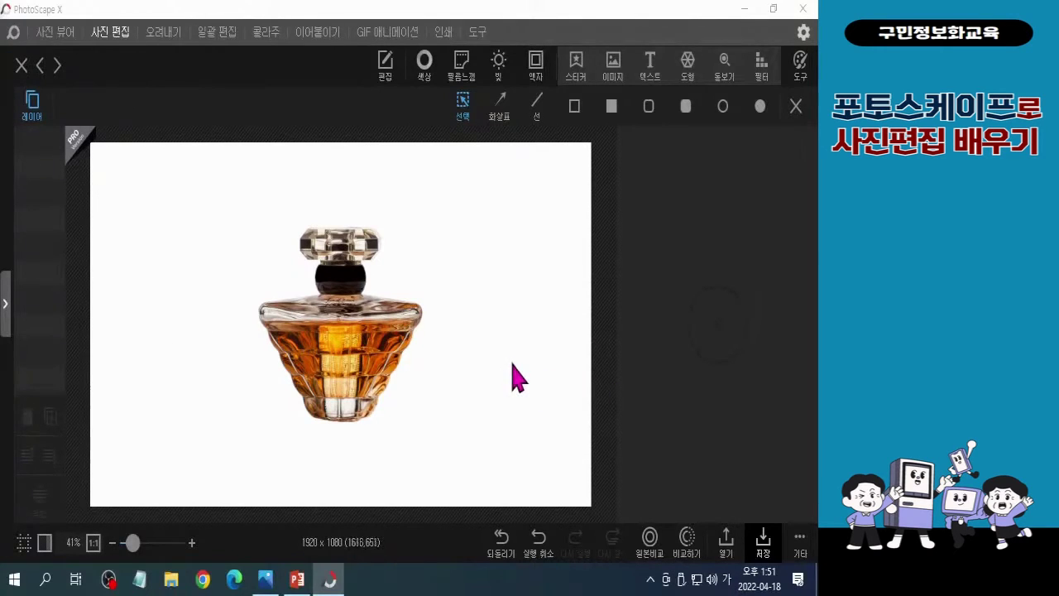
# Return to the basic editing mode and apply the 방사형 흐름 effect to the merged image with an angle of 20.
pyautogui.click(391, 74)
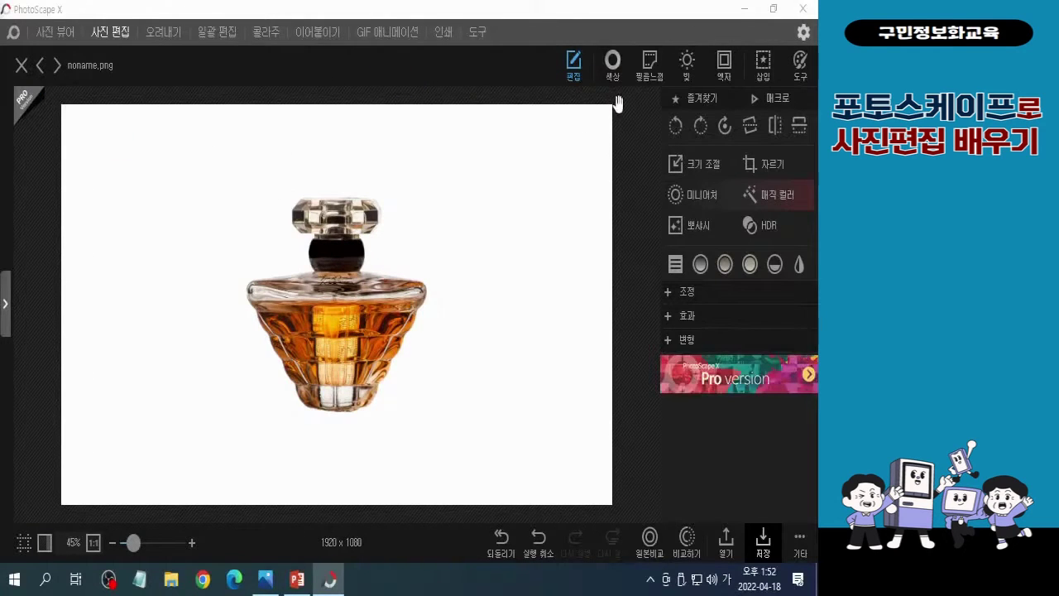
pyautogui.click(692, 322)
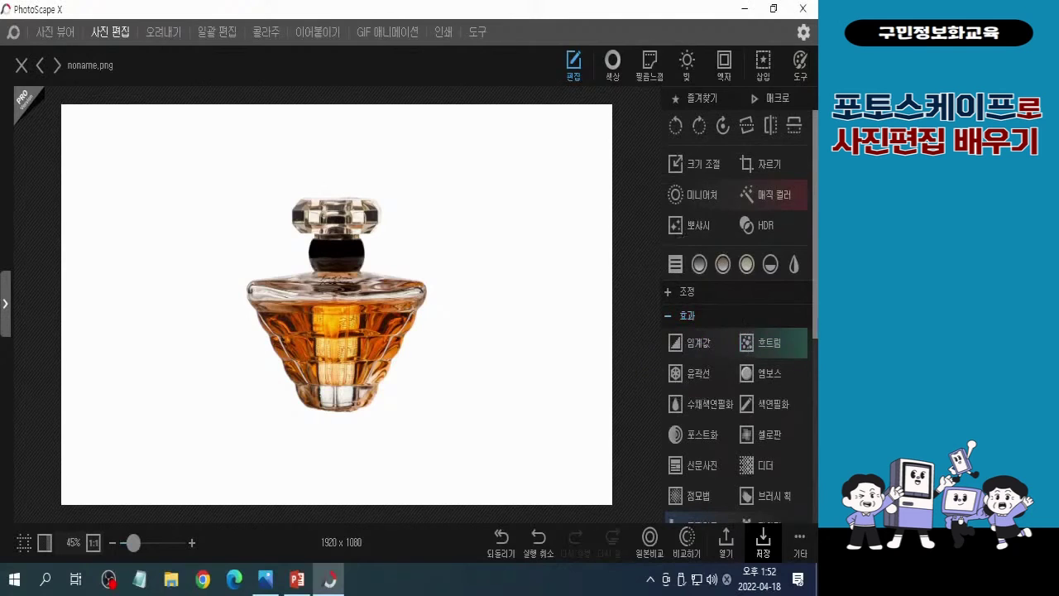
pyautogui.scroll(-5, 817, 331)
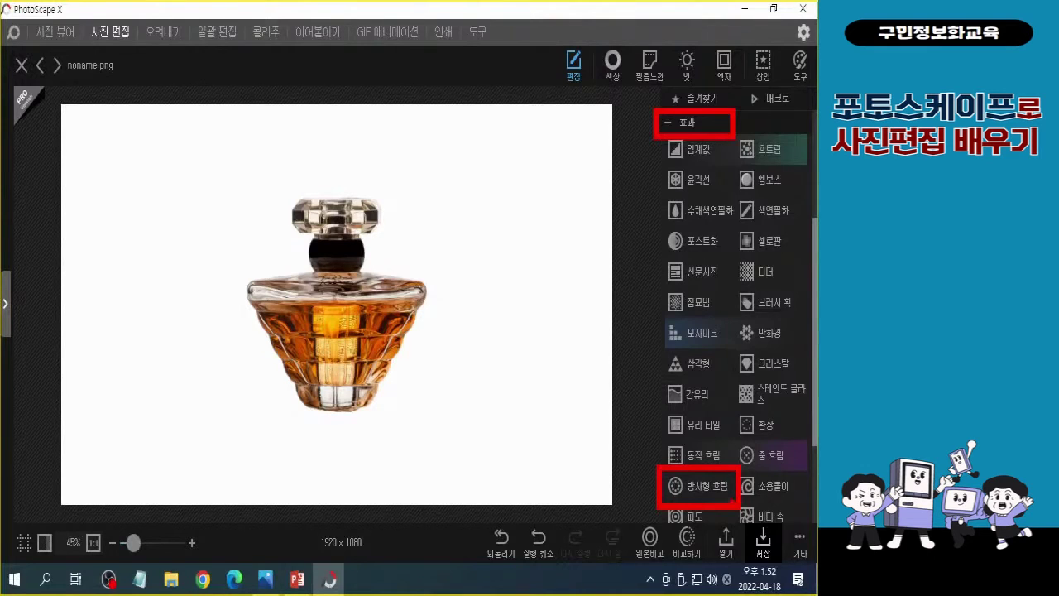
pyautogui.click(702, 490)
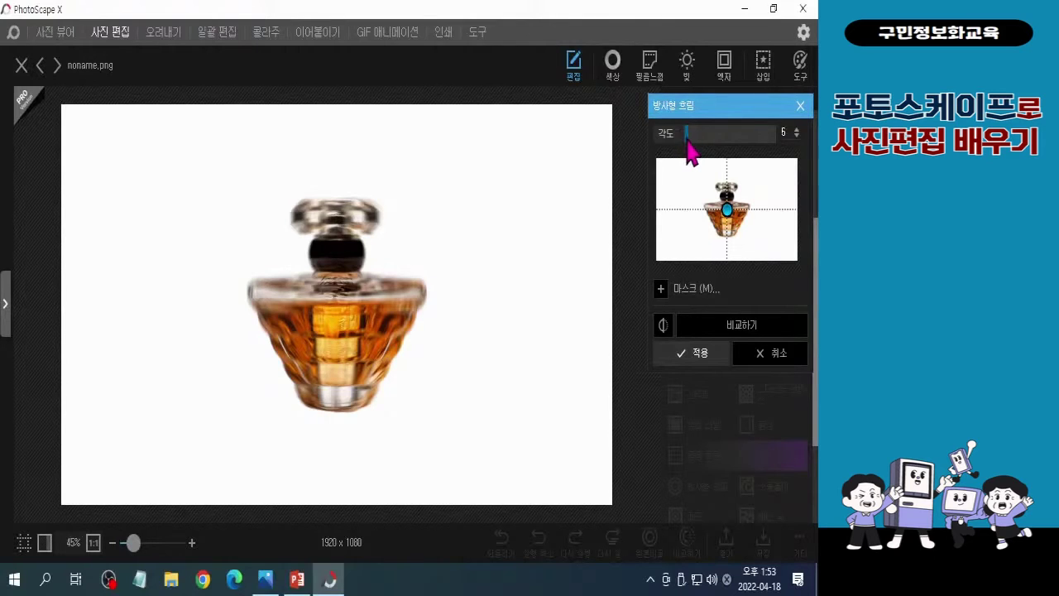
pyautogui.moveTo(684, 139); pyautogui.dragTo(703, 142)
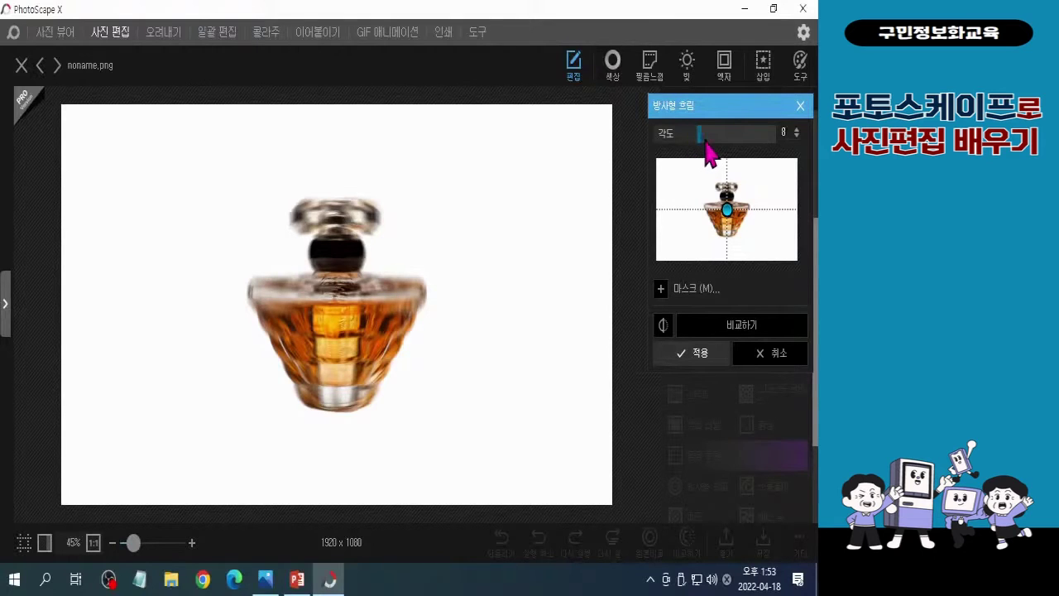
pyautogui.click(729, 212)
pyautogui.click(729, 212)
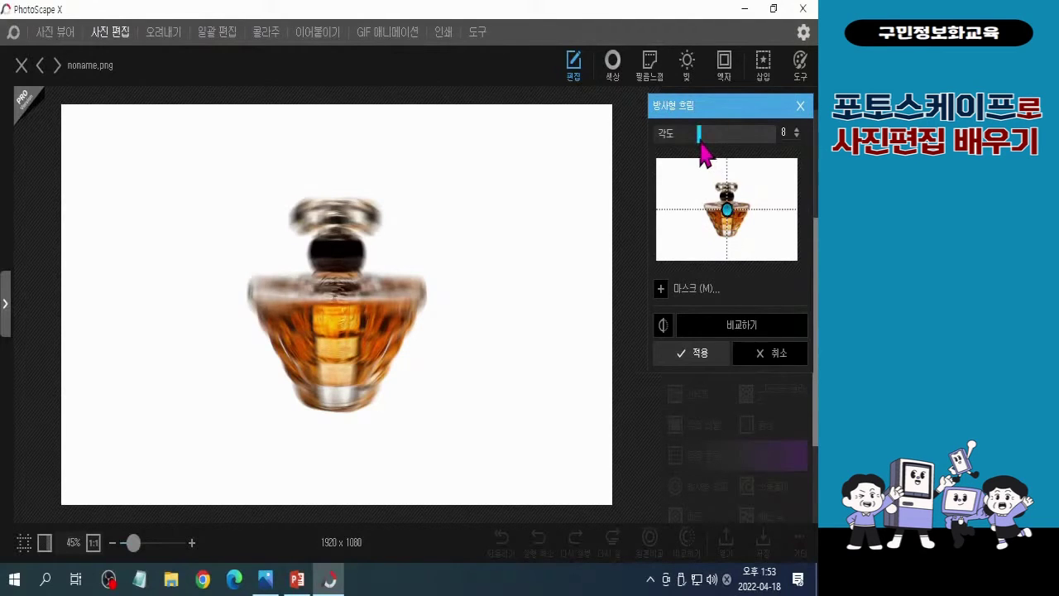
pyautogui.moveTo(701, 148); pyautogui.dragTo(778, 151)
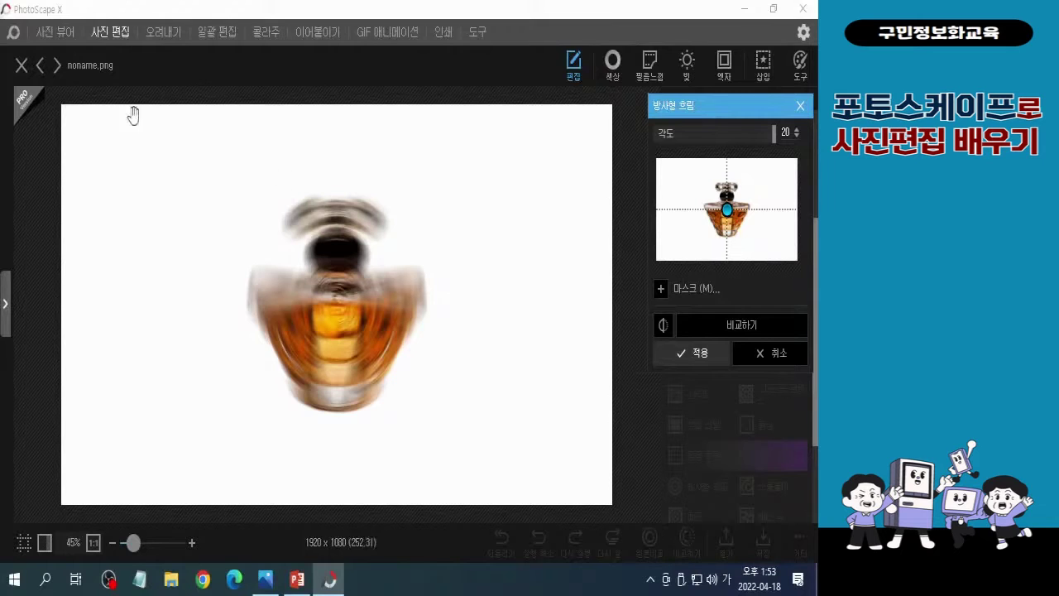
pyautogui.moveTo(346, 316)
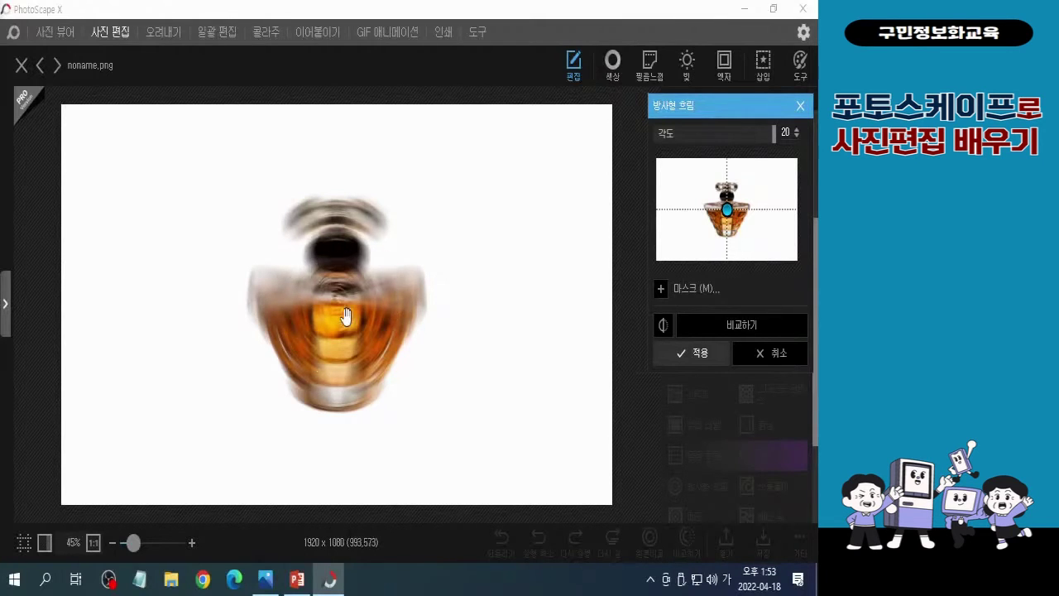
pyautogui.click(677, 358)
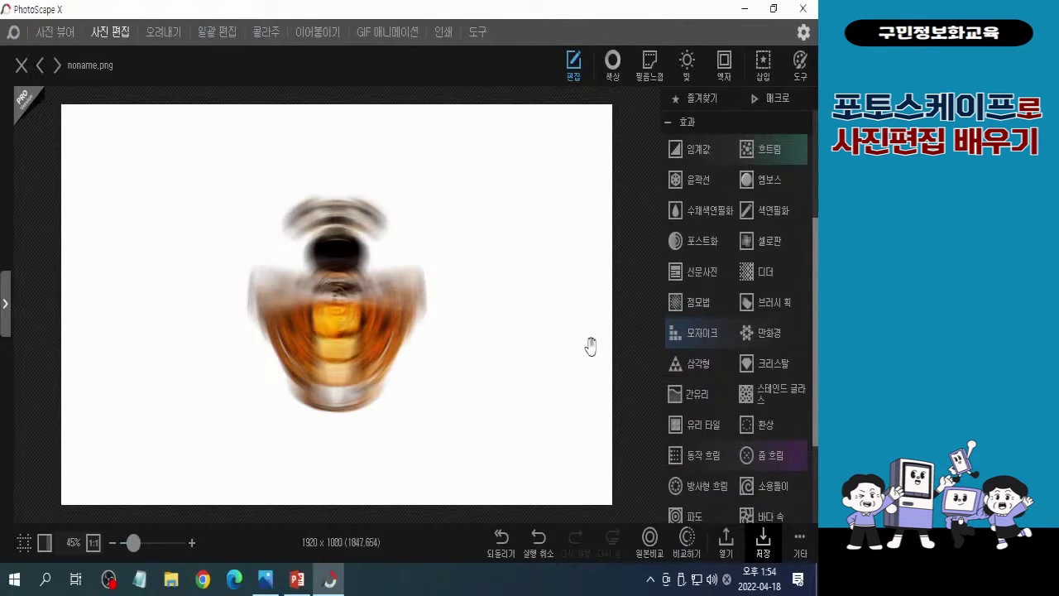
# Apply the 방사형 흐름 effect a second time, again with the angle set to 20, to strengthen the blur.
pyautogui.click(702, 490)
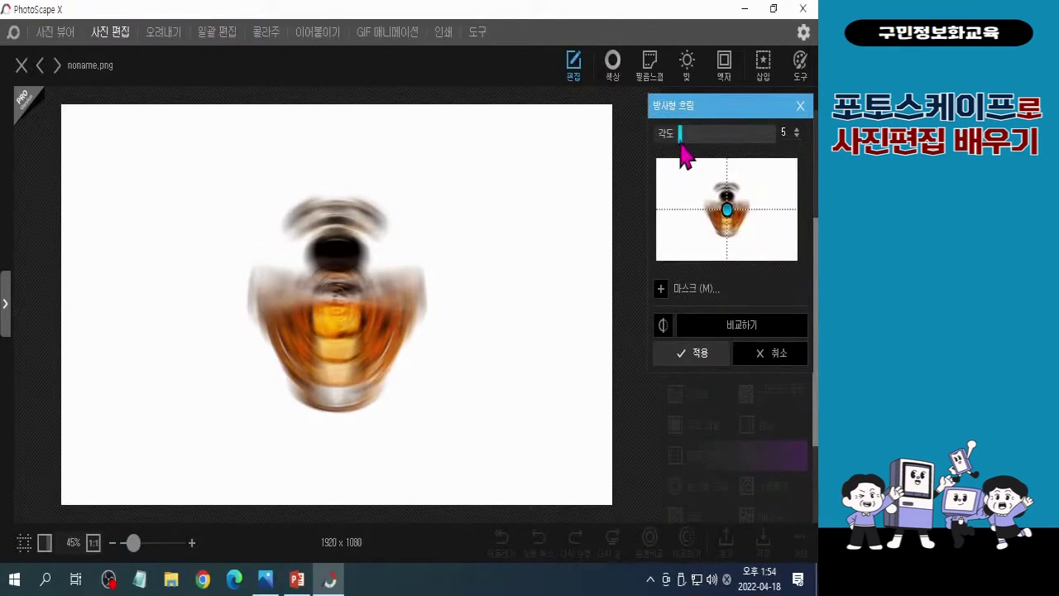
pyautogui.moveTo(680, 147); pyautogui.dragTo(786, 145)
pyautogui.press('ctrl')
pyautogui.press('ctrl')
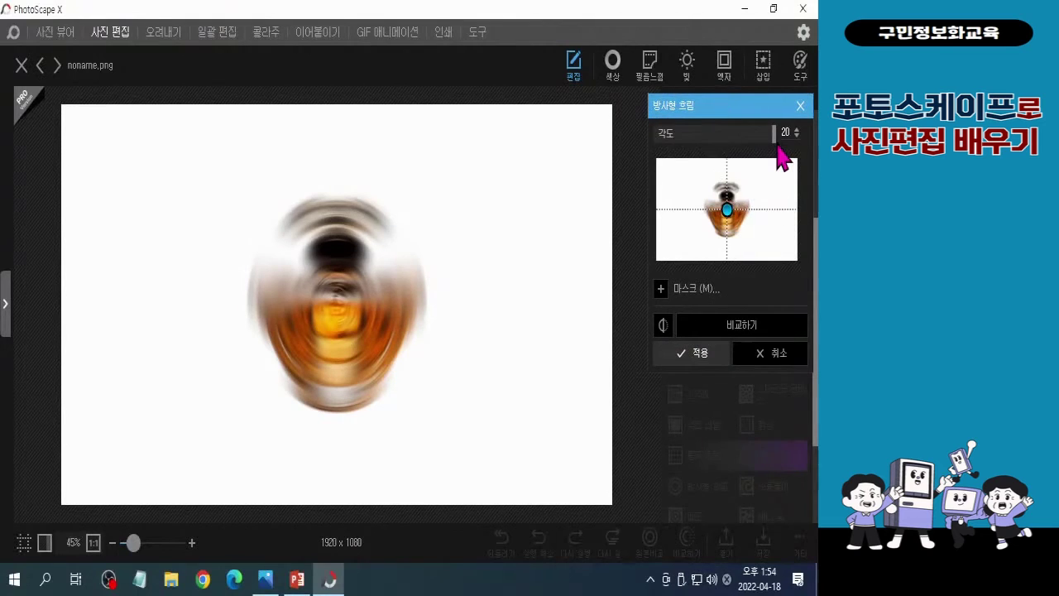
pyautogui.press('ctrl')
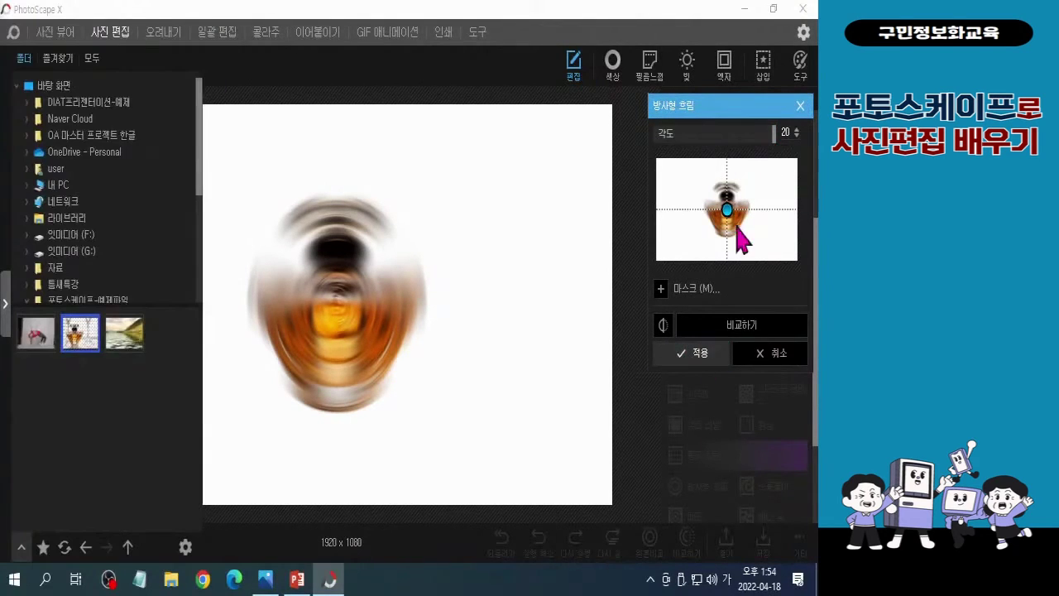
pyautogui.press('ctrl')
pyautogui.press('ctrl')
pyautogui.click(699, 355)
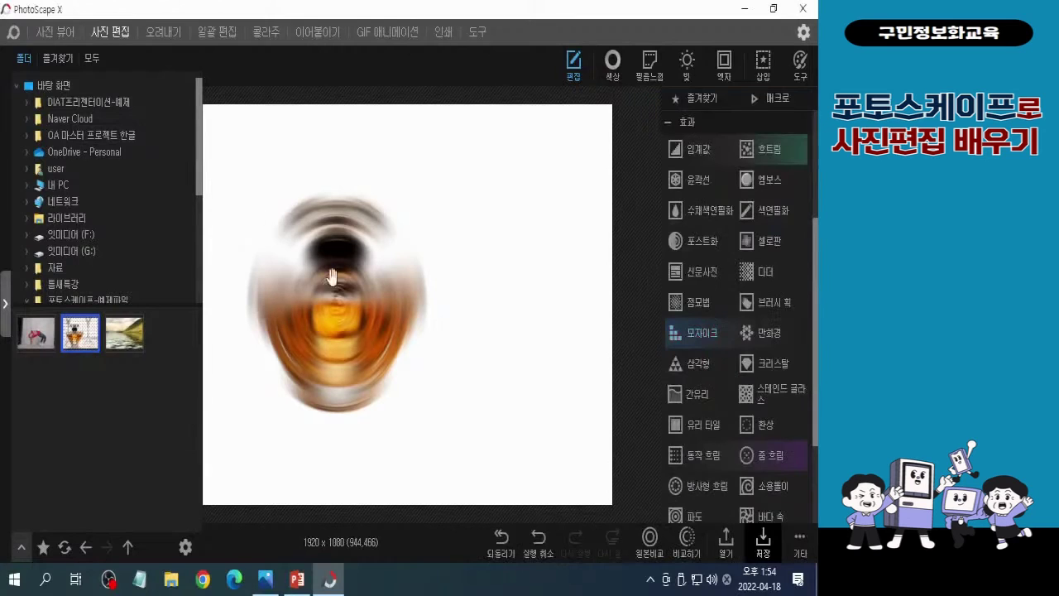
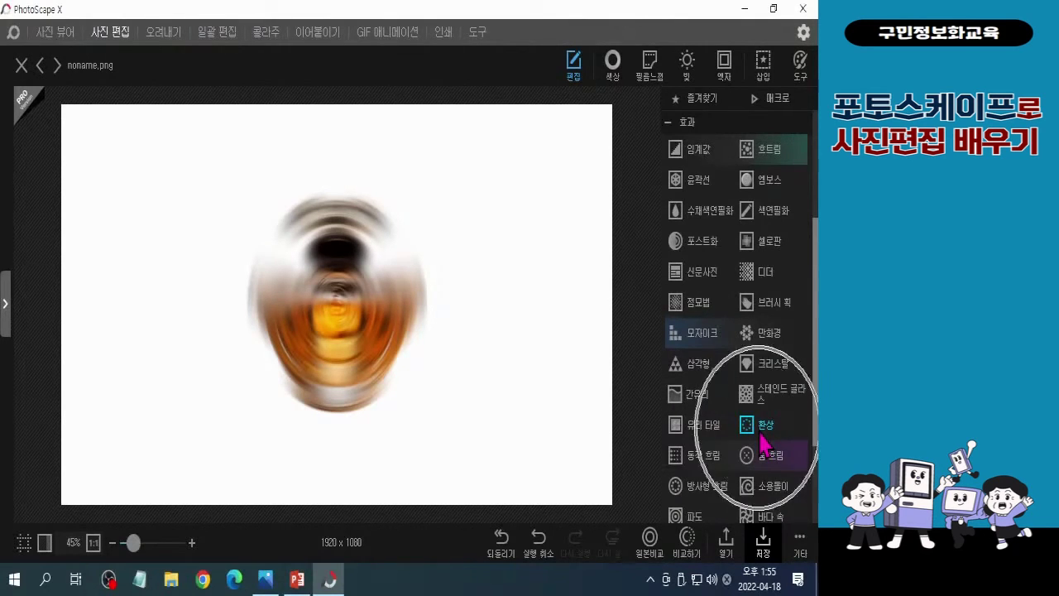
# Apply the 환상 effect to the blurred bottle image with a strength (강도) of 6.
pyautogui.click(758, 426)
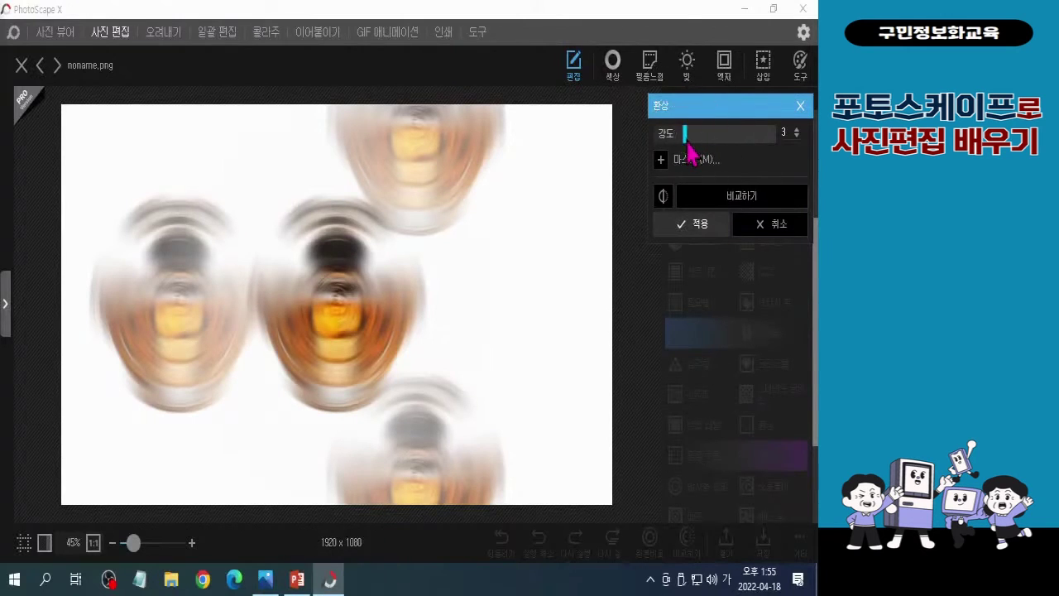
pyautogui.moveTo(687, 132); pyautogui.dragTo(706, 143)
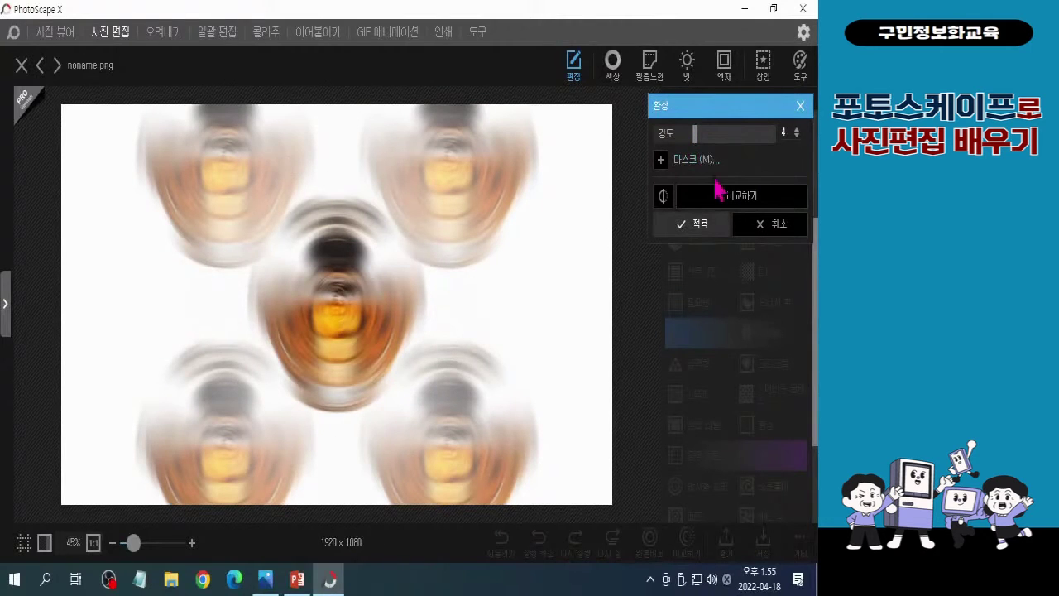
pyautogui.moveTo(696, 139); pyautogui.dragTo(706, 141)
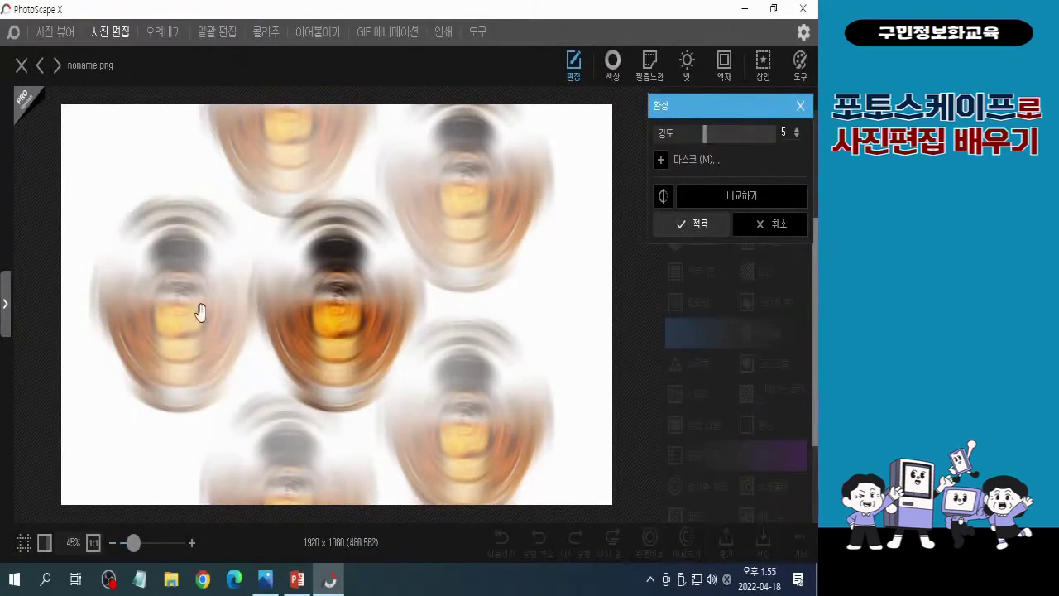
pyautogui.moveTo(706, 139); pyautogui.dragTo(723, 142)
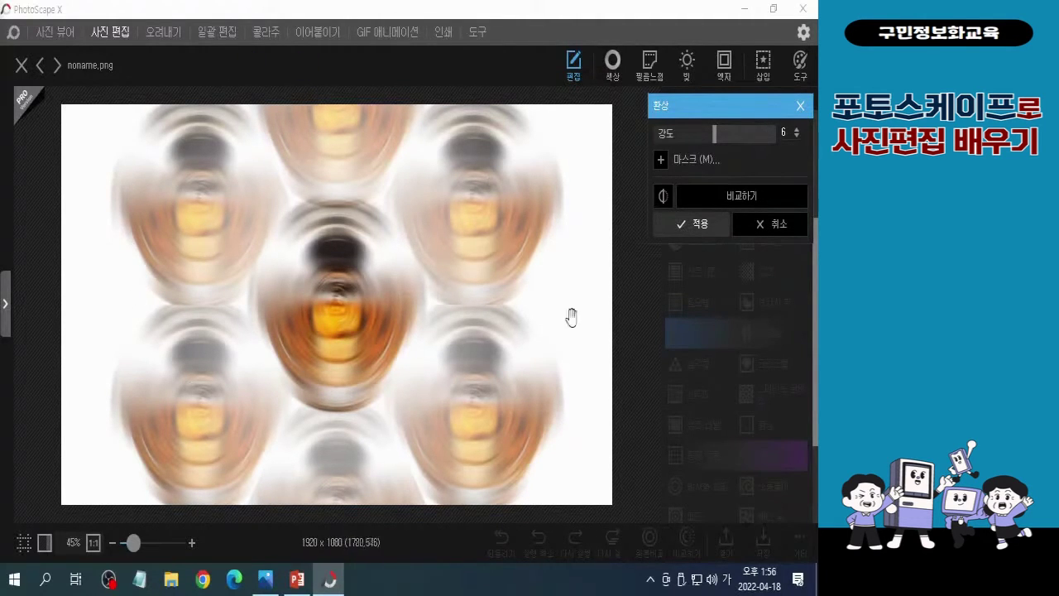
pyautogui.click(691, 226)
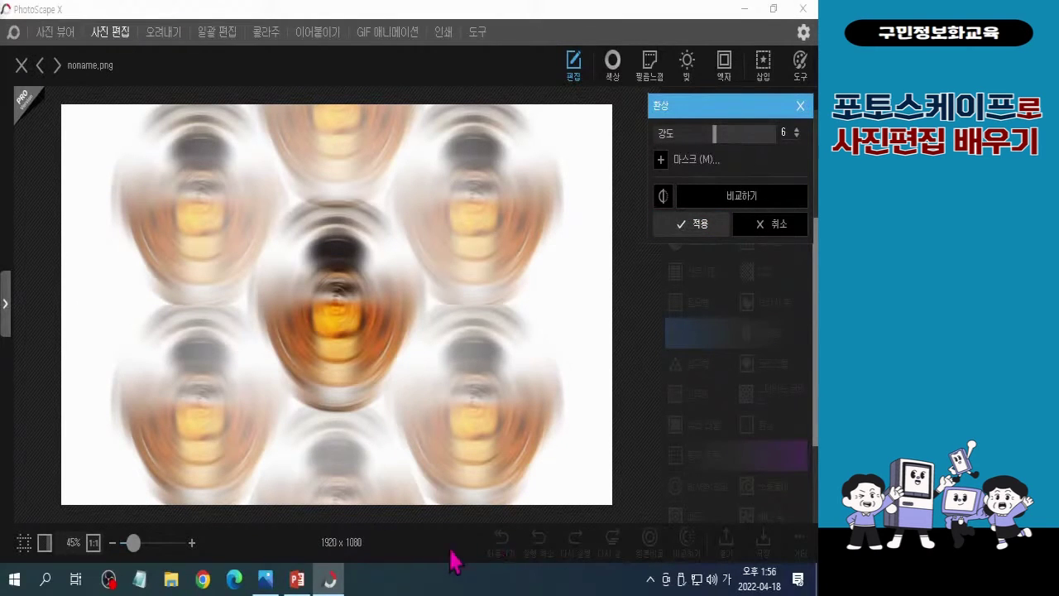
pyautogui.click(697, 231)
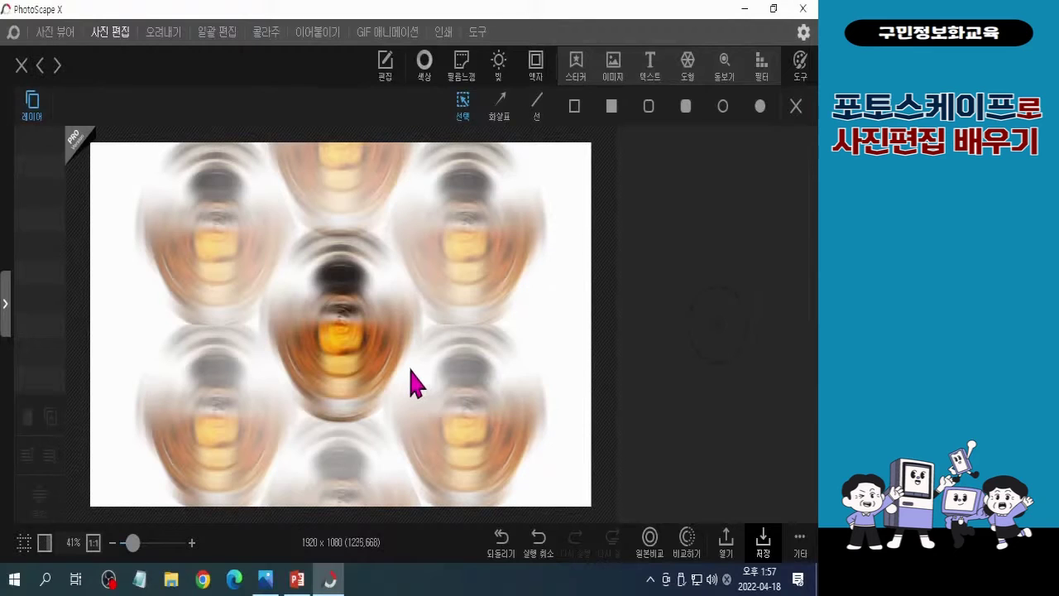
# Try pasting the clipboard image onto the canvas as a new layer, and undo the paste.
pyautogui.click(802, 560)
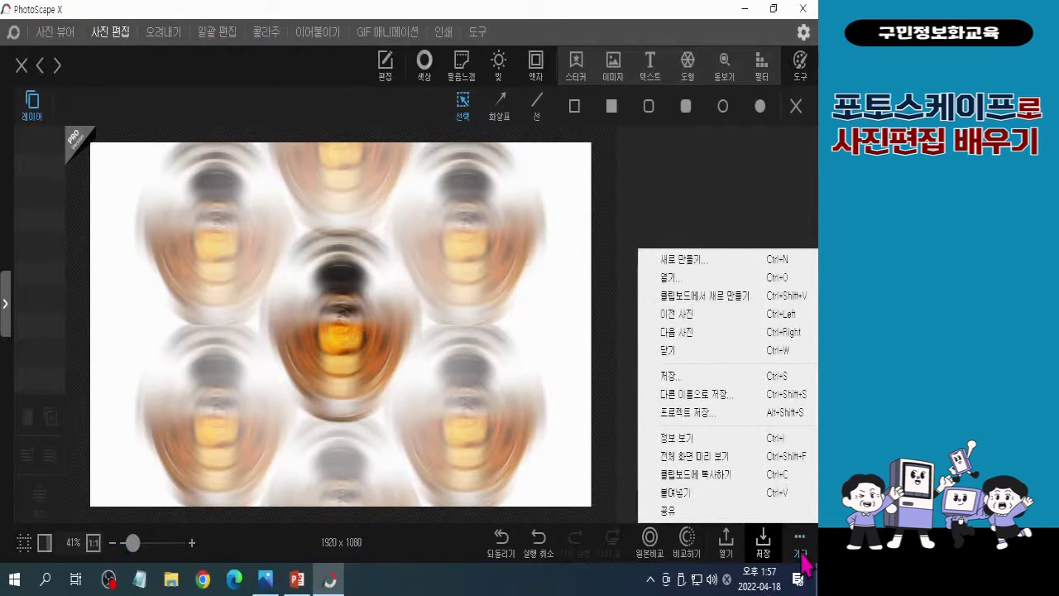
pyautogui.click(675, 494)
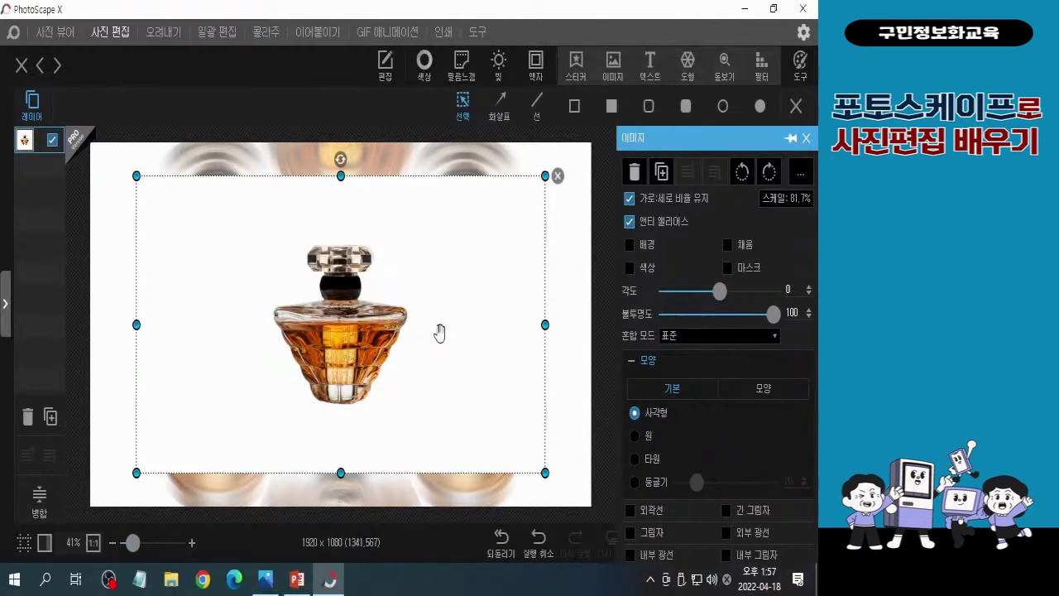
pyautogui.click(539, 538)
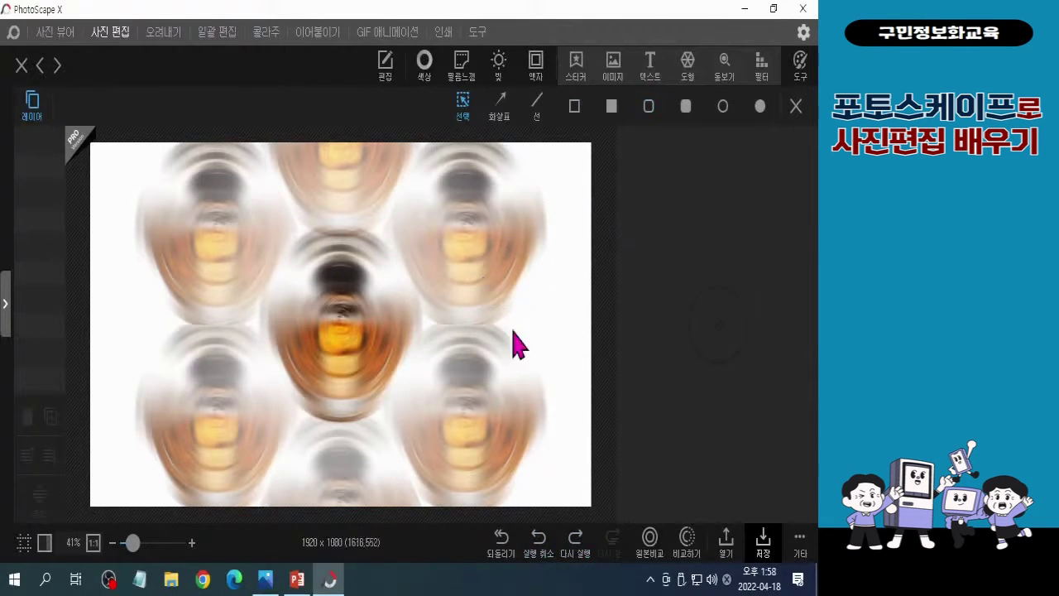
# Insert the cut-out perfume bottle image onto the canvas and flip it vertically with 상하 뒤집기.
pyautogui.click(614, 65)
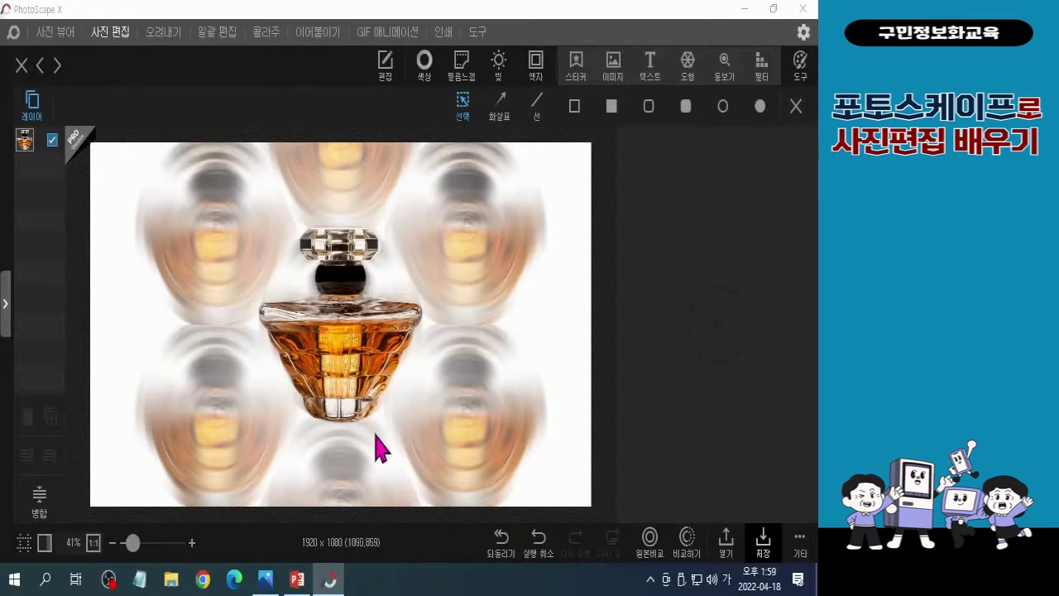
pyautogui.click(359, 337)
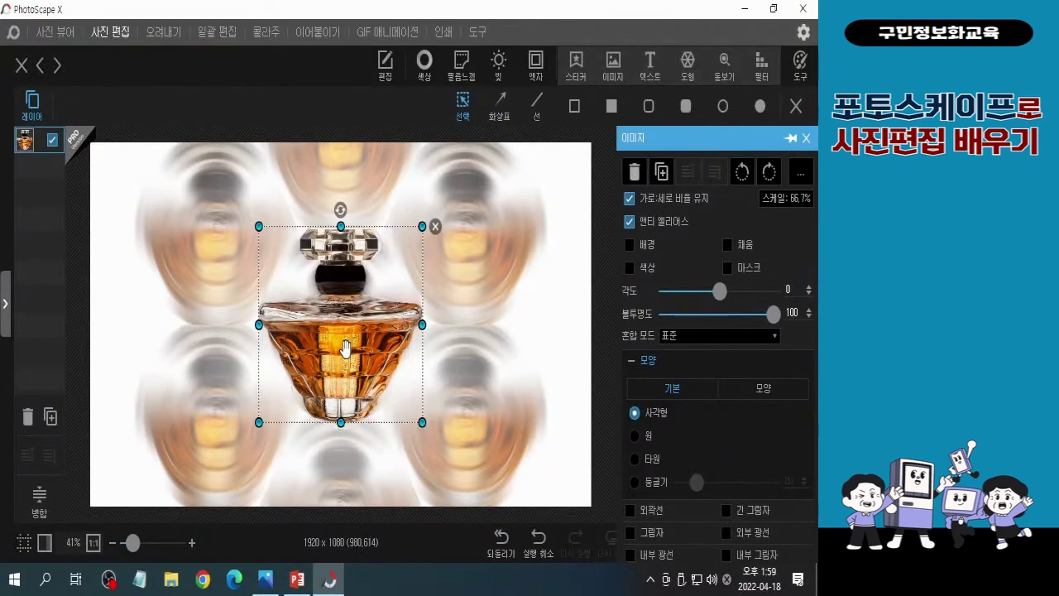
pyautogui.rightClick(333, 339)
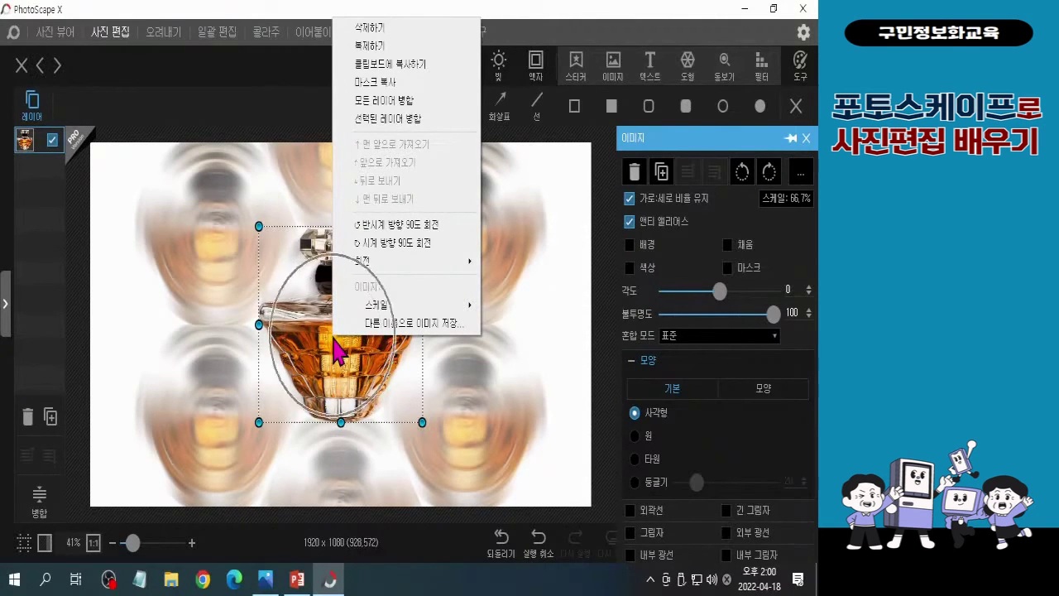
pyautogui.moveTo(463, 276)
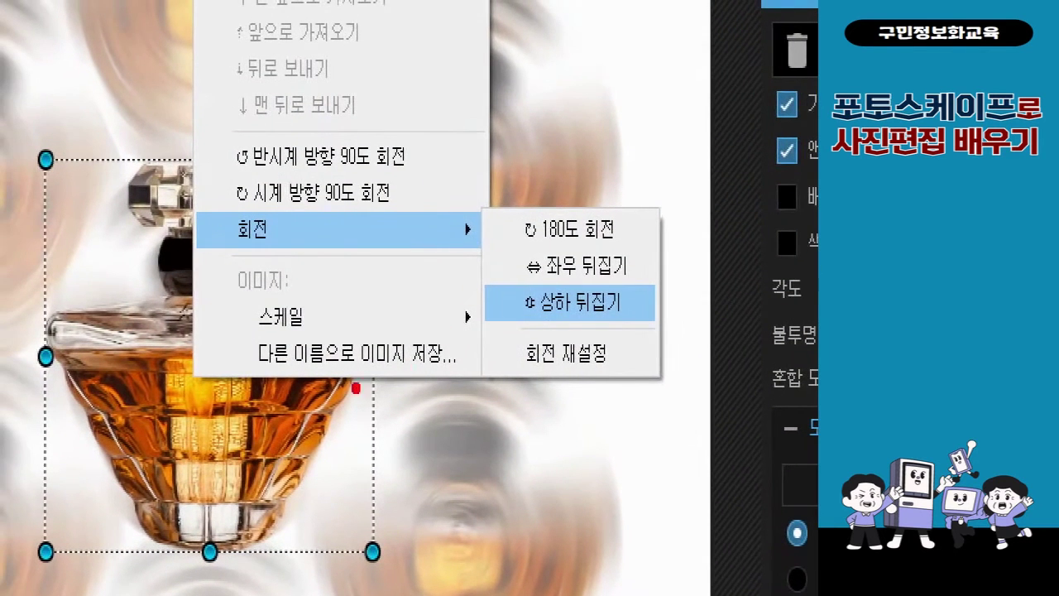
pyautogui.moveTo(196, 439)
pyautogui.mouseDown()
pyautogui.moveTo(204, 388)
pyautogui.moveTo(197, 426)
pyautogui.mouseUp()
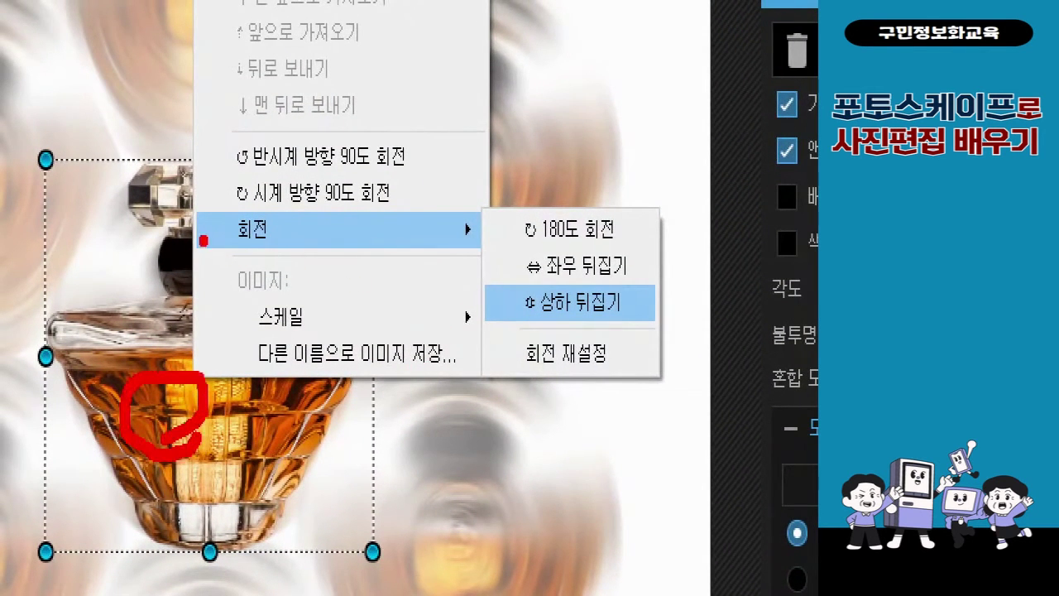
pyautogui.moveTo(192, 245); pyautogui.dragTo(354, 245)
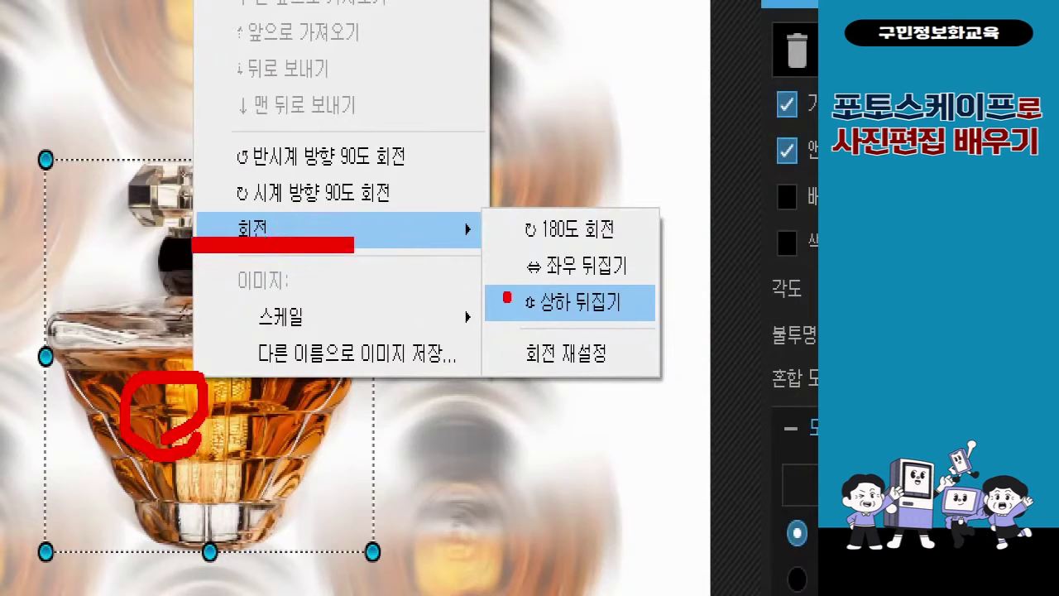
pyautogui.moveTo(474, 277); pyautogui.dragTo(671, 336)
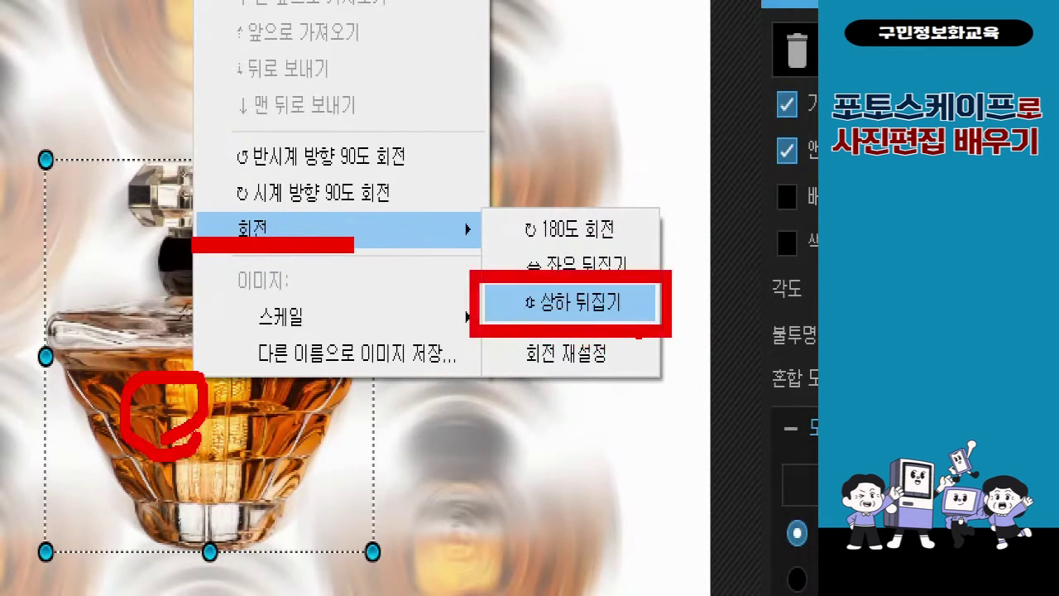
pyautogui.click(572, 303)
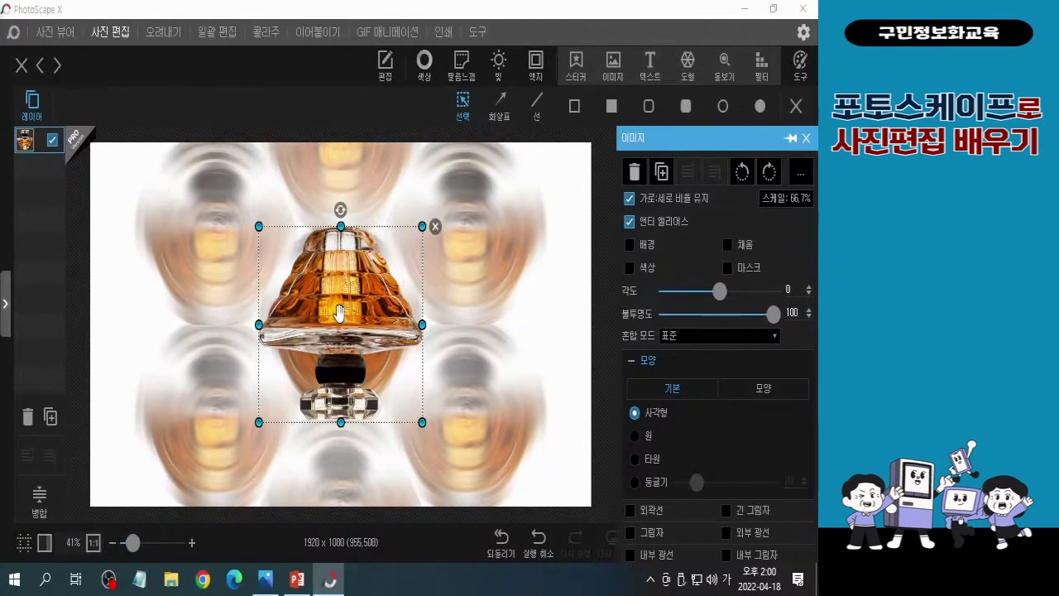
# Move the upside-down bottle below the central blurred bottle at the canvas's lower edge and set its opacity to 60.
pyautogui.moveTo(339, 315); pyautogui.dragTo(335, 509)
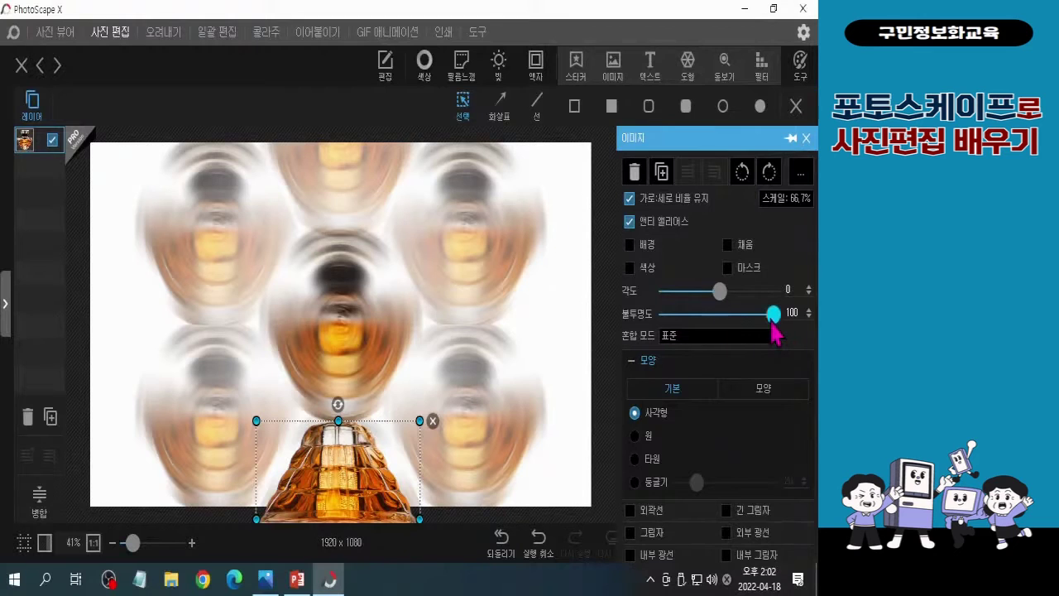
pyautogui.press('ctrl')
pyautogui.press('ctrl')
pyautogui.press('ctrl')
pyautogui.press('ctrl')
pyautogui.press('ctrl')
pyautogui.moveTo(774, 322); pyautogui.dragTo(758, 324)
pyautogui.moveTo(755, 327); pyautogui.dragTo(728, 324)
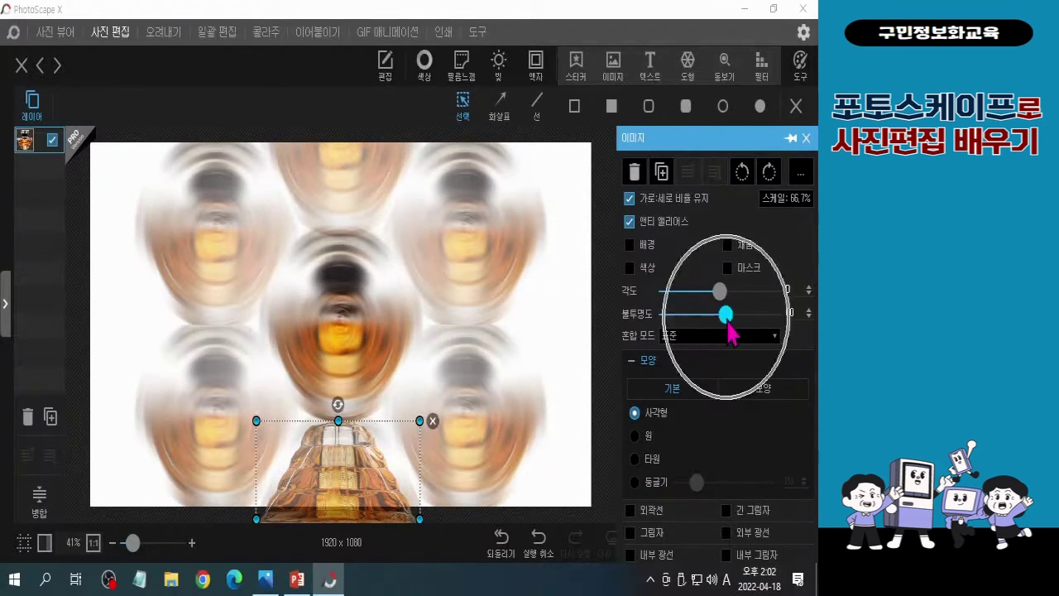
pyautogui.moveTo(114, 465)
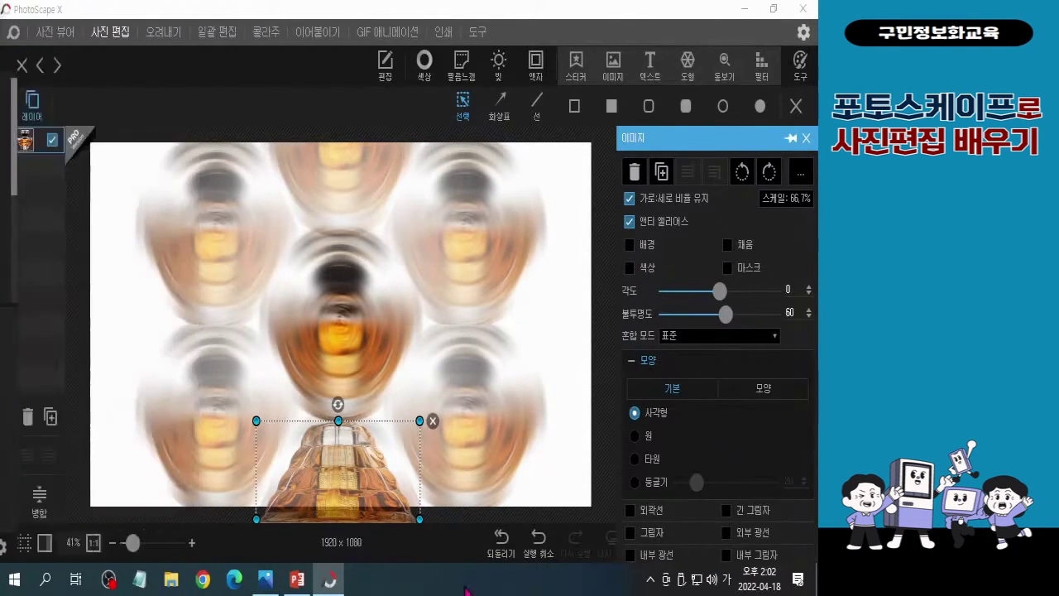
pyautogui.click(340, 463)
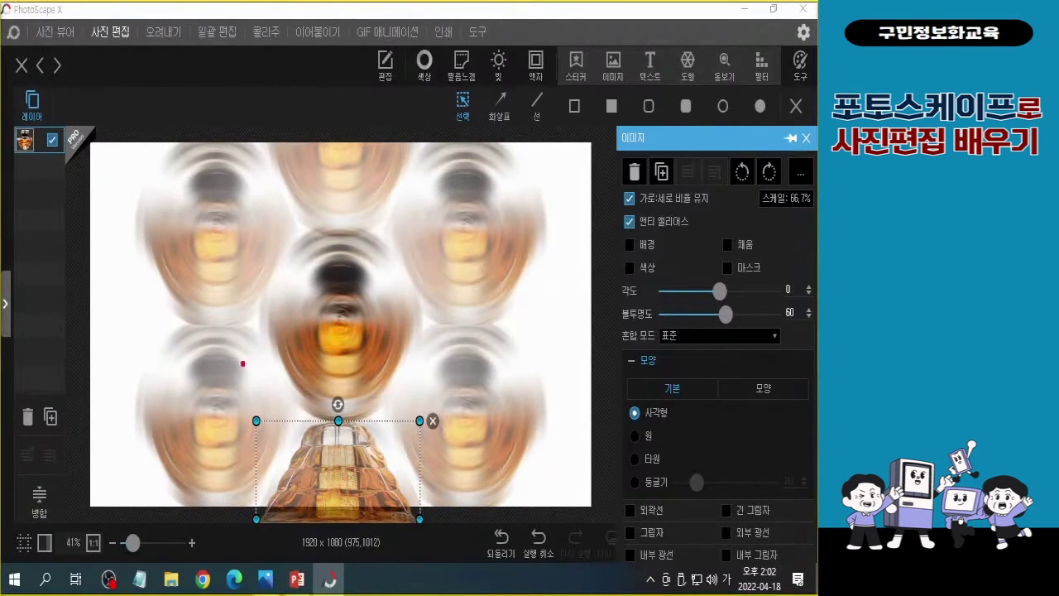
pyautogui.moveTo(219, 255)
pyautogui.mouseDown()
pyautogui.moveTo(202, 335)
pyautogui.moveTo(189, 283)
pyautogui.moveTo(200, 235)
pyautogui.mouseUp()
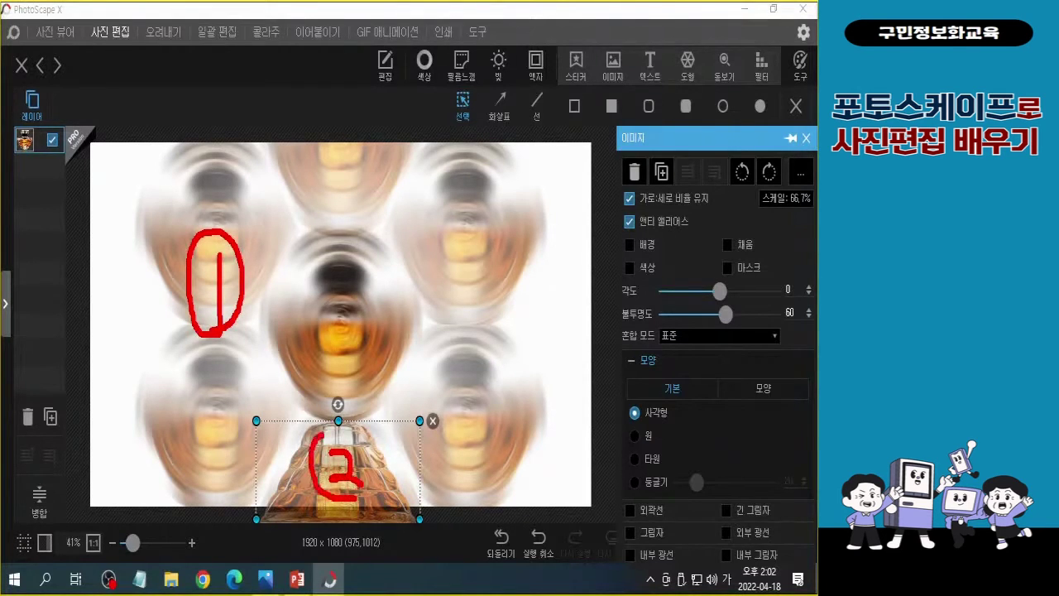
pyautogui.moveTo(323, 429)
pyautogui.mouseDown()
pyautogui.moveTo(365, 439)
pyautogui.moveTo(376, 494)
pyautogui.mouseUp()
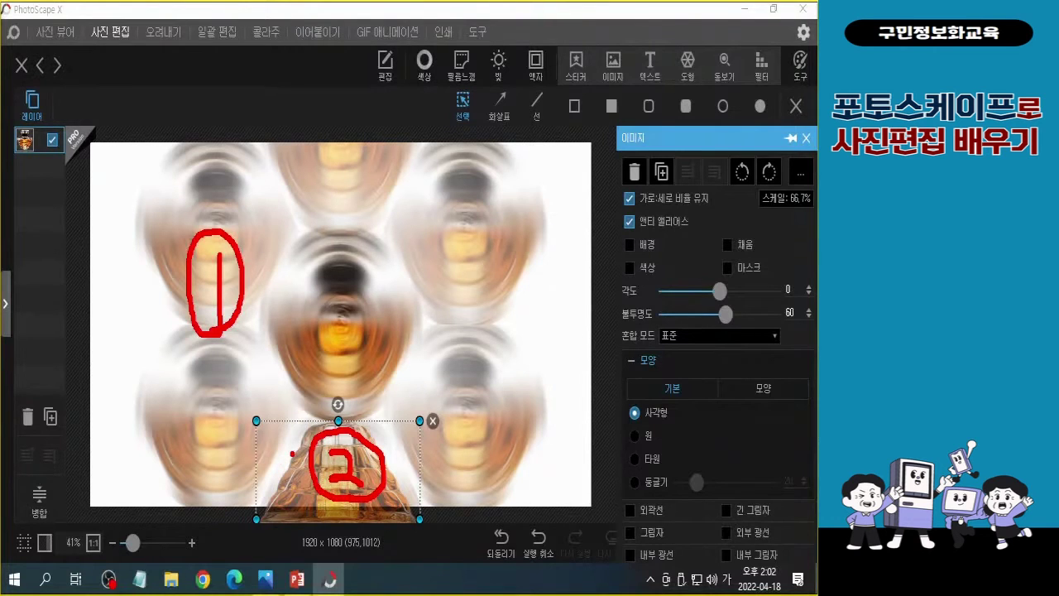
pyautogui.press('Escape')
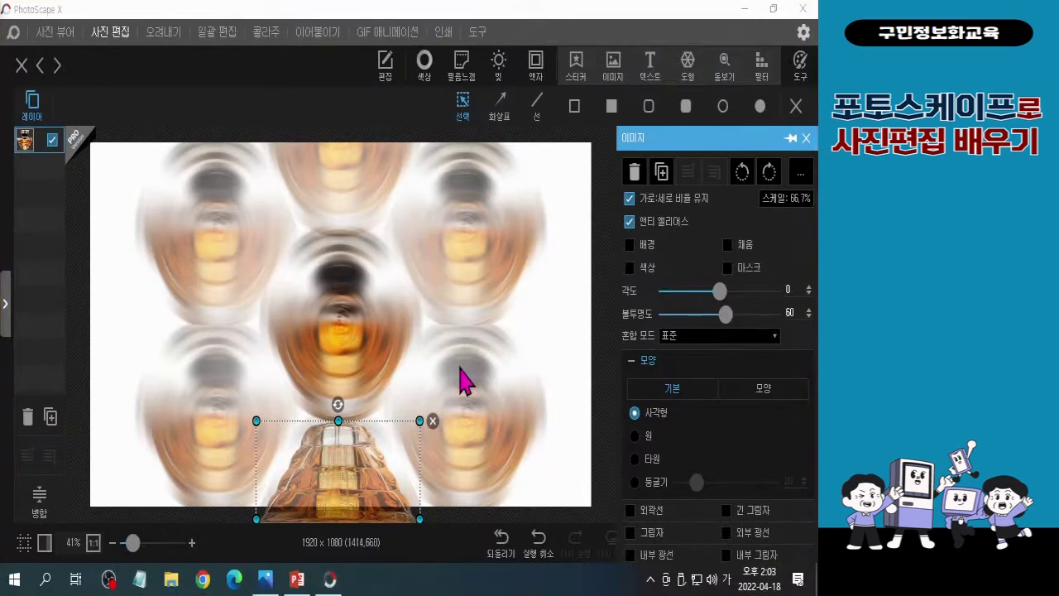
# Merge the upside-down bottle layer into the background, choosing the option that trims what extends beyond the canvas.
pyautogui.click(51, 512)
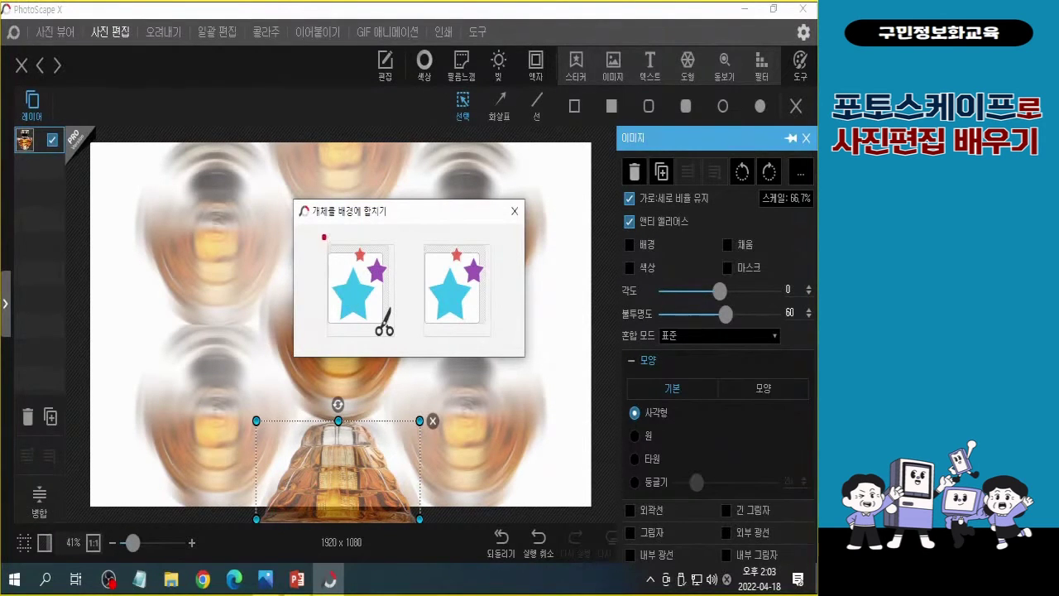
pyautogui.moveTo(323, 236); pyautogui.dragTo(399, 348)
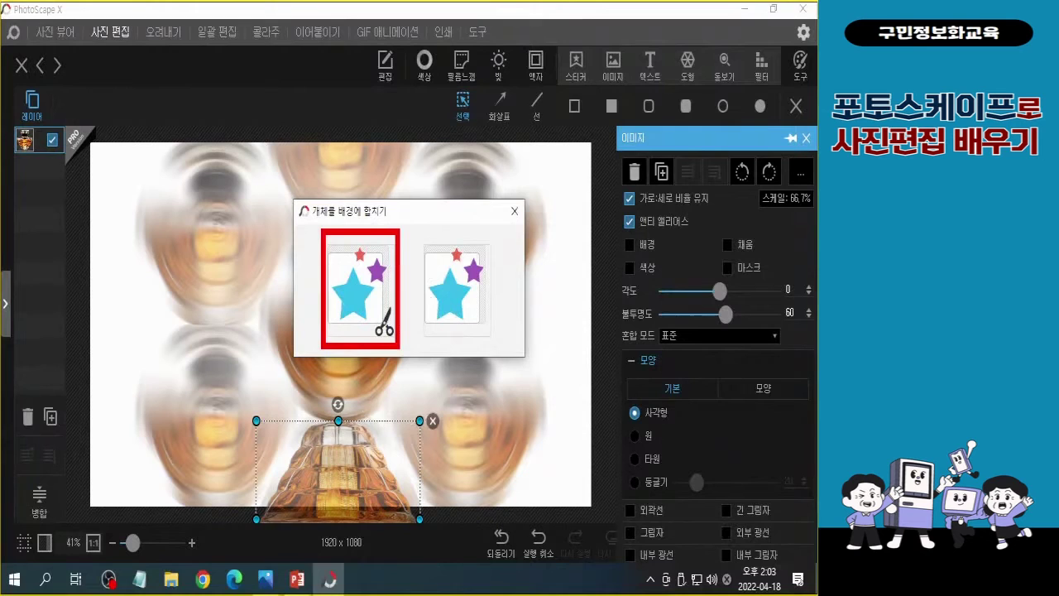
pyautogui.press('Escape')
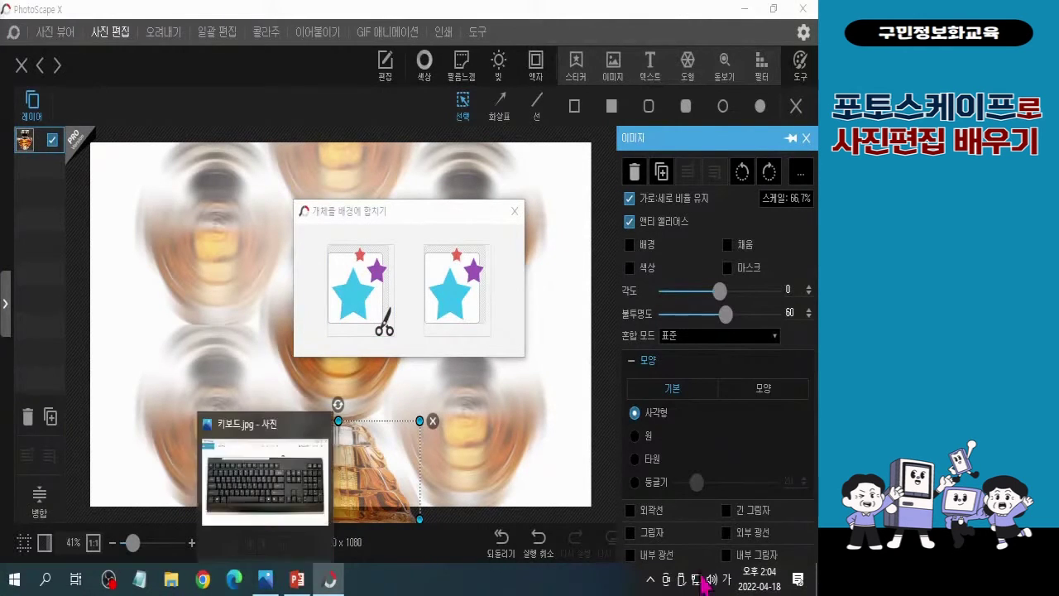
pyautogui.click(362, 305)
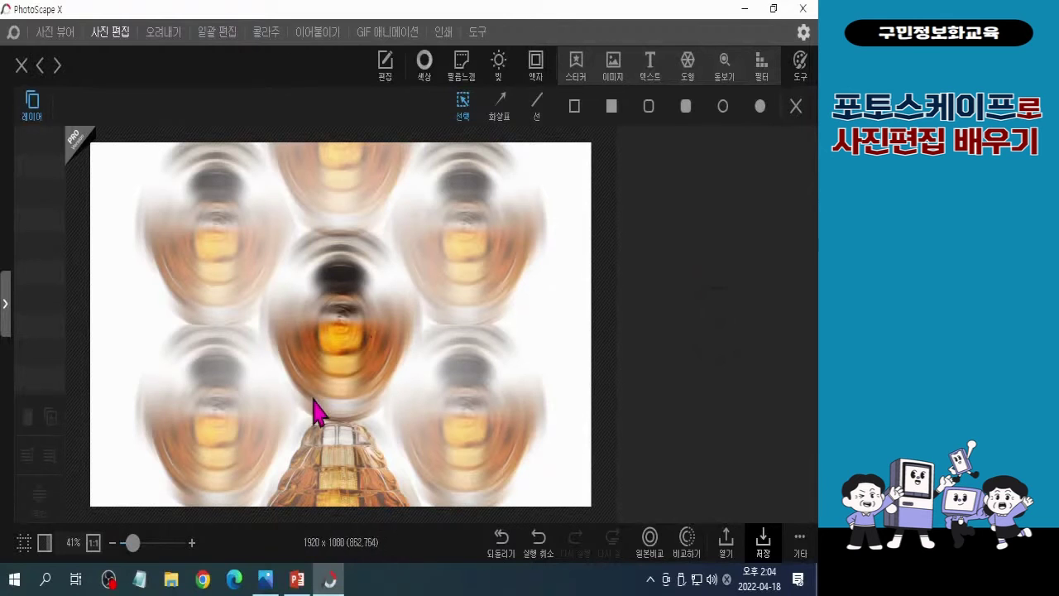
# Check the Ctrl and V keys in 키보드.jpg in the Photos app, return to PhotoScape X, and try pasting the clipboard image before deleting it.
pyautogui.click(267, 581)
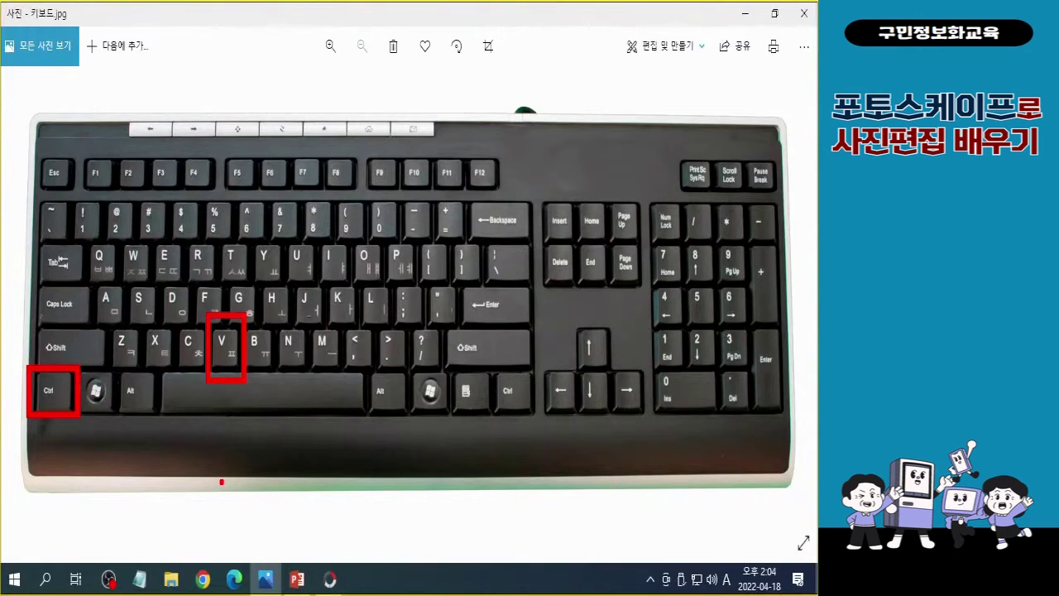
pyautogui.click(747, 14)
pyautogui.hotkey('ctrl', 'v')
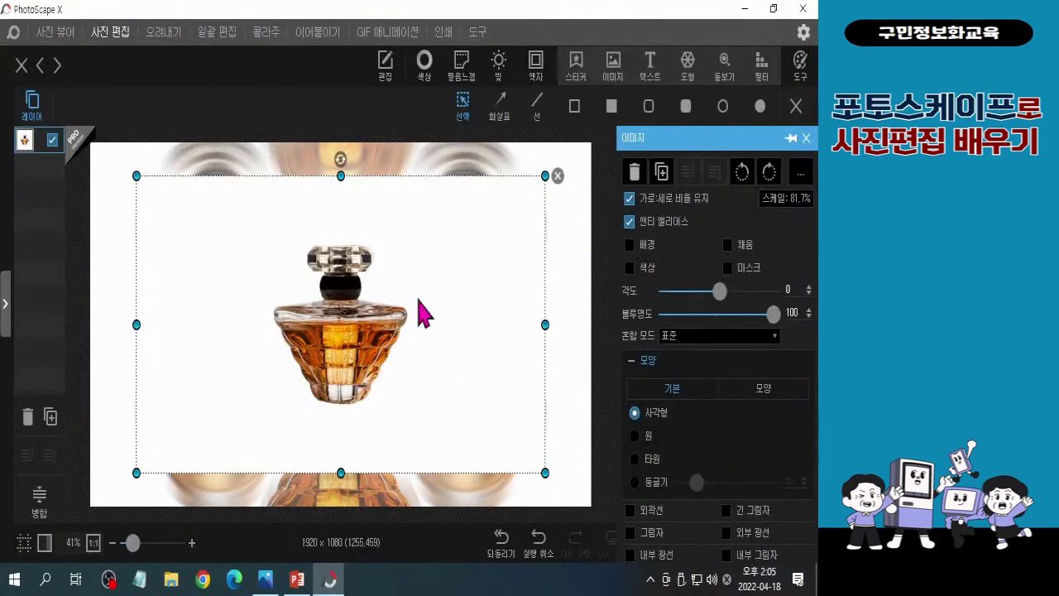
pyautogui.press('Delete')
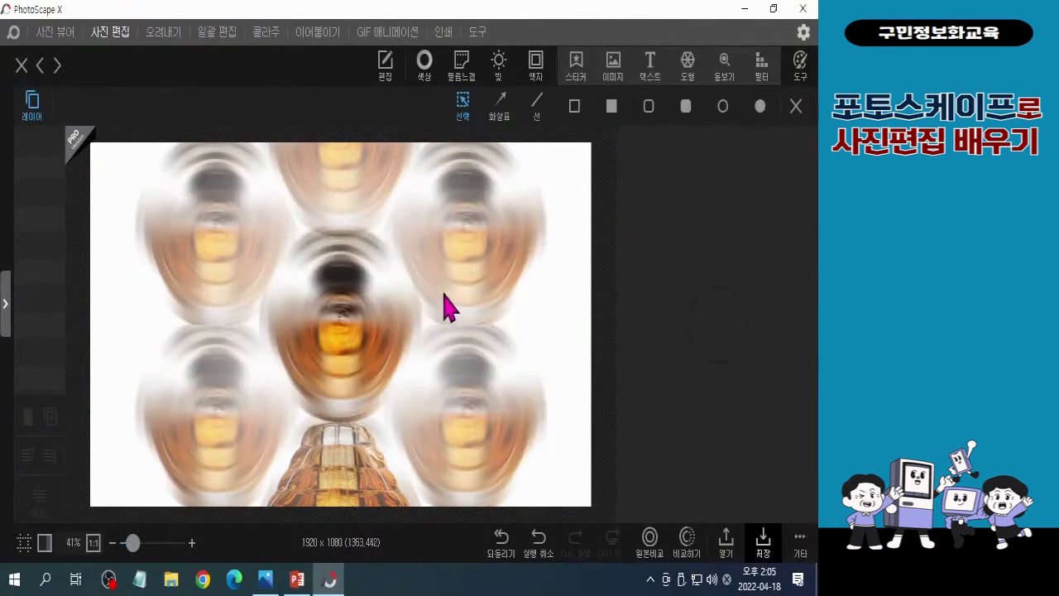
# Insert the cut-out perfume bottle image again, upright above its faded reflection.
pyautogui.click(613, 64)
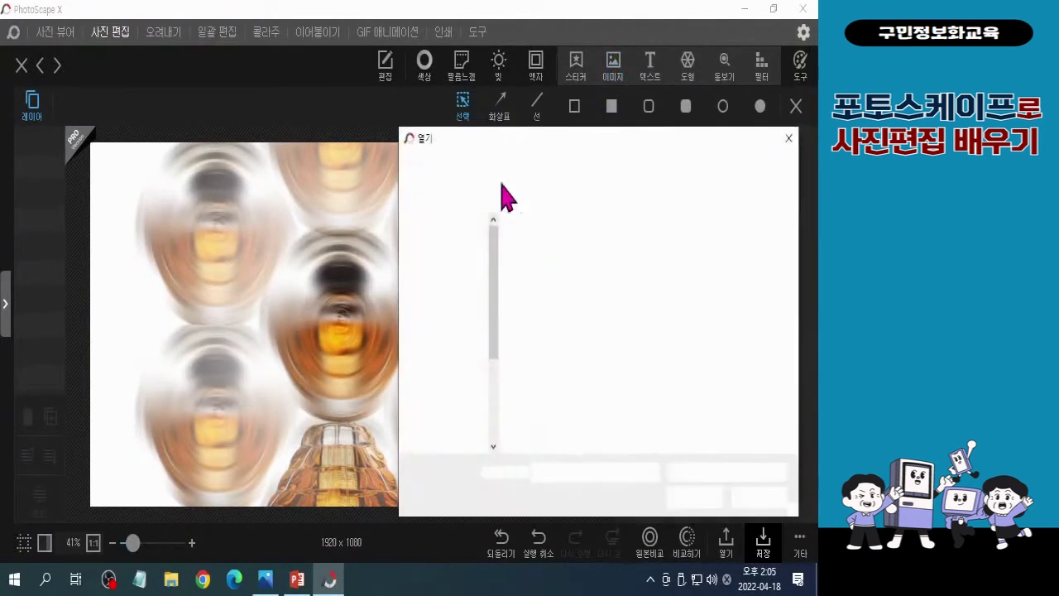
pyautogui.click(687, 261)
pyautogui.click(694, 498)
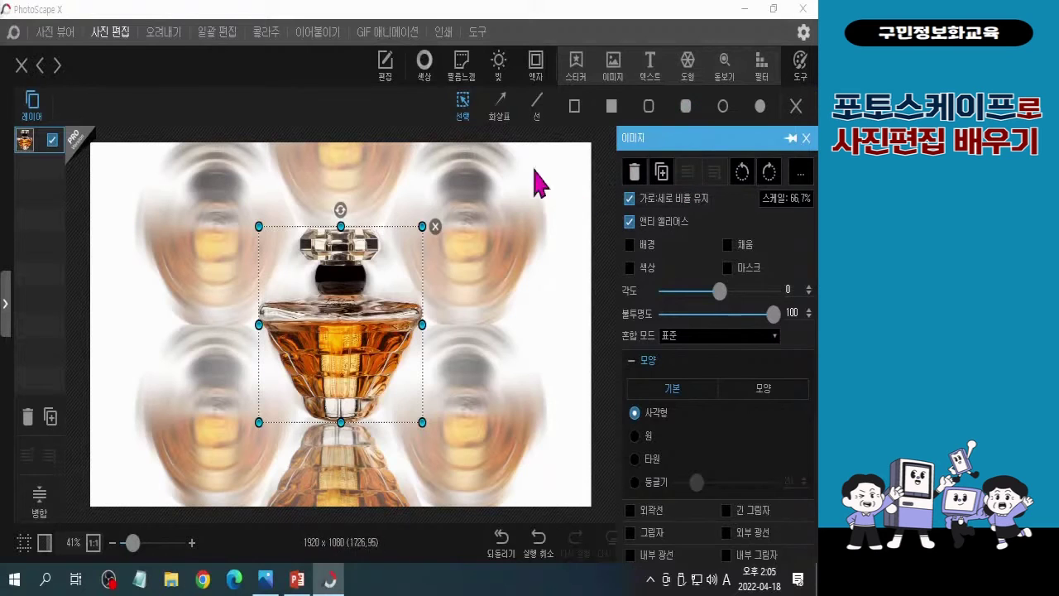
# Add bokeh light effect 006 to the perfume image and apply it with the default settings.
pyautogui.click(499, 67)
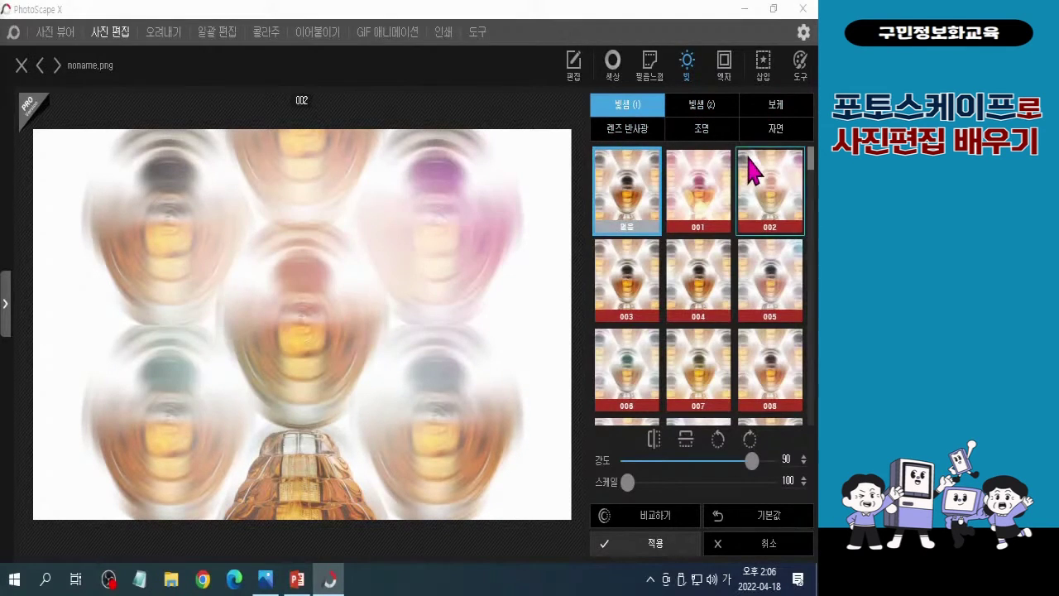
pyautogui.click(776, 106)
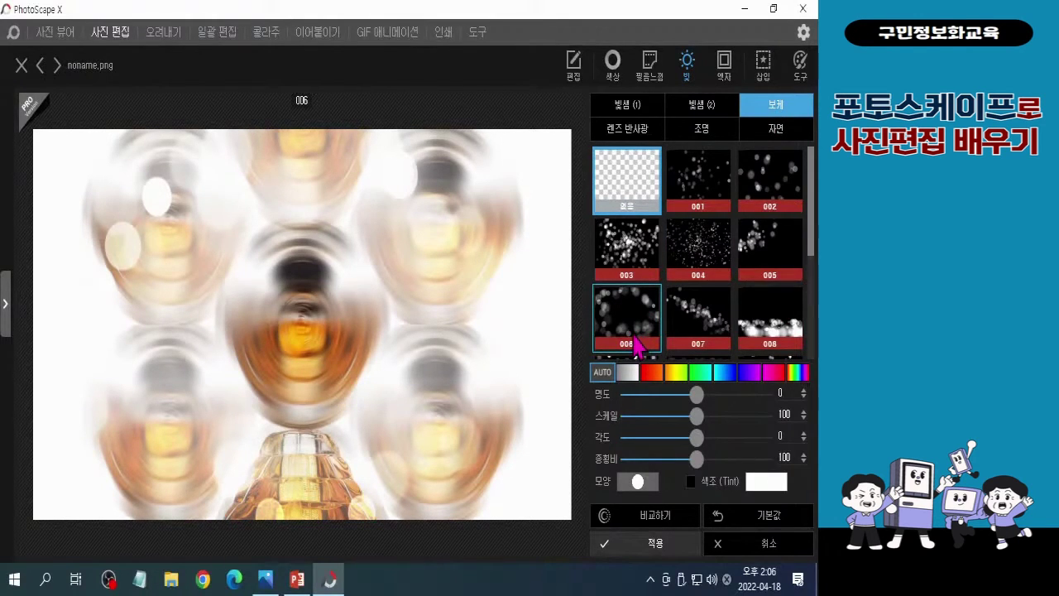
pyautogui.click(636, 346)
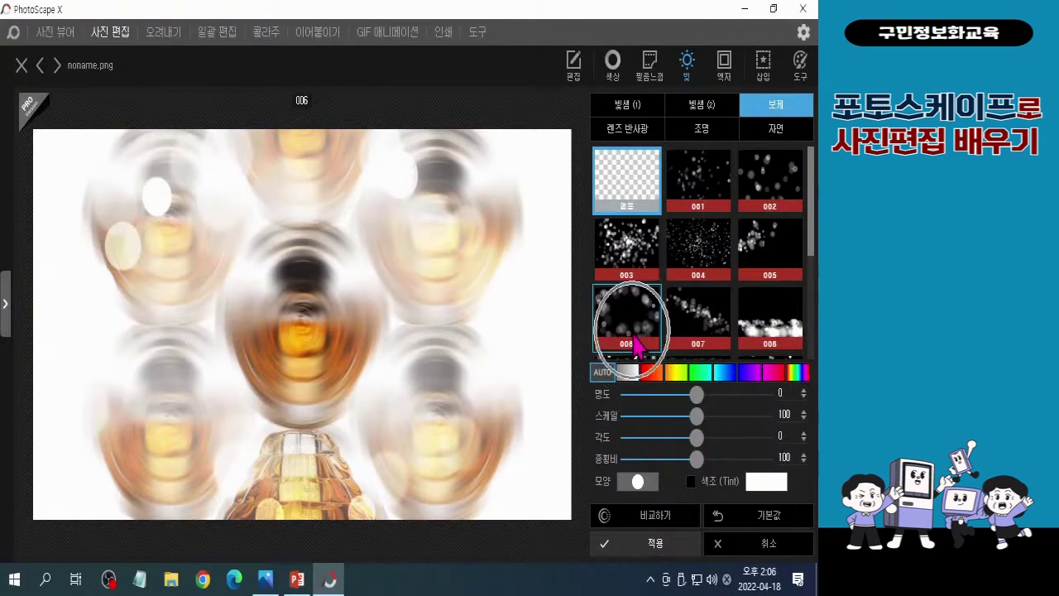
pyautogui.click(651, 553)
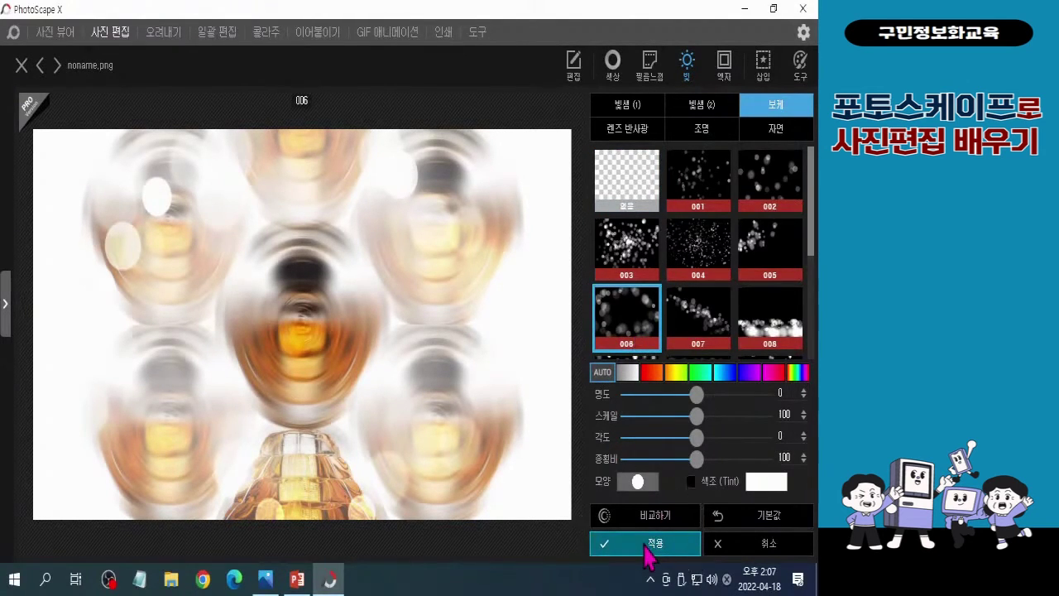
pyautogui.click(651, 551)
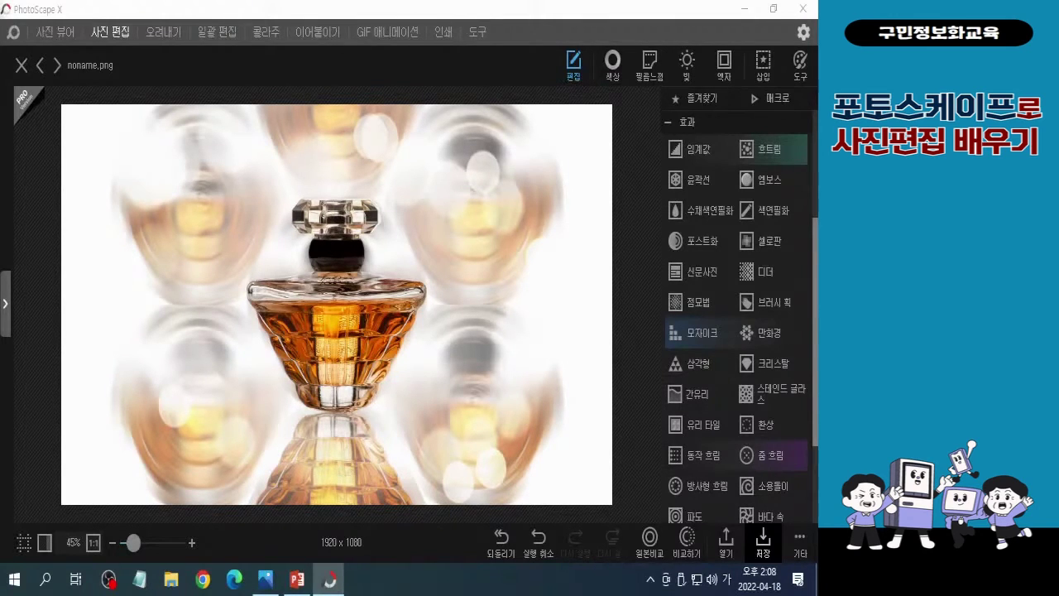
# Insert a new default text object over the central perfume bottle.
pyautogui.click(764, 70)
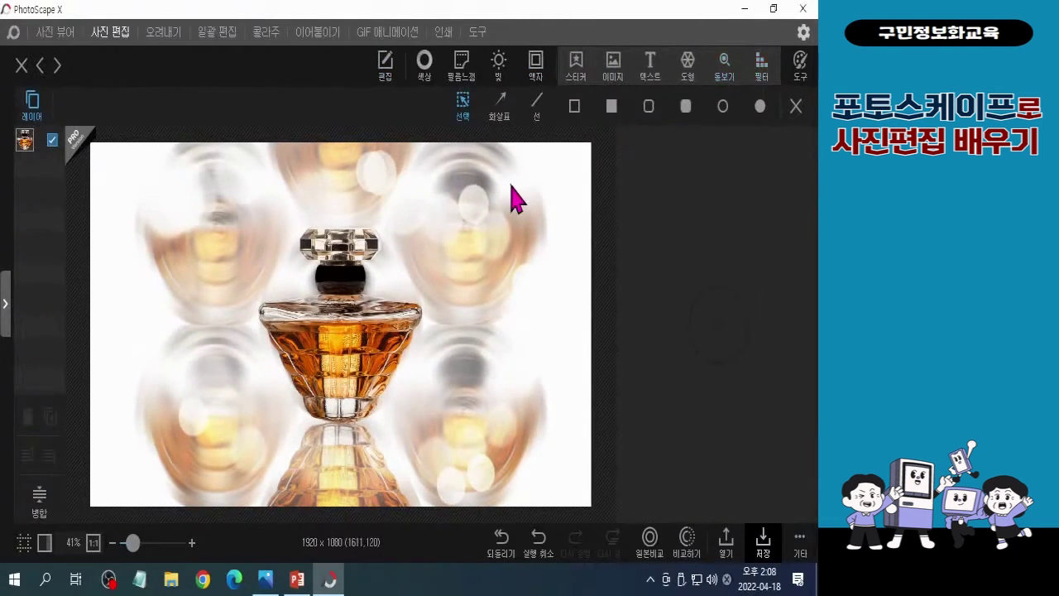
pyautogui.click(654, 80)
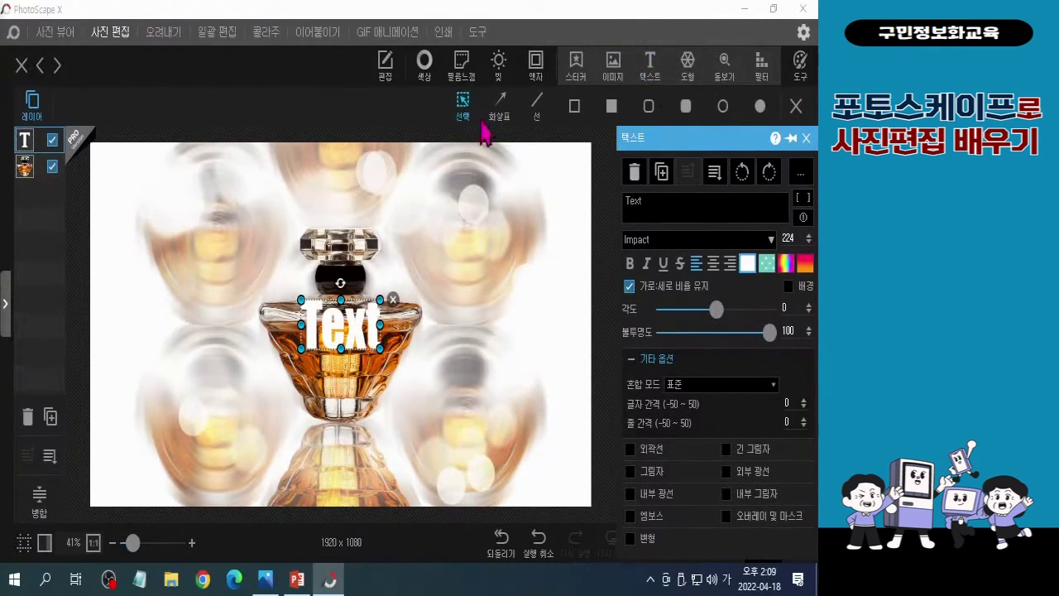
# Set up the Line tool with a solid orange colour and a thickness of 100.
pyautogui.click(535, 104)
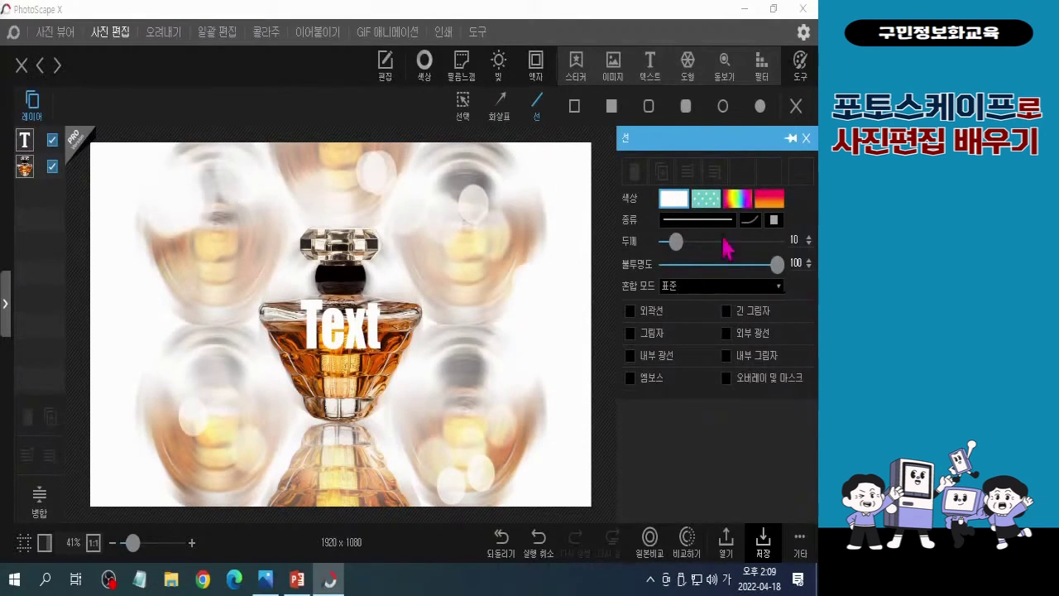
pyautogui.click(681, 207)
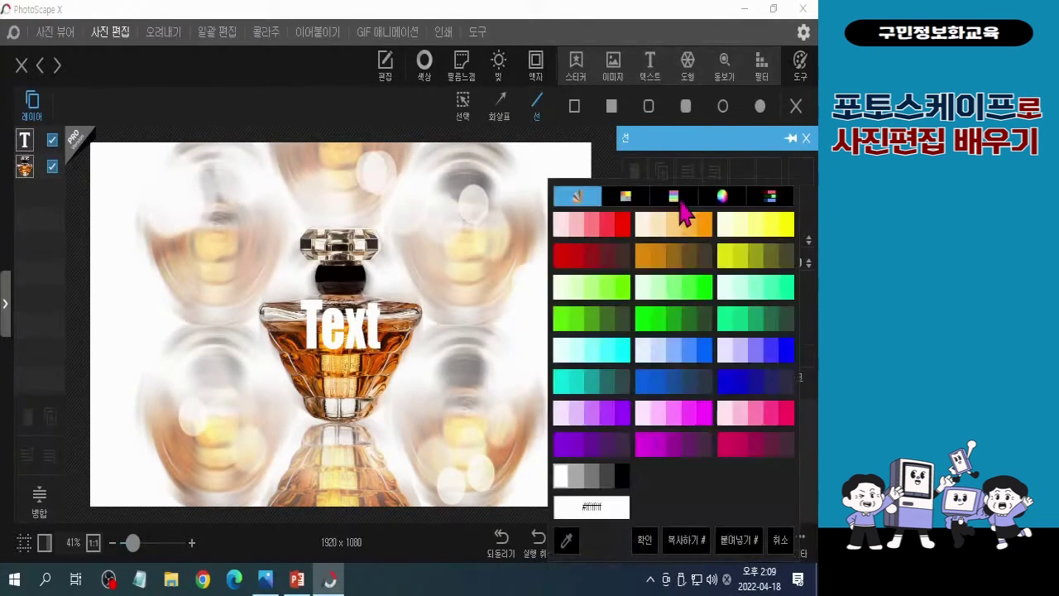
pyautogui.click(682, 217)
pyautogui.click(626, 196)
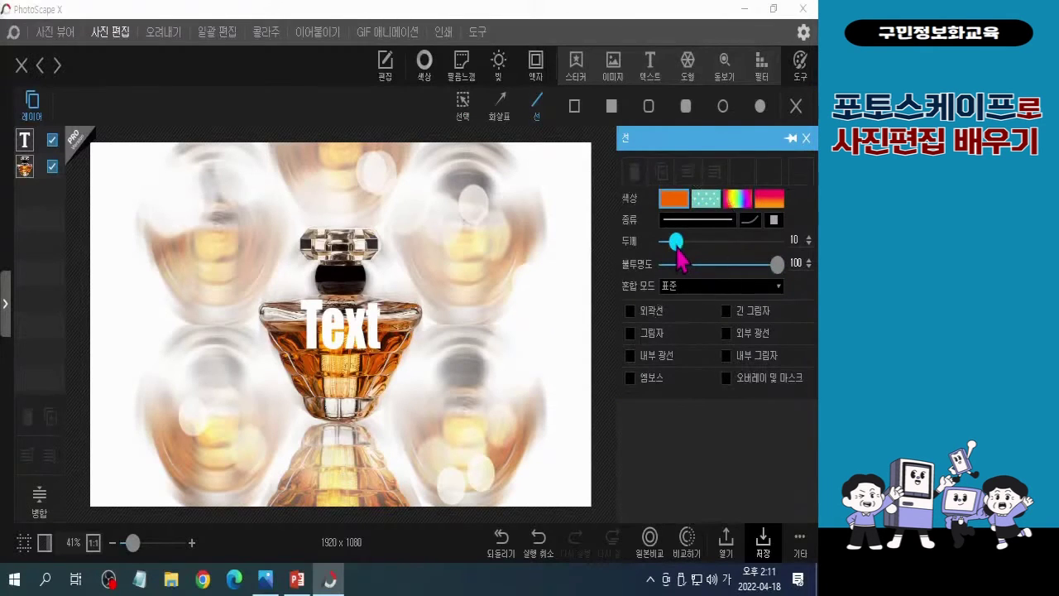
pyautogui.moveTo(677, 250); pyautogui.dragTo(788, 259)
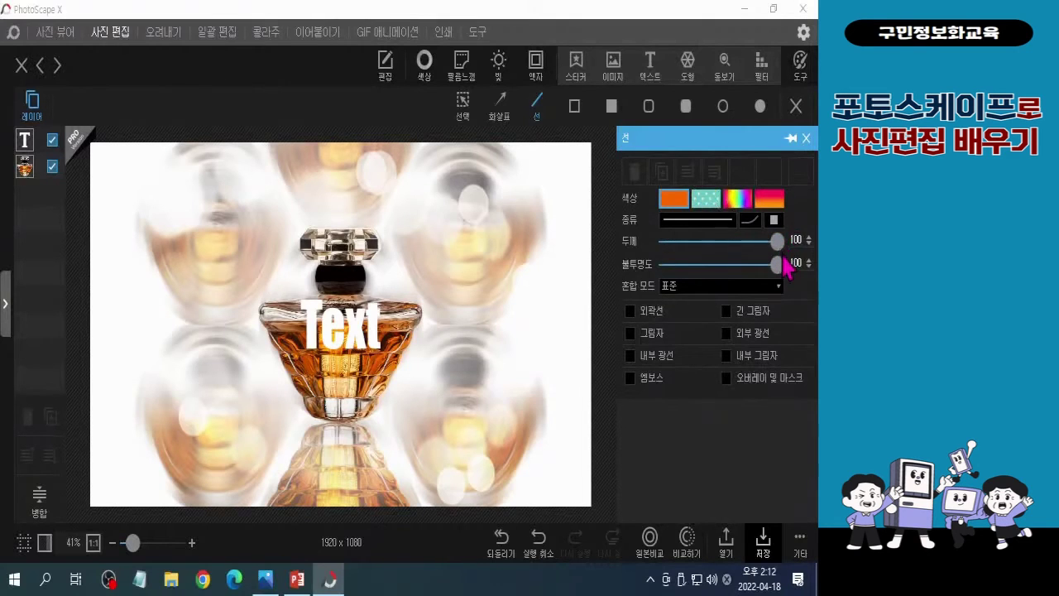
pyautogui.click(782, 248)
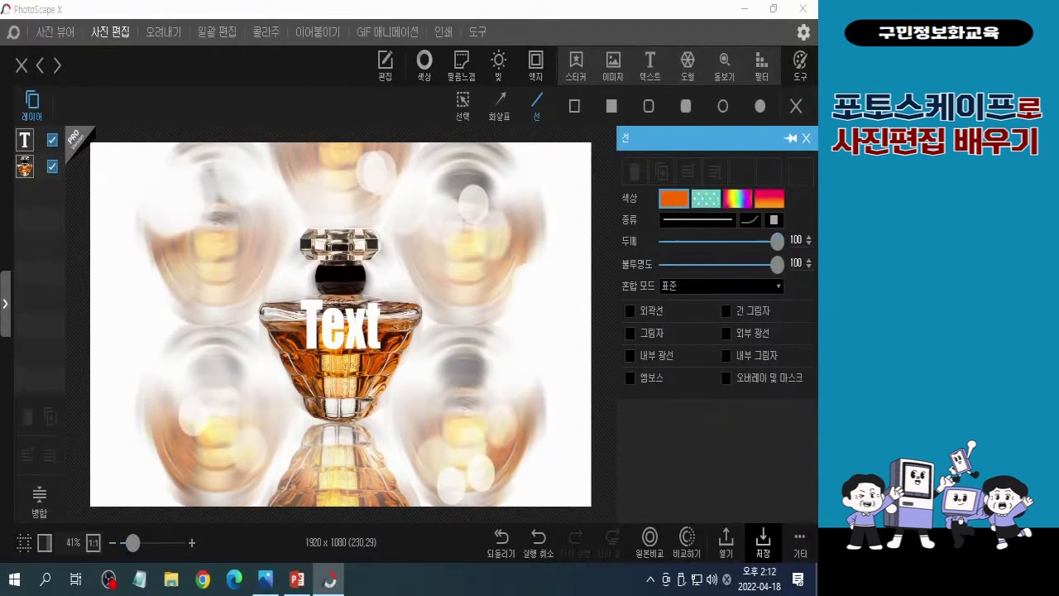
# Try a single-bend curved line across the lower part of the canvas, arching its middle upward, and delete it.
pyautogui.click(697, 219)
pyautogui.click(750, 219)
pyautogui.press('ctrl')
pyautogui.press('ctrl')
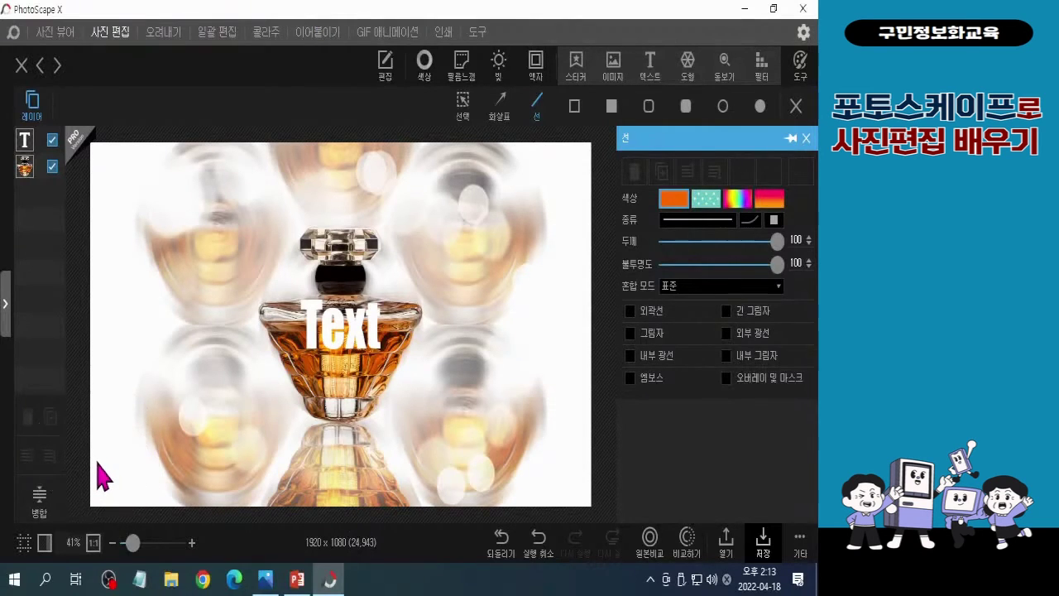
pyautogui.moveTo(98, 463); pyautogui.dragTo(587, 461)
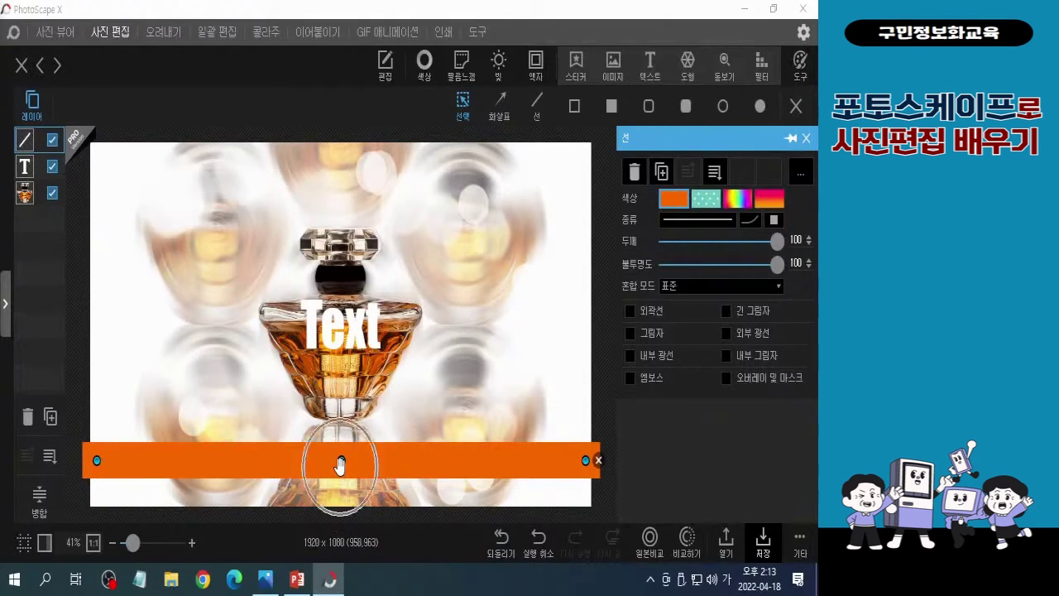
pyautogui.moveTo(342, 460); pyautogui.dragTo(364, 442)
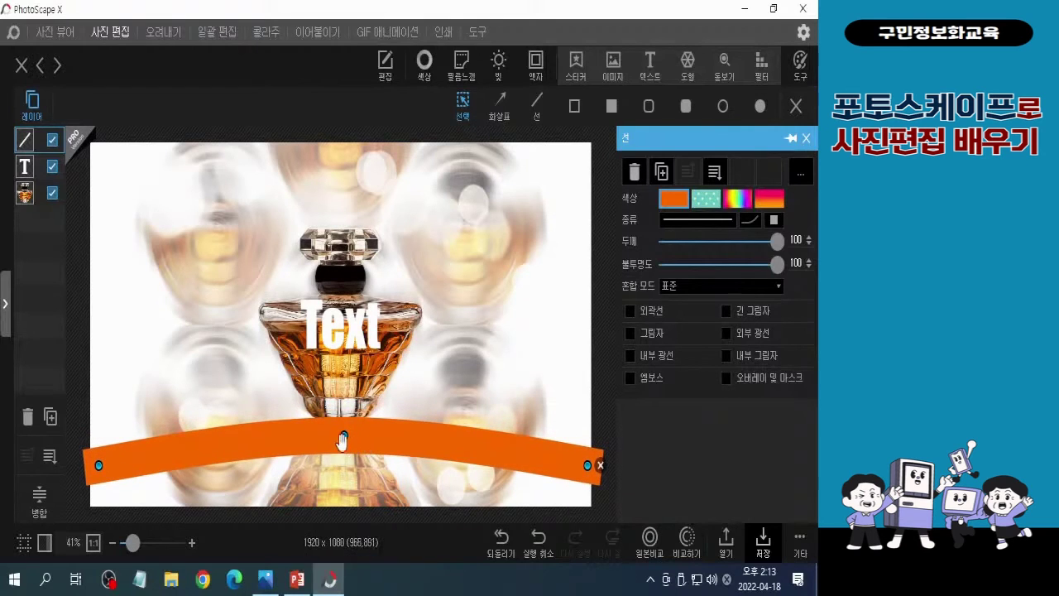
pyautogui.press('ctrl')
pyautogui.press('ctrl')
pyautogui.press('ctrl')
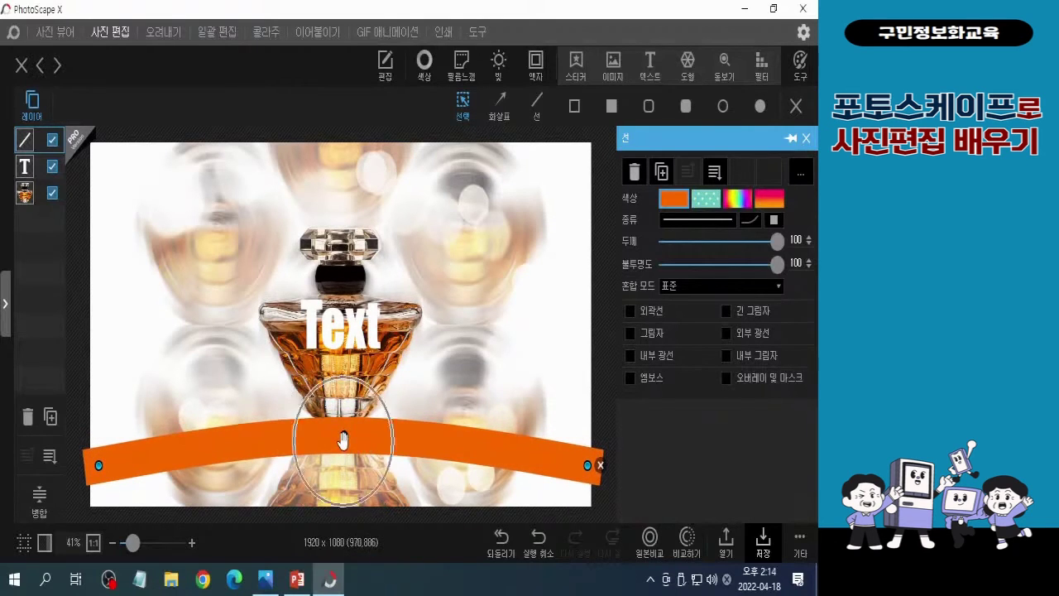
pyautogui.press('Delete')
# Draw a two-bend curved line across the canvas's lower part and shape it into a wave, rising first and dipping after the centre.
pyautogui.moveTo(76, 452); pyautogui.dragTo(591, 452)
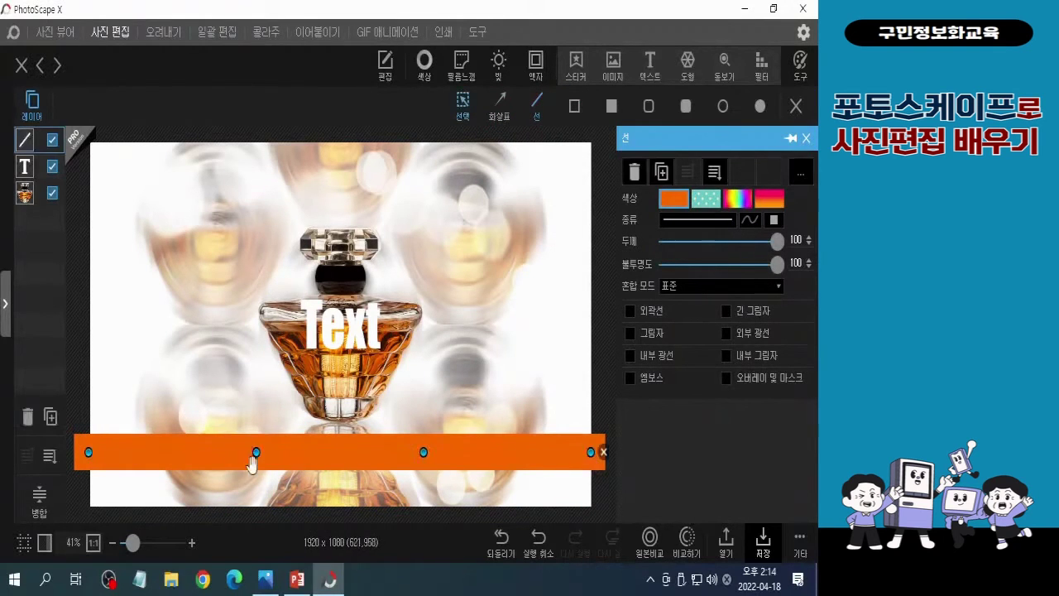
pyautogui.moveTo(256, 452); pyautogui.dragTo(256, 423)
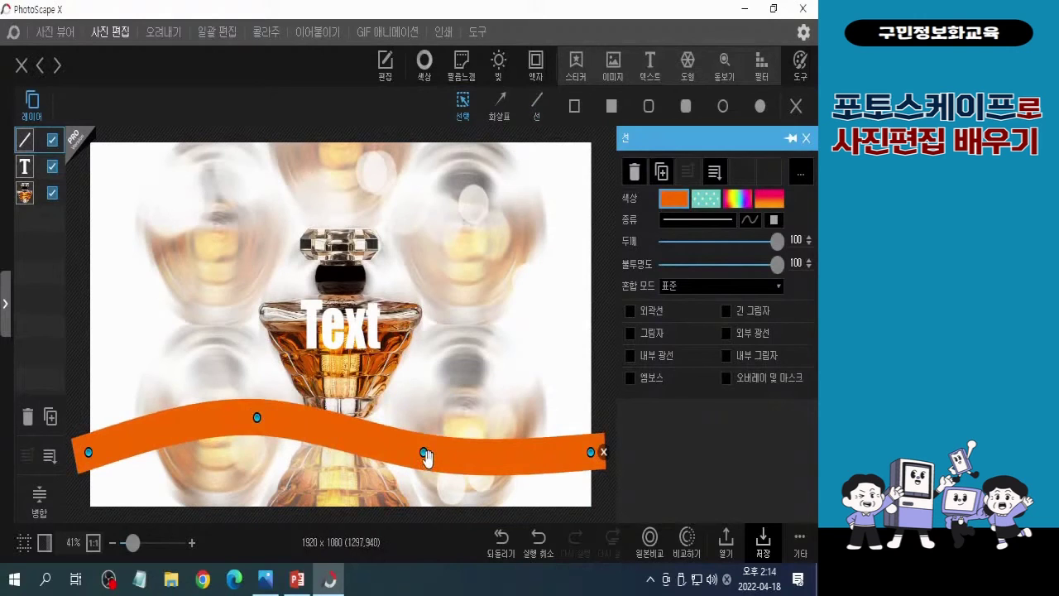
pyautogui.moveTo(425, 453)
pyautogui.mouseDown()
pyautogui.moveTo(438, 464)
pyautogui.moveTo(409, 452)
pyautogui.moveTo(433, 466)
pyautogui.moveTo(422, 453)
pyautogui.mouseUp()
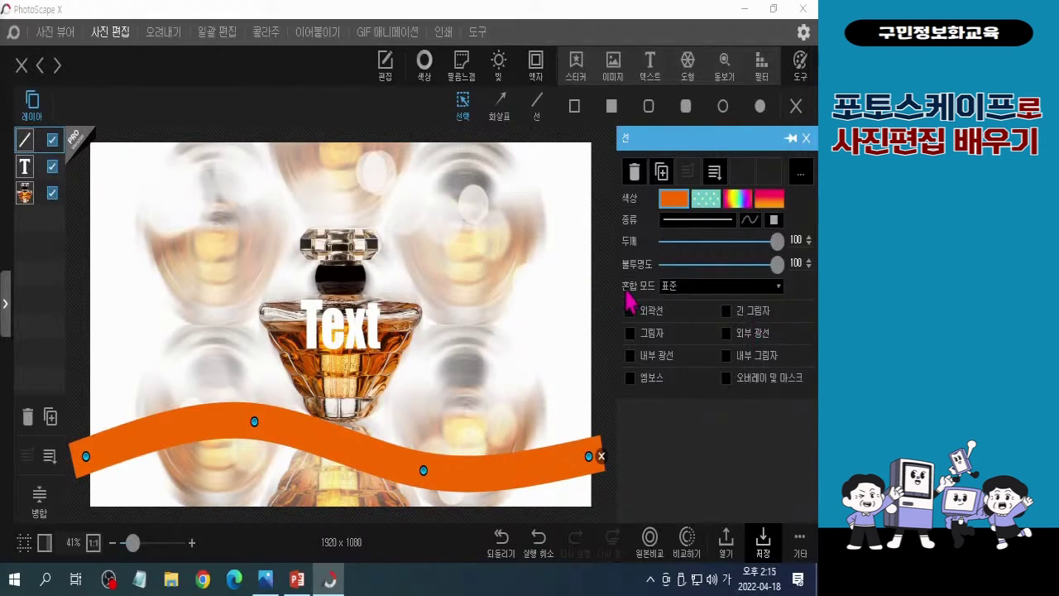
# Change the wavy orange line's blend mode to one that tints only the bottles and reflection, leaving white areas clear.
pyautogui.click(710, 303)
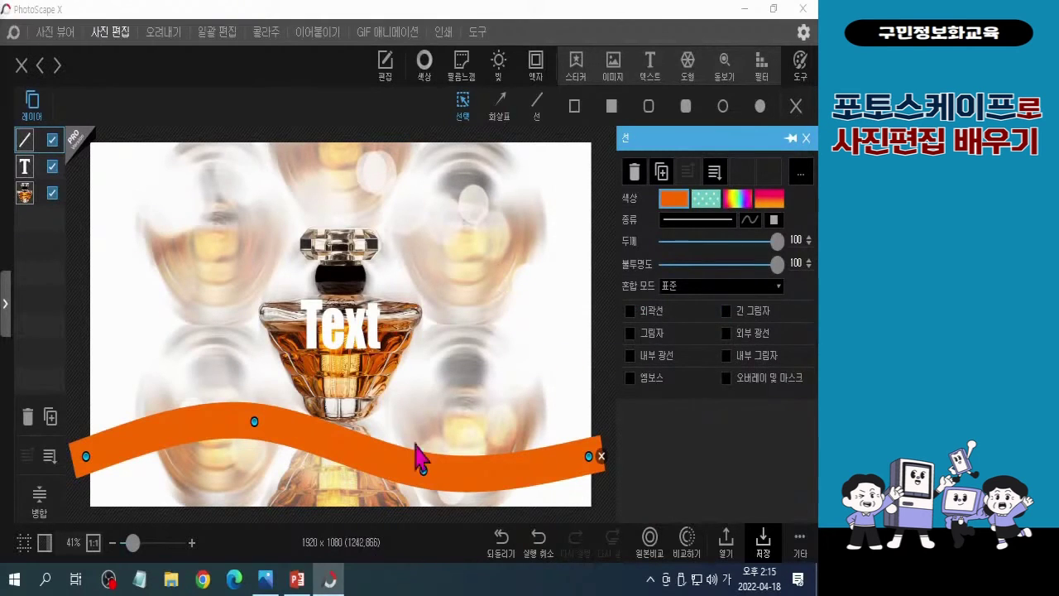
pyautogui.click(350, 448)
pyautogui.click(778, 287)
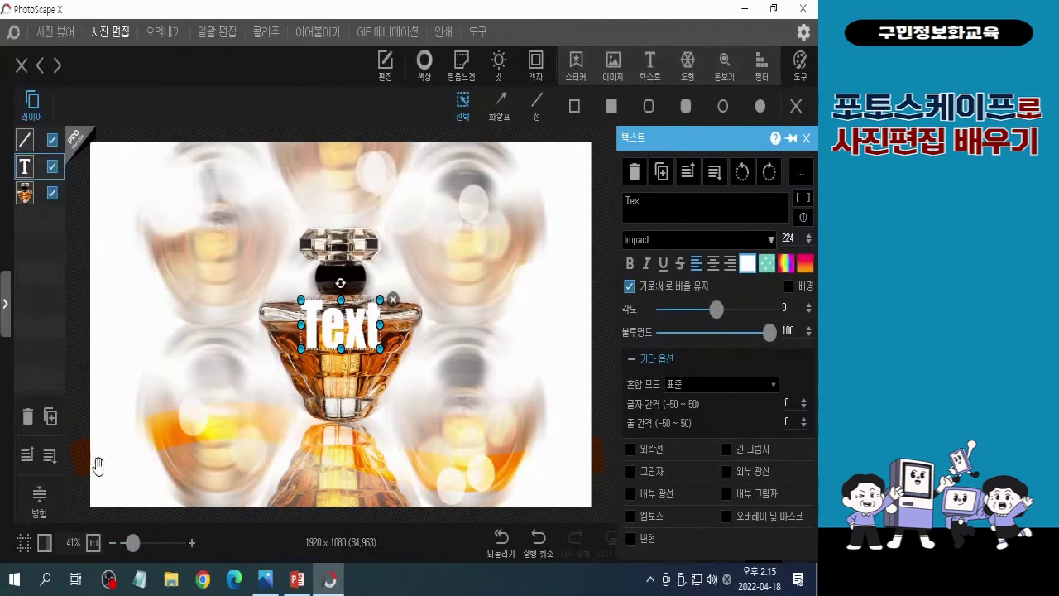
# Replace the placeholder wording of the text object with "Perfume".
pyautogui.click(667, 205)
pyautogui.press('BackSpace')
pyautogui.press('BackSpace')
pyautogui.press('BackSpace')
pyautogui.press('BackSpace')
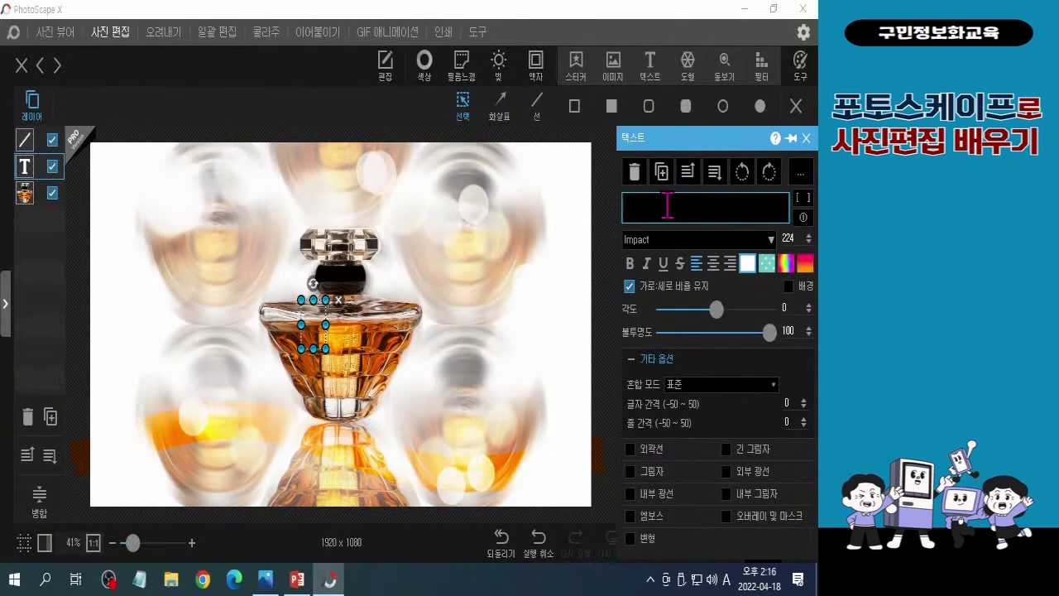
pyautogui.write('P')
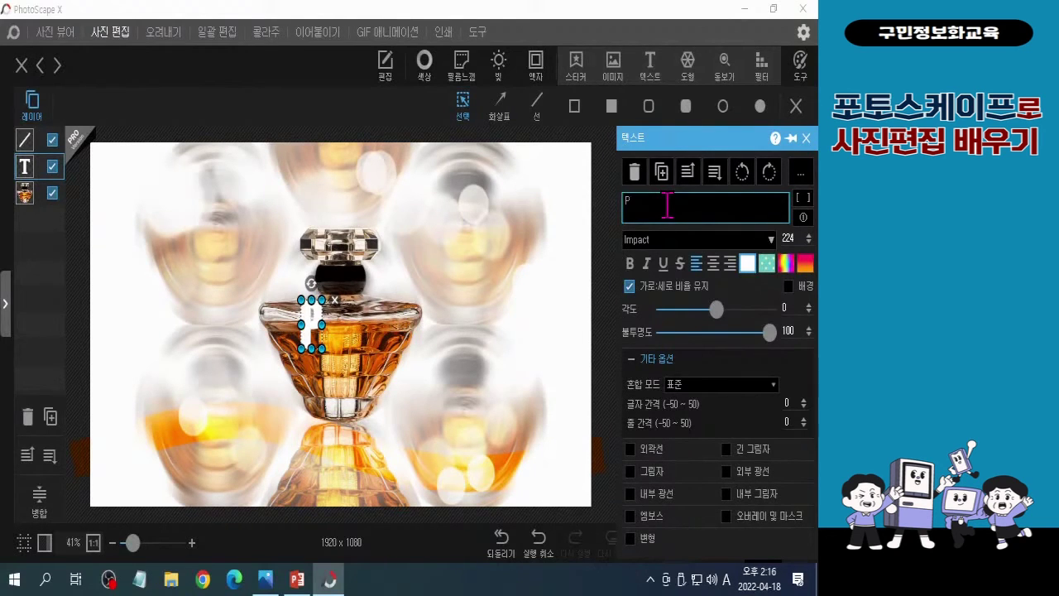
pyautogui.write('erfume')
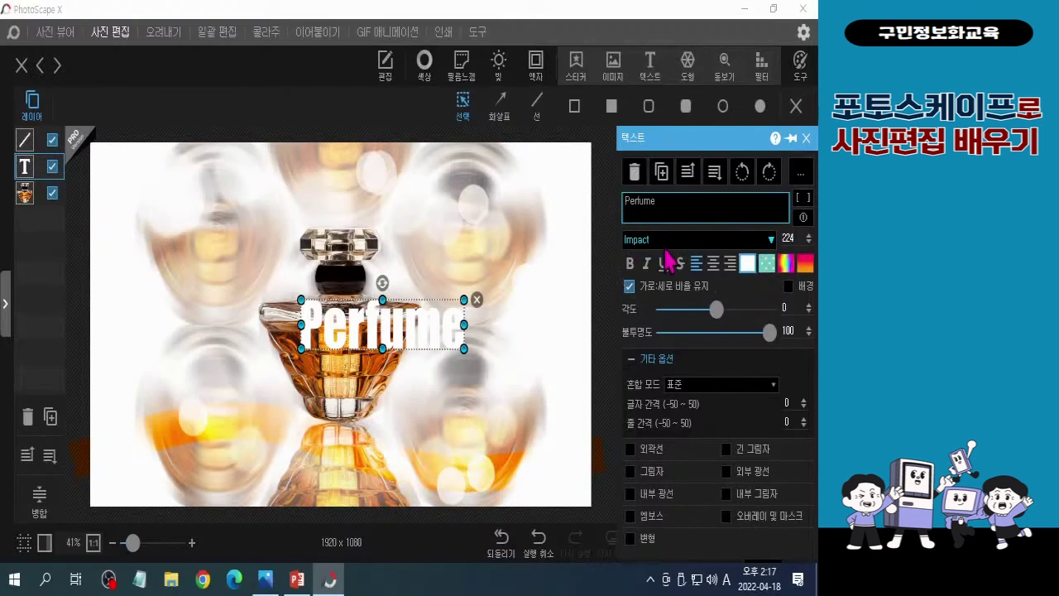
# Set the font of the "Perfume" text to Berlin Sans FB.
pyautogui.click(675, 240)
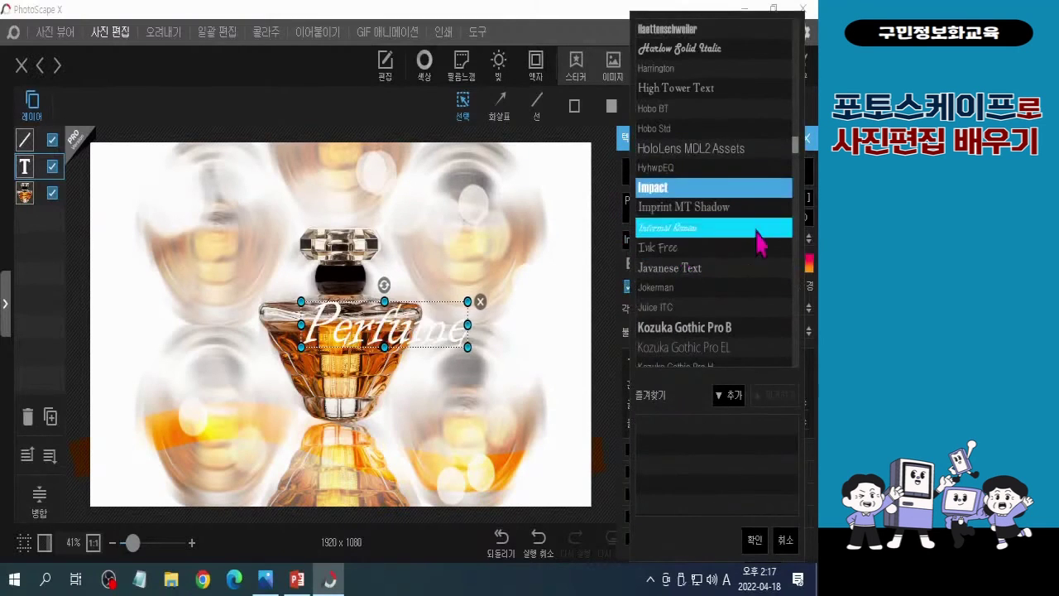
pyautogui.click(732, 4)
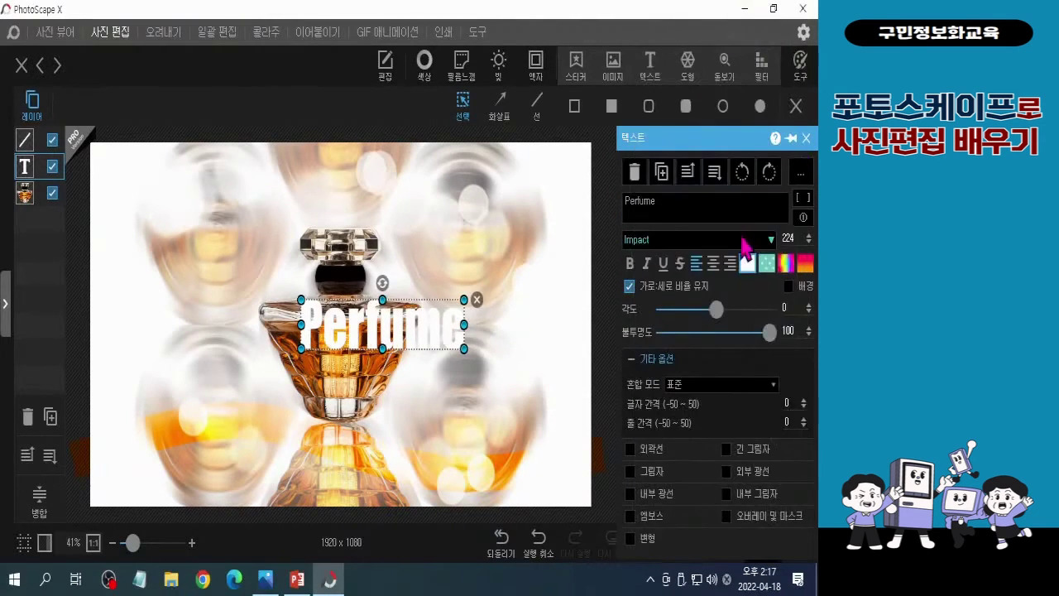
pyautogui.click(720, 240)
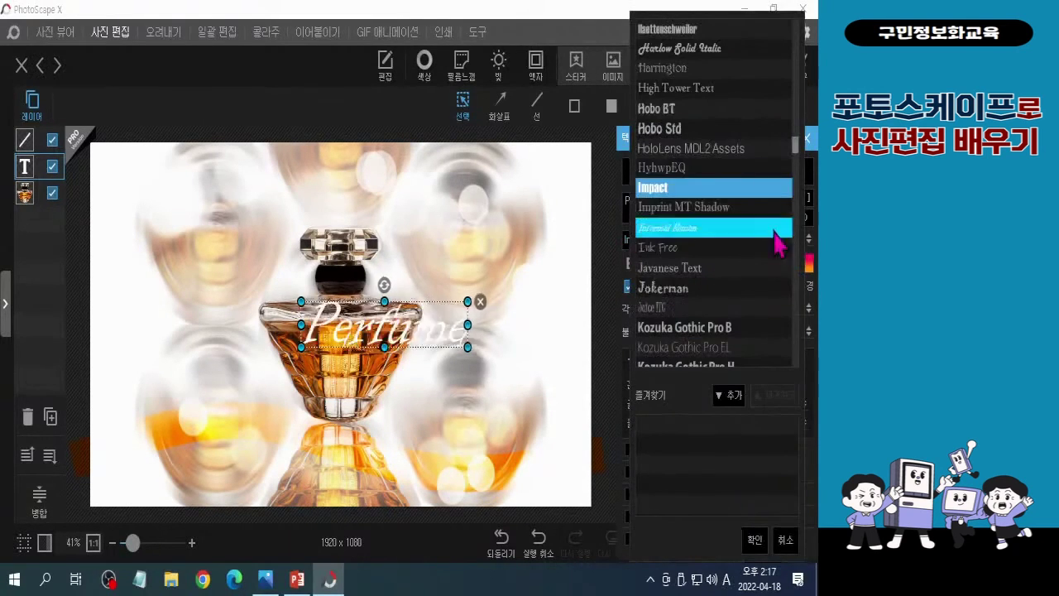
pyautogui.moveTo(797, 159)
pyautogui.mouseDown()
pyautogui.moveTo(810, 286)
pyautogui.moveTo(806, 161)
pyautogui.mouseUp()
pyautogui.click(754, 275)
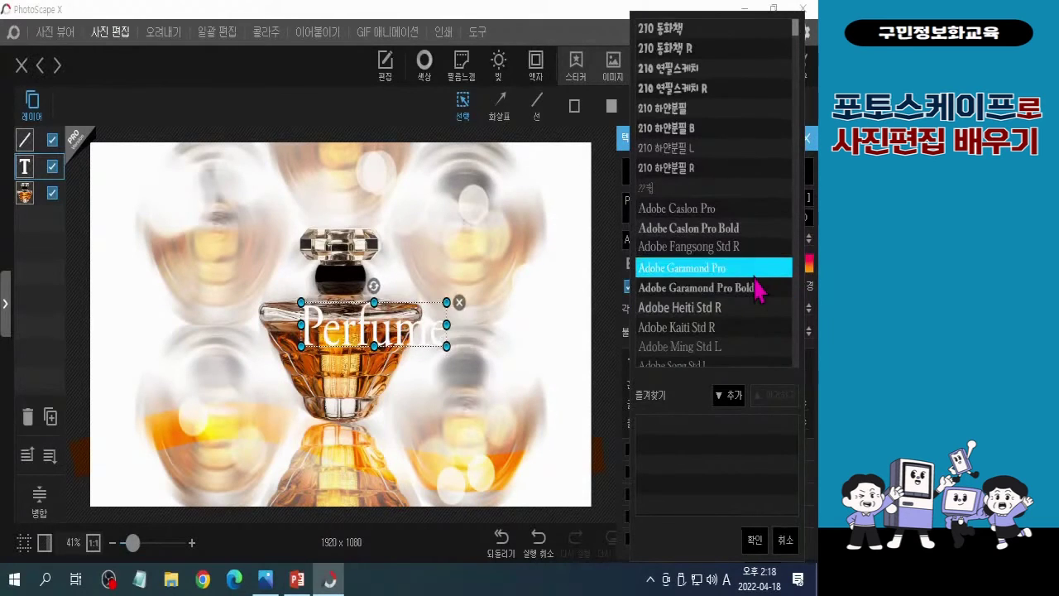
pyautogui.scroll(-3, 753, 306)
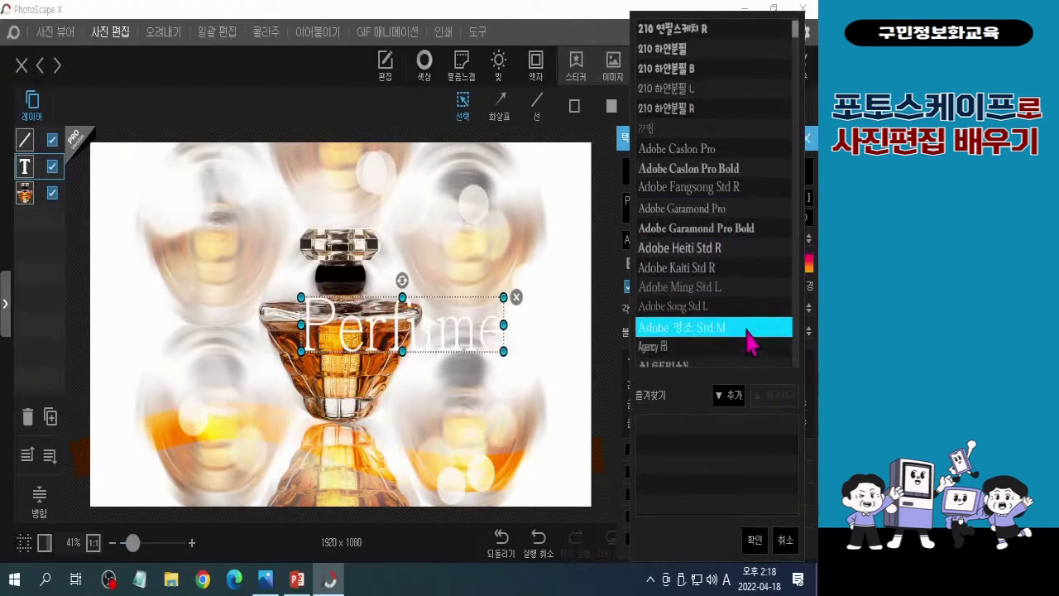
pyautogui.scroll(-14, 783, 255)
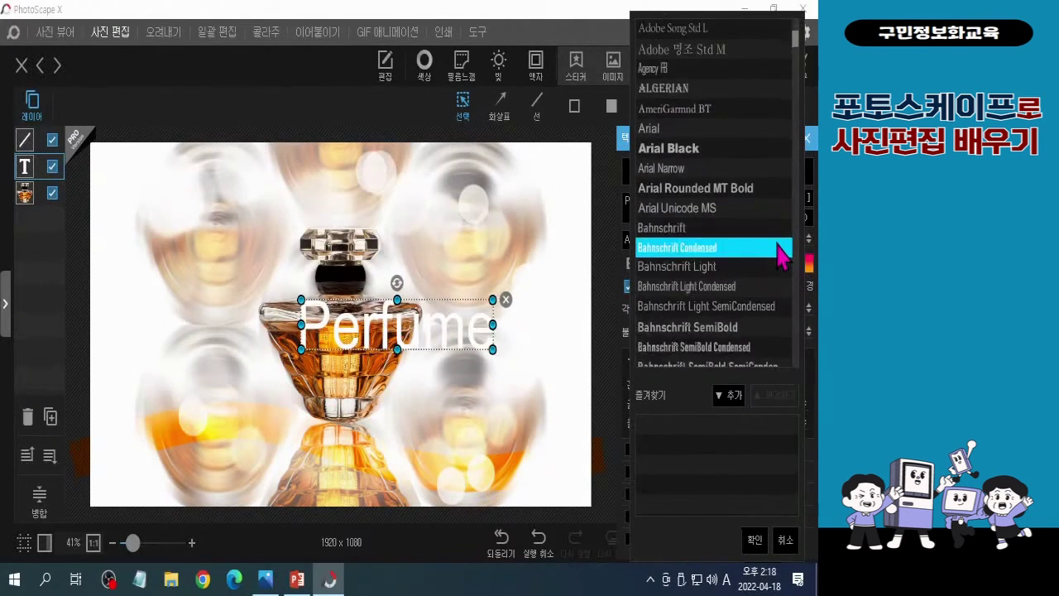
pyautogui.scroll(-11, 782, 254)
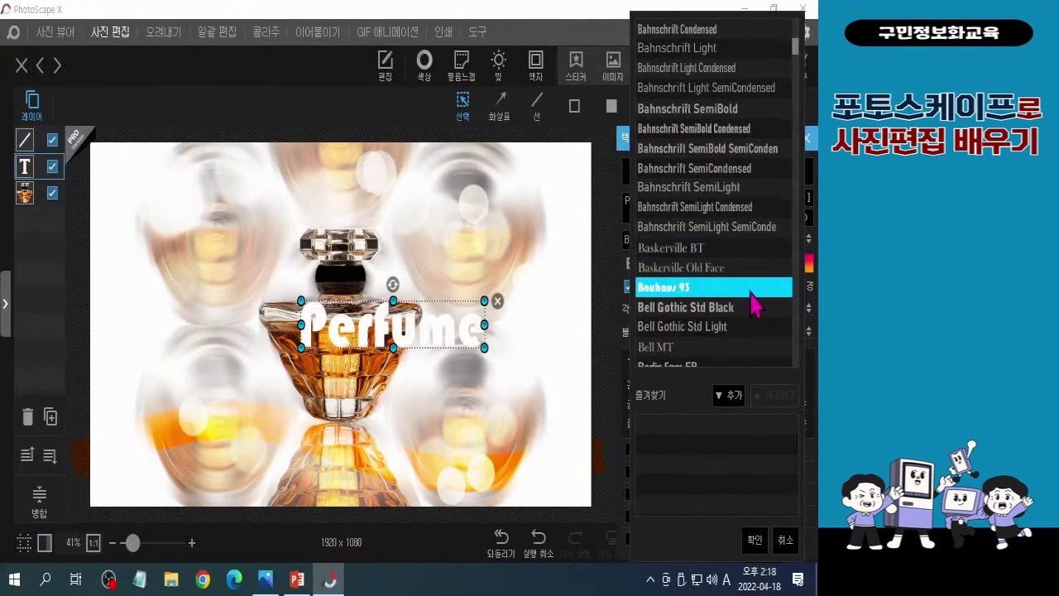
pyautogui.scroll(-10, 753, 305)
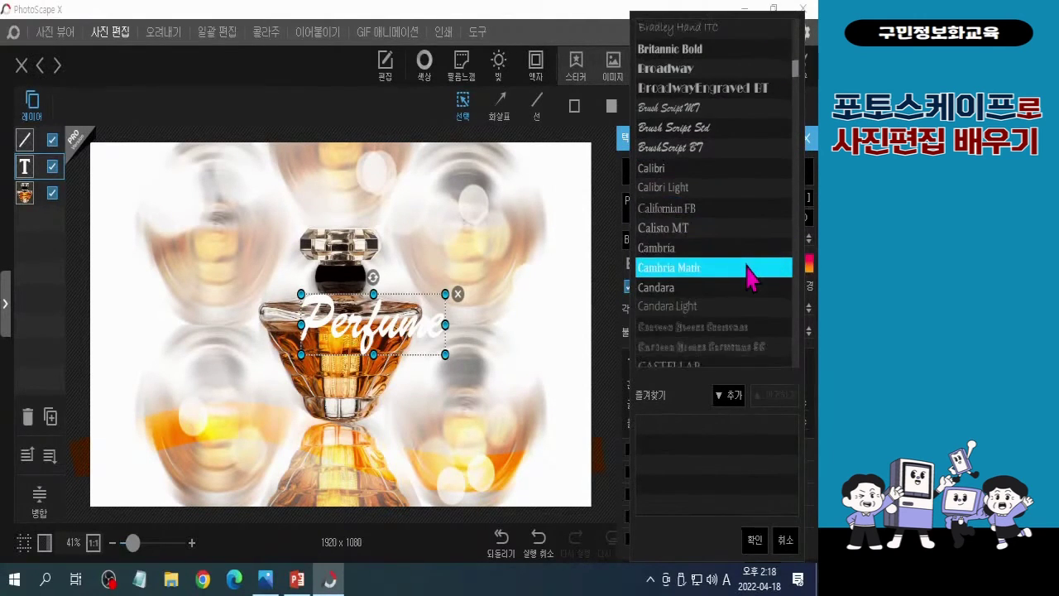
pyautogui.scroll(-4, 749, 277)
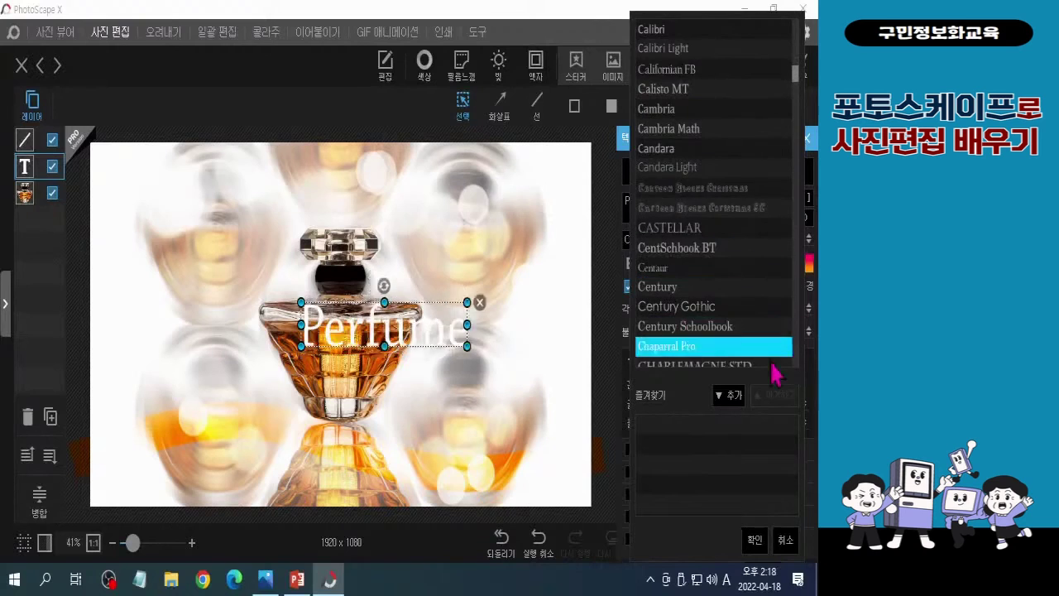
pyautogui.scroll(-9, 749, 348)
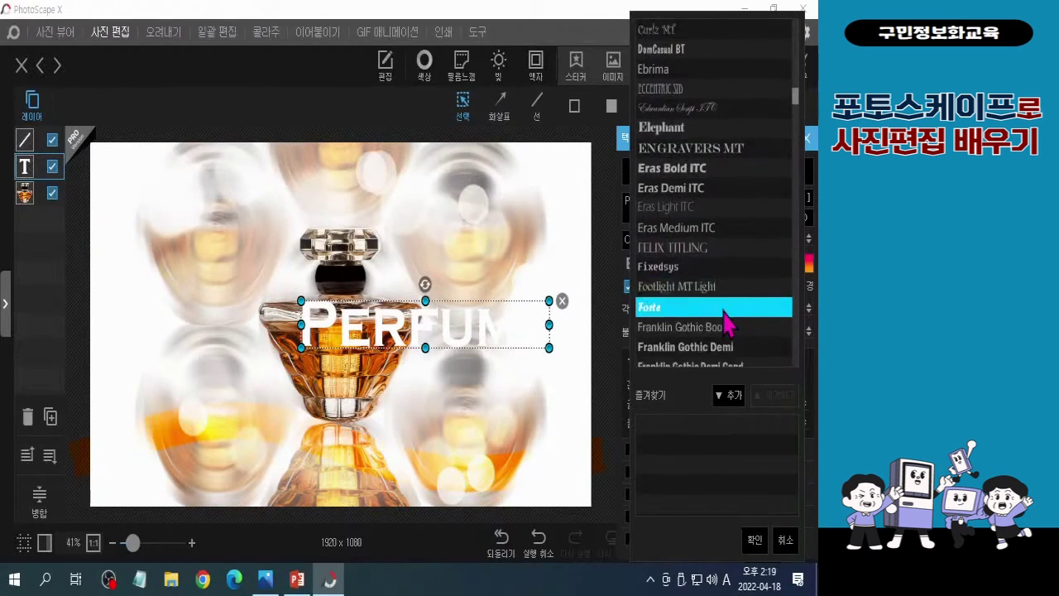
pyautogui.scroll(-1, 726, 321)
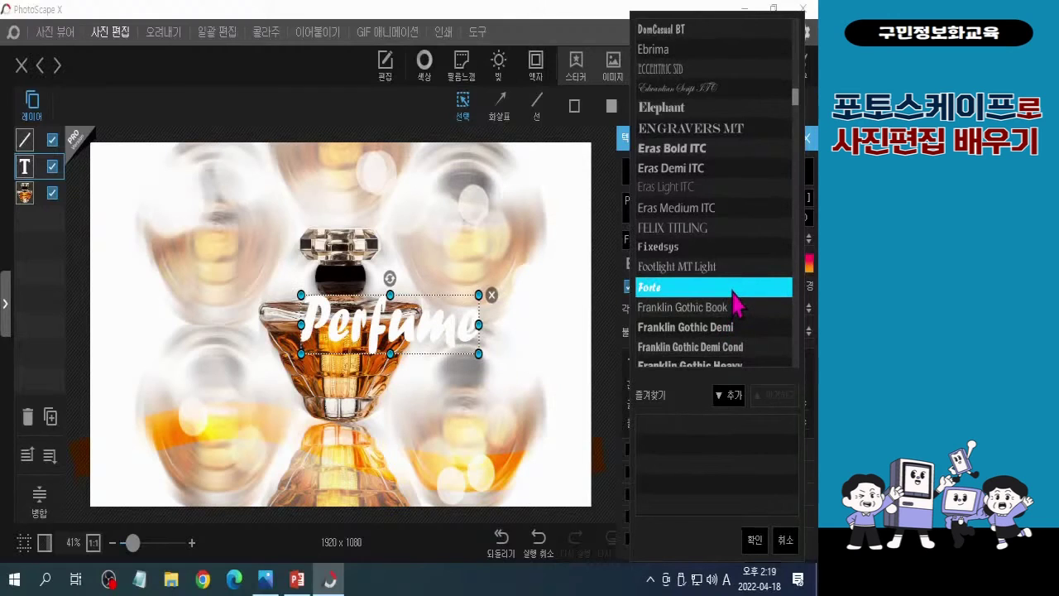
pyautogui.scroll(-7, 734, 302)
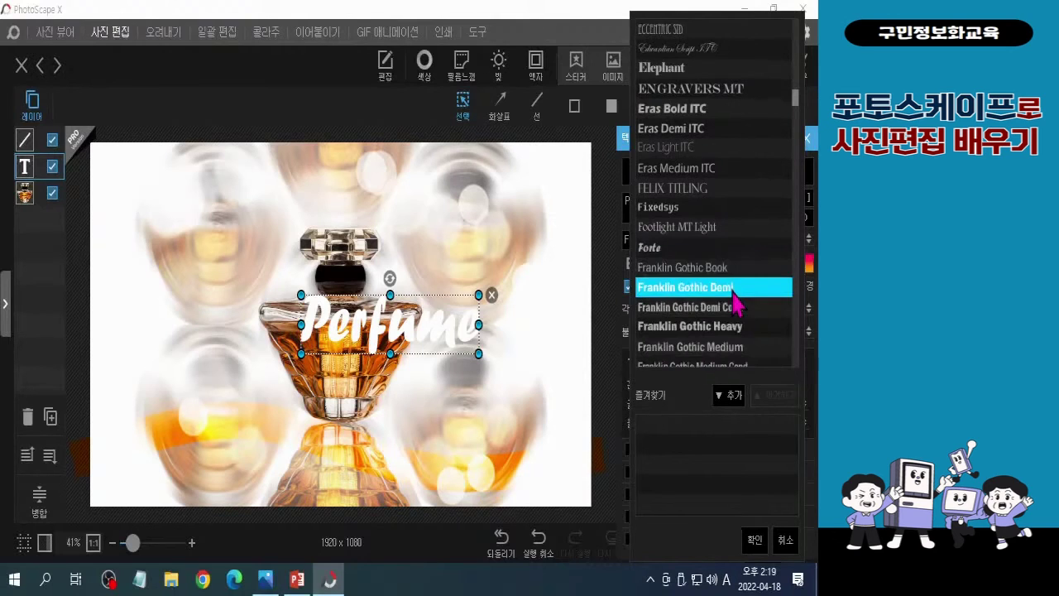
pyautogui.scroll(-5, 734, 305)
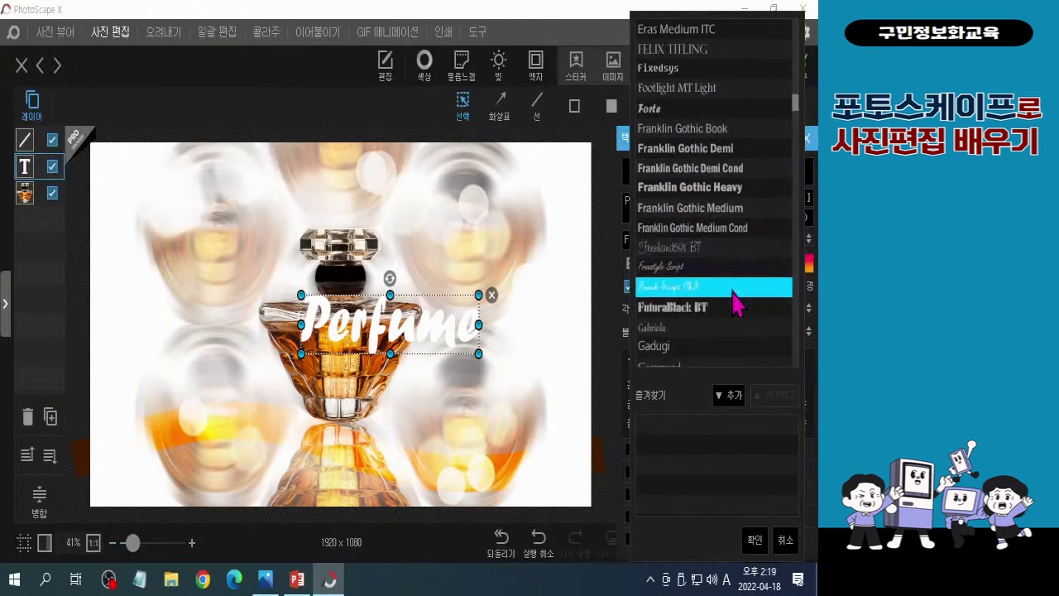
pyautogui.scroll(-7, 732, 313)
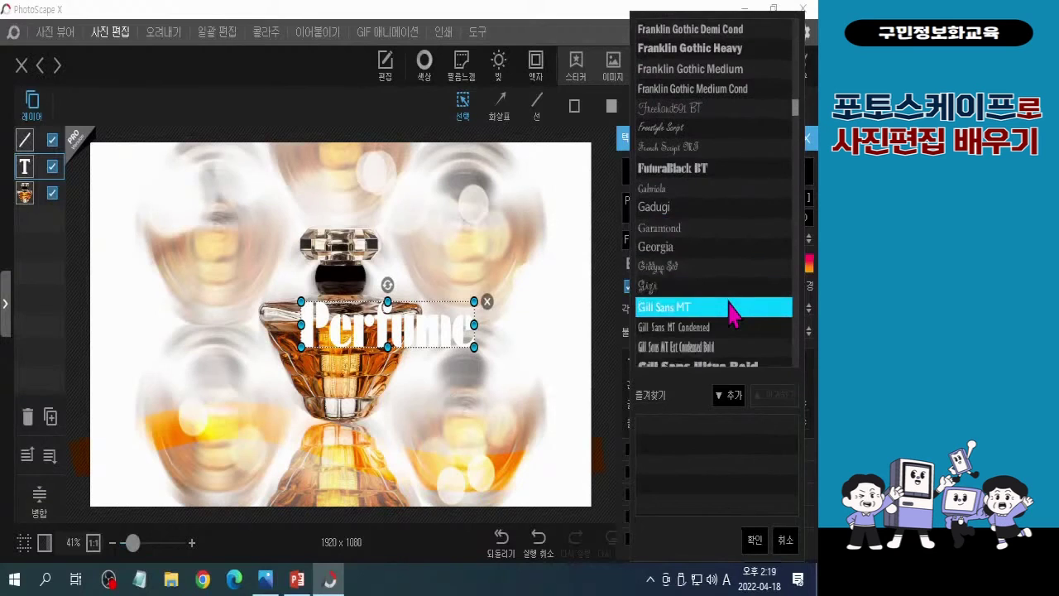
pyautogui.scroll(-2, 733, 313)
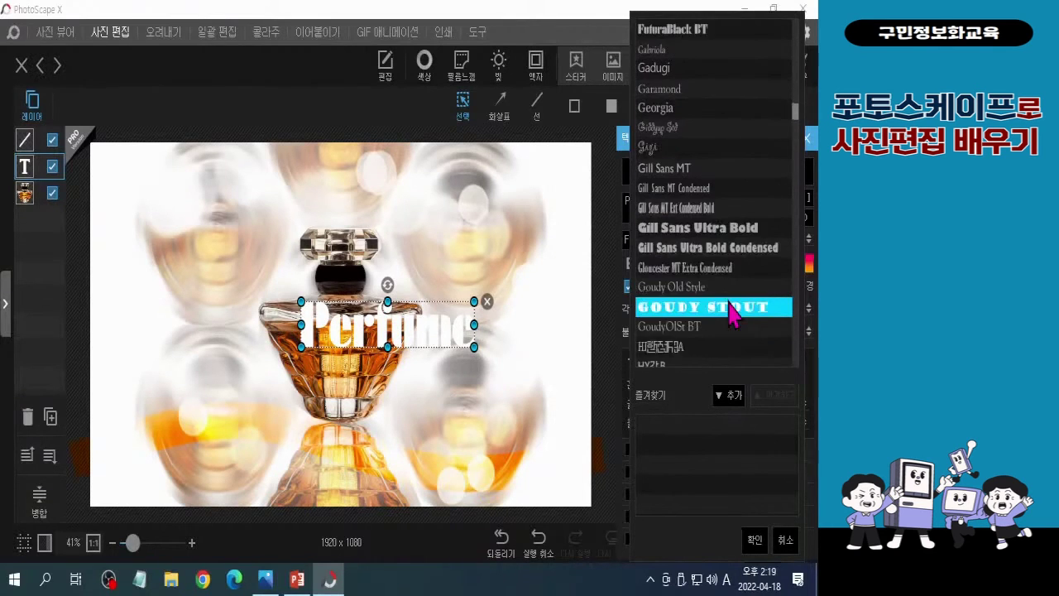
pyautogui.scroll(20, 729, 331)
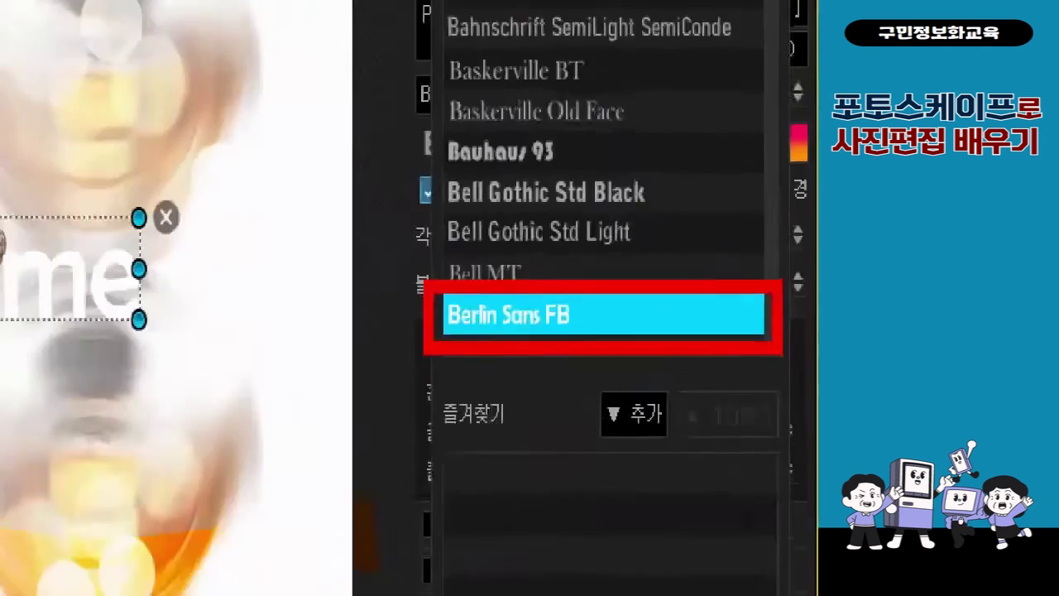
pyautogui.click(265, 252)
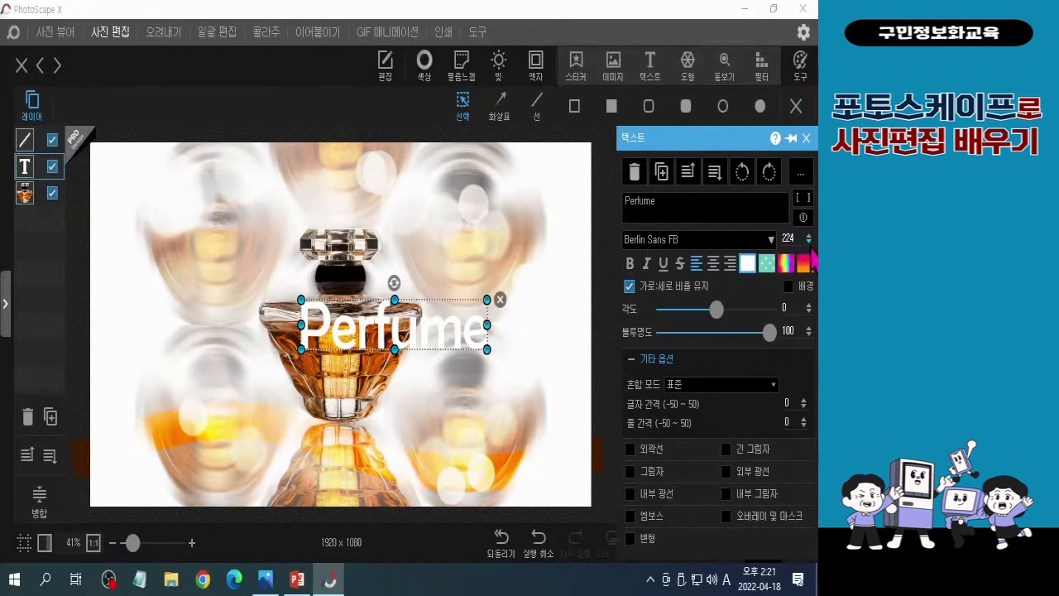
# Shrink the "Perfume" text to size 130 over the front bottle and set its fill colour to white.
pyautogui.scroll(-9, 813, 258)
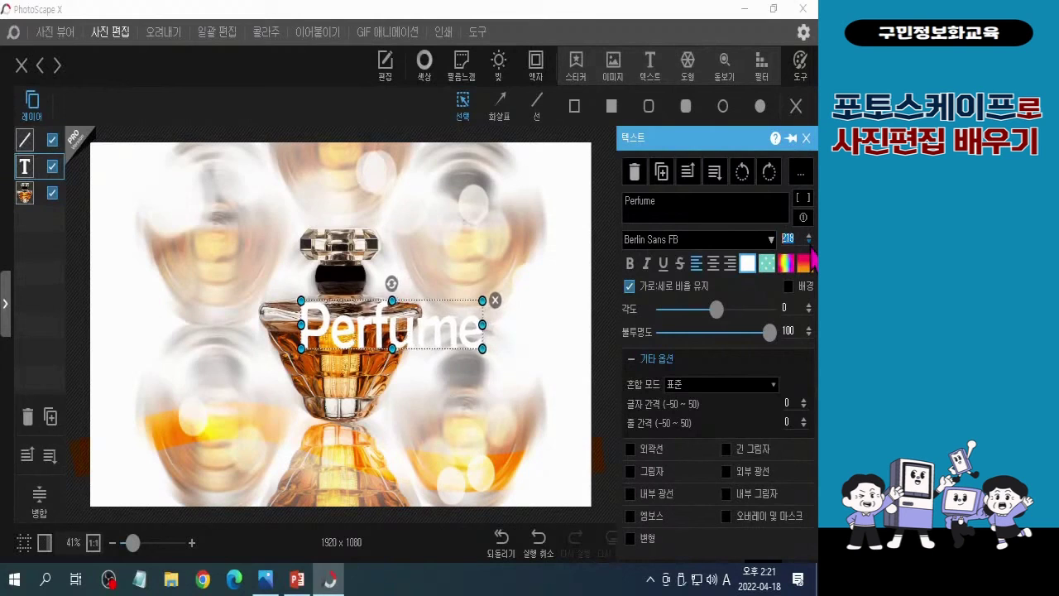
pyautogui.scroll(-3, 813, 258)
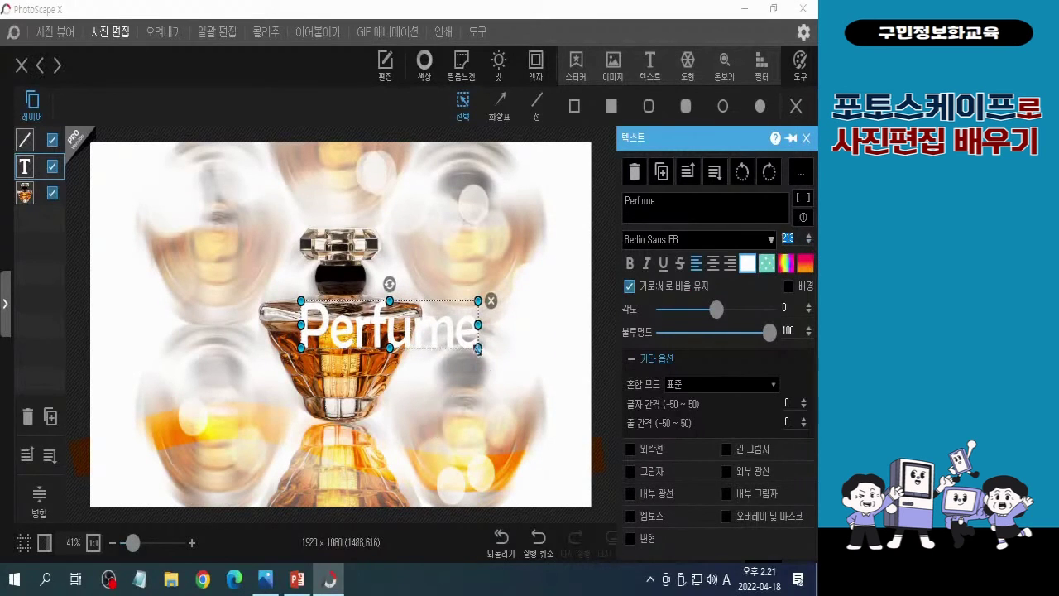
pyautogui.moveTo(478, 349); pyautogui.dragTo(366, 348)
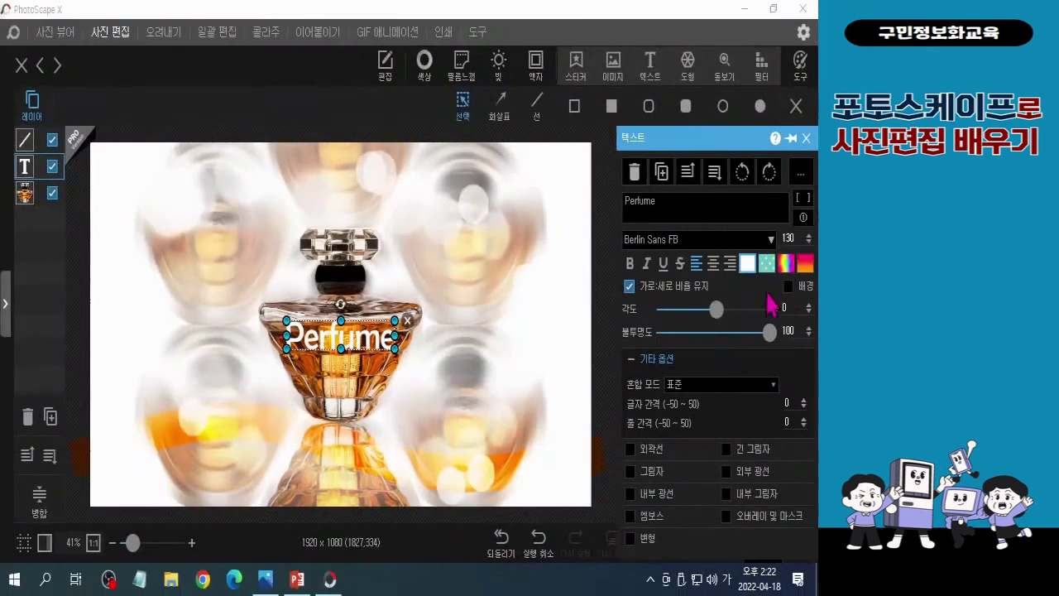
pyautogui.click(748, 266)
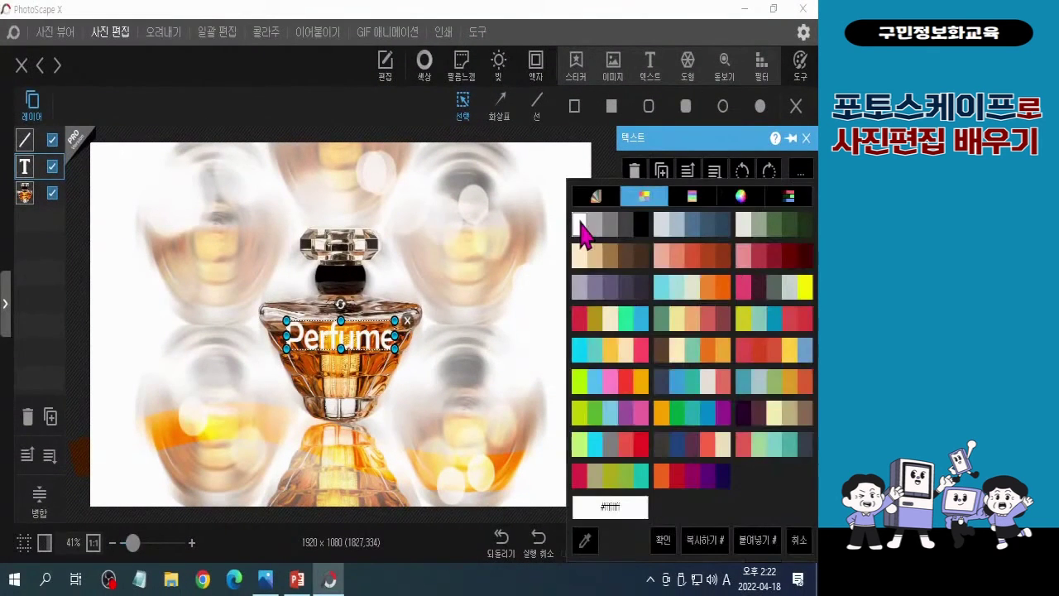
pyautogui.click(584, 232)
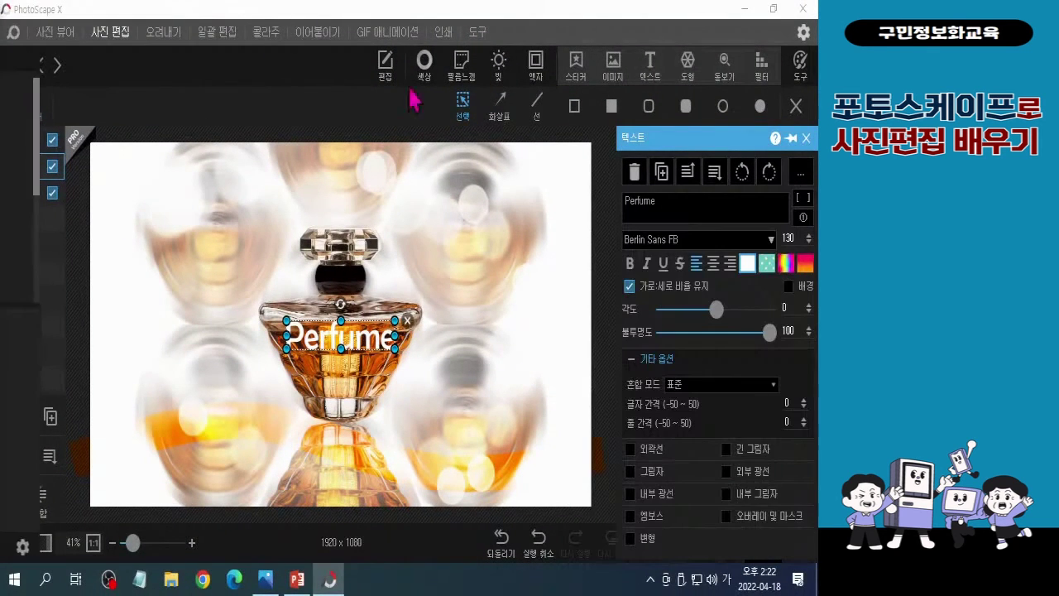
# Add an outline to the "Perfume" text in reddish orange with a thickness of 35.
pyautogui.click(632, 452)
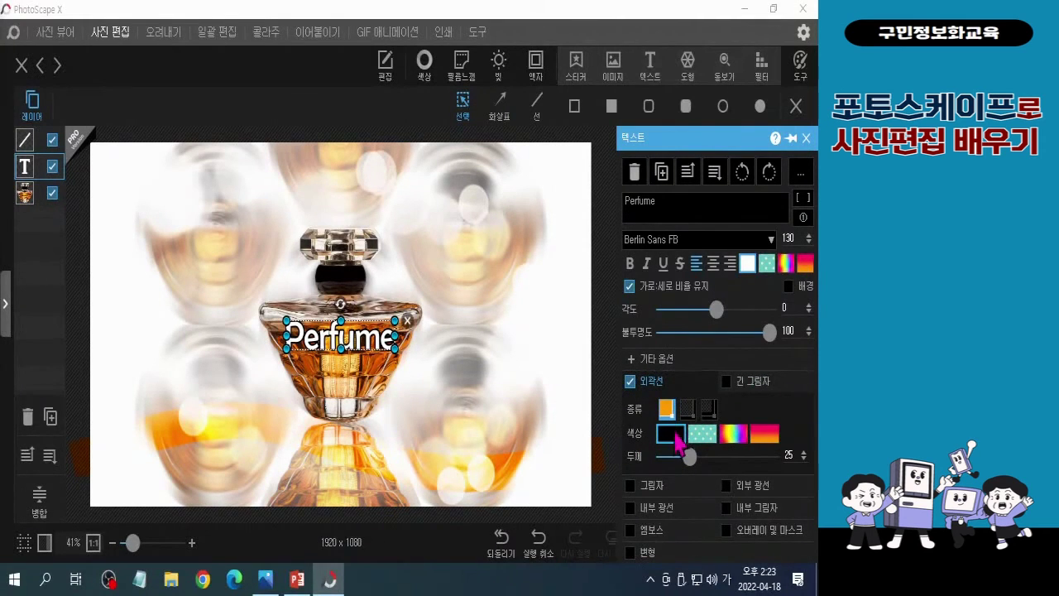
pyautogui.click(671, 432)
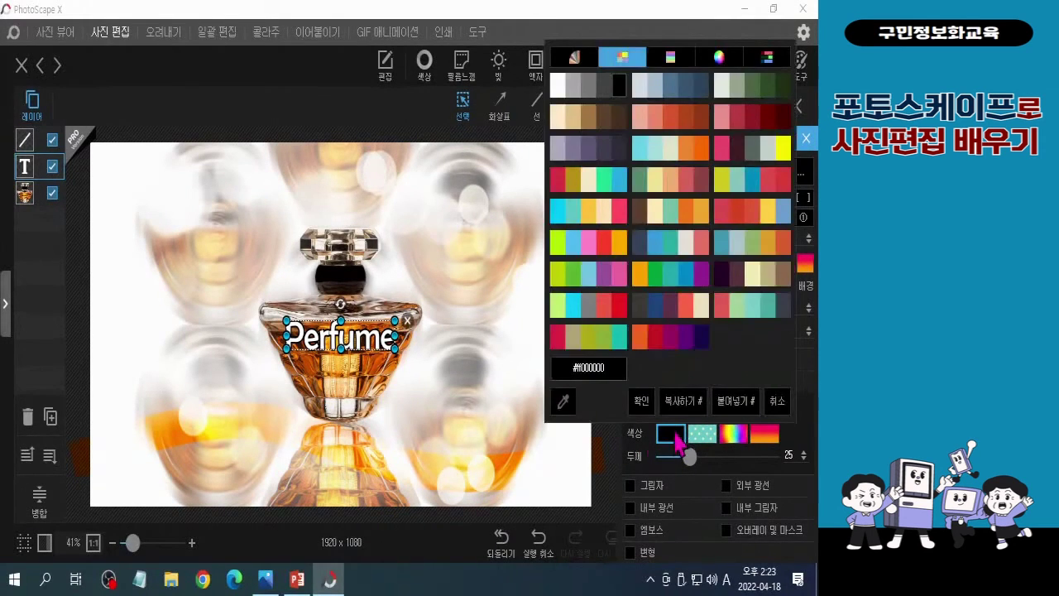
pyautogui.click(619, 242)
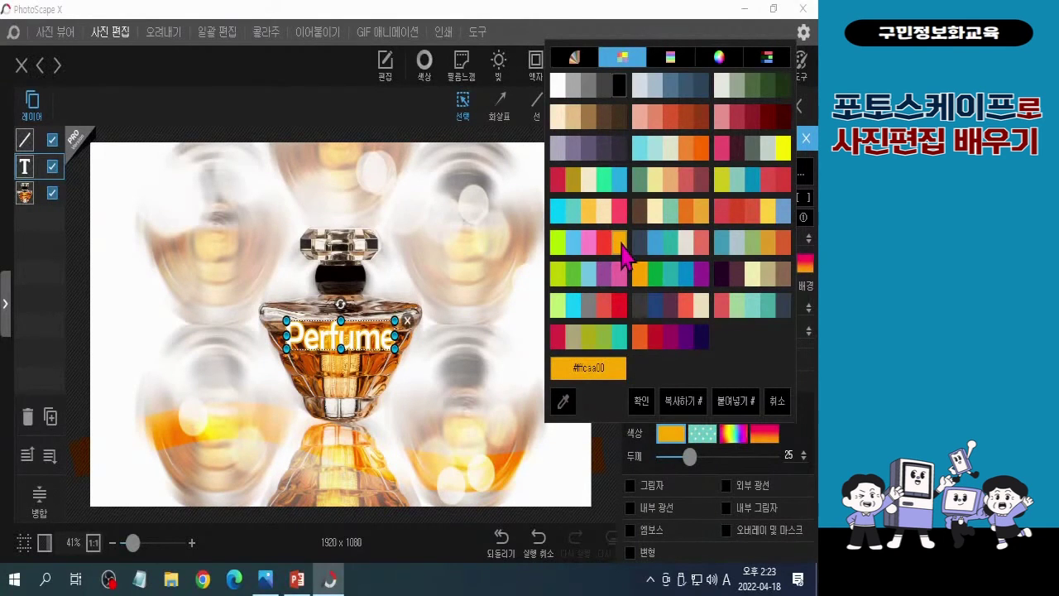
pyautogui.click(641, 275)
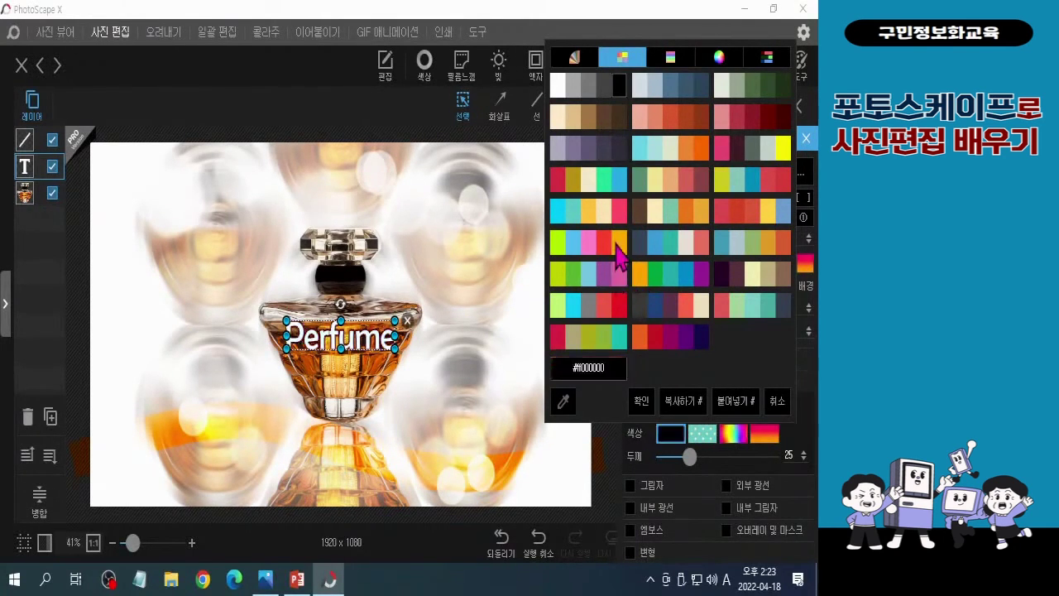
pyautogui.click(569, 58)
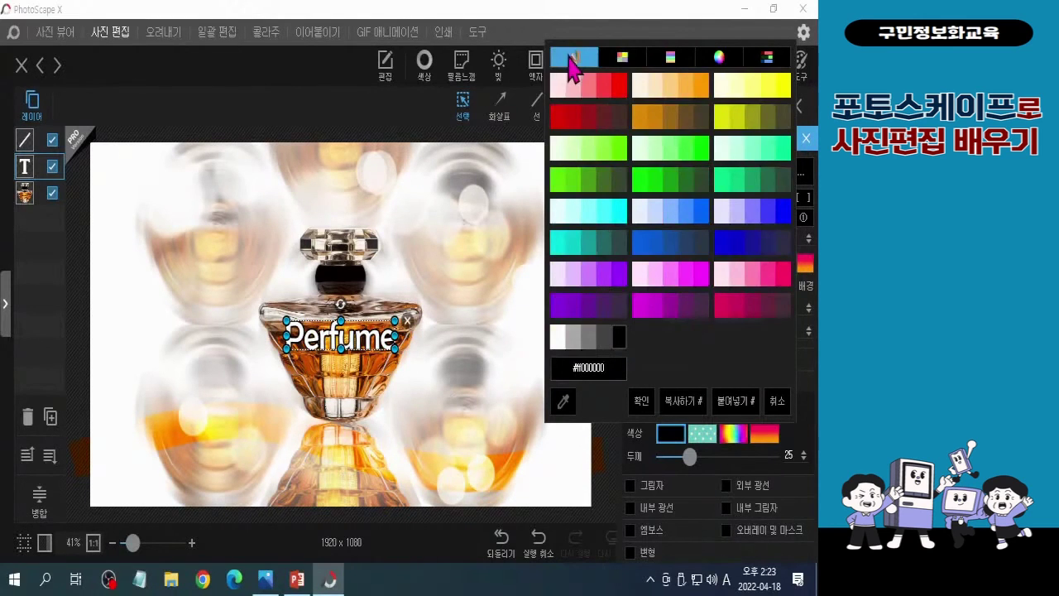
pyautogui.click(627, 57)
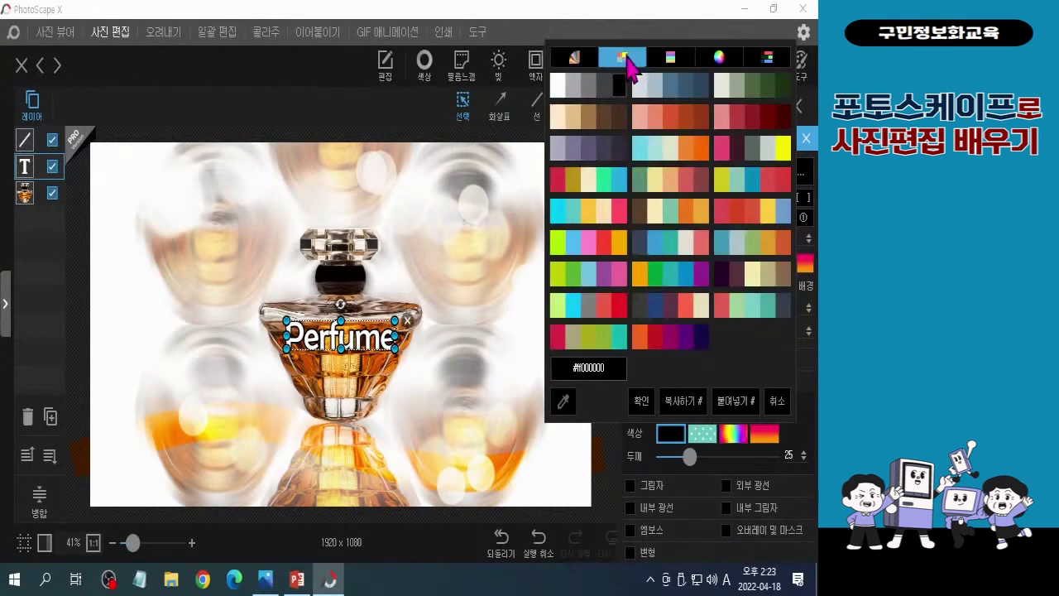
pyautogui.click(642, 351)
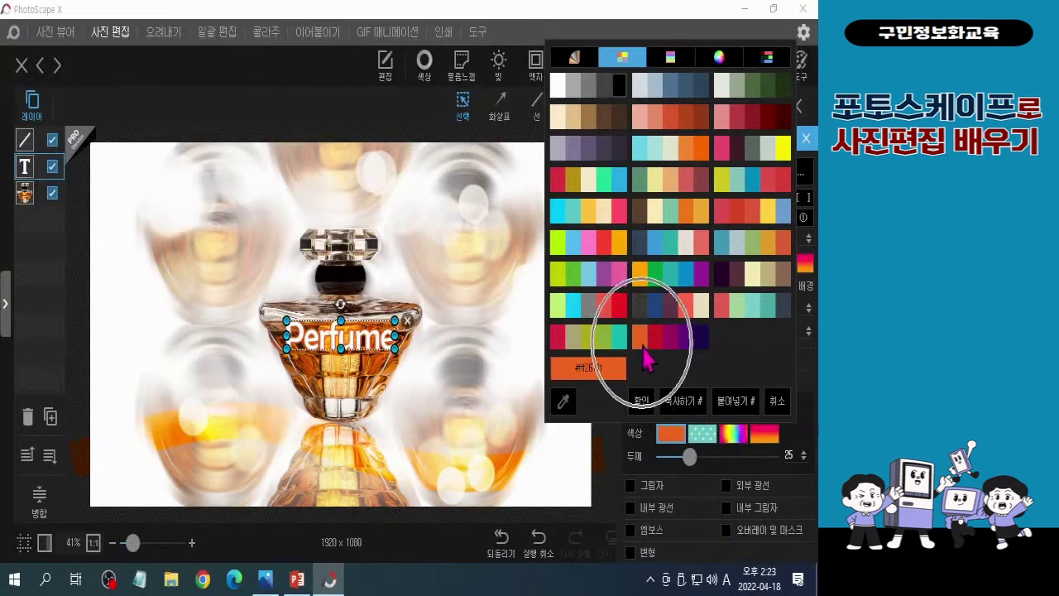
pyautogui.click(690, 465)
pyautogui.moveTo(689, 464); pyautogui.dragTo(700, 468)
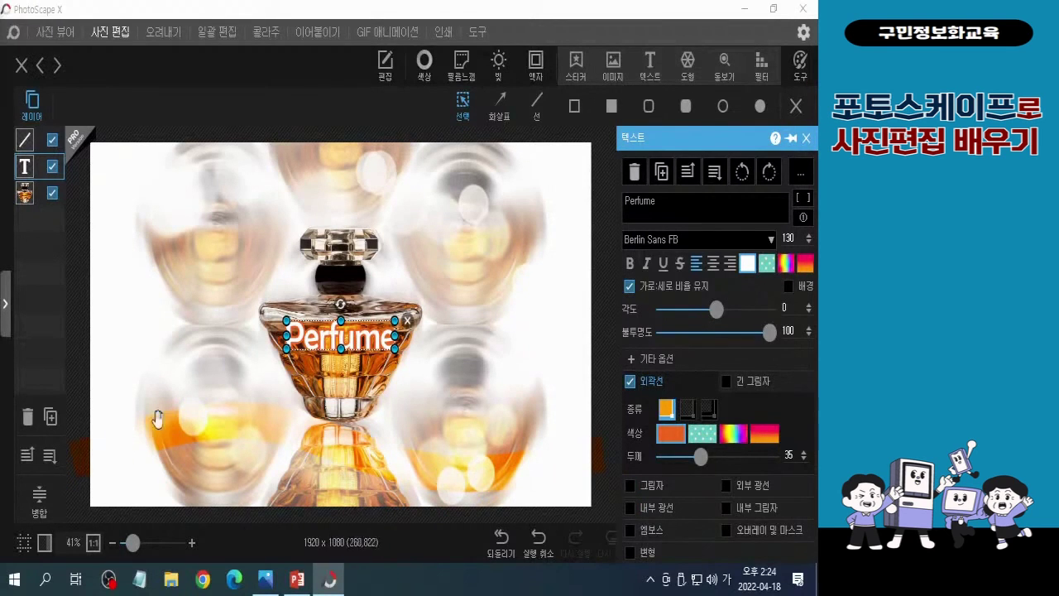
# Move the "Perfume" text from the front bottle to the lower-right corner of the image.
pyautogui.moveTo(356, 339); pyautogui.dragTo(558, 482)
pyautogui.click(569, 499)
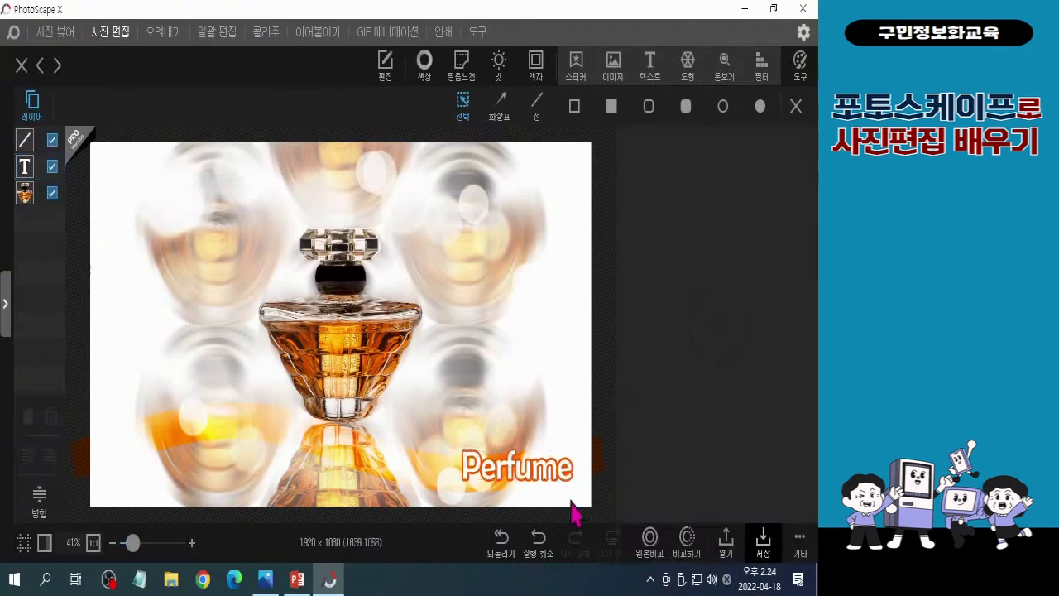
pyautogui.press('ctrl')
pyautogui.press('ctrl')
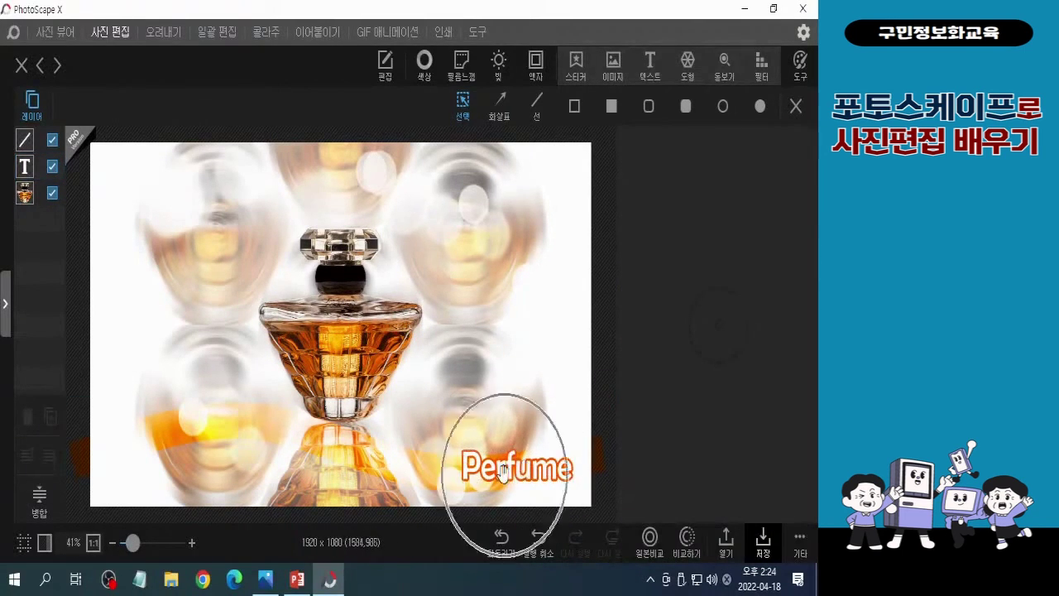
pyautogui.click(506, 477)
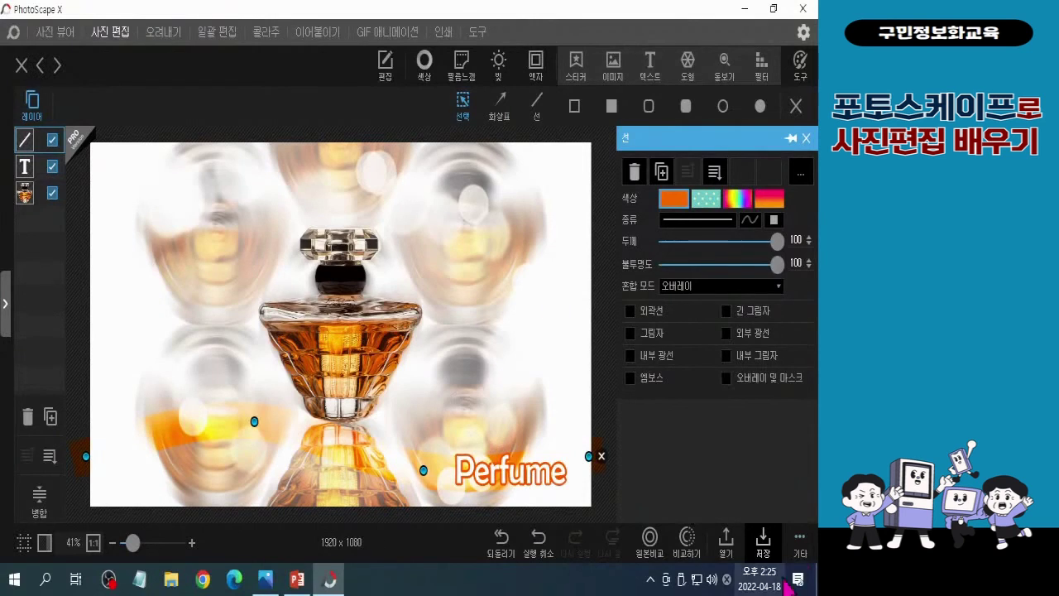
pyautogui.press('ctrl')
pyautogui.press('ctrl')
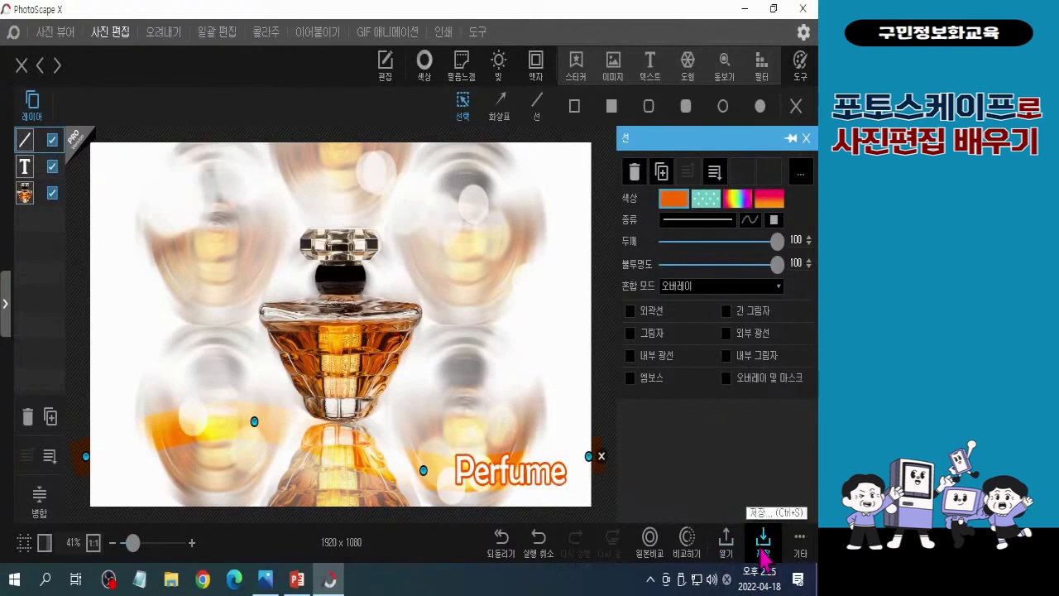
pyautogui.press('ctrl')
pyautogui.press('ctrl')
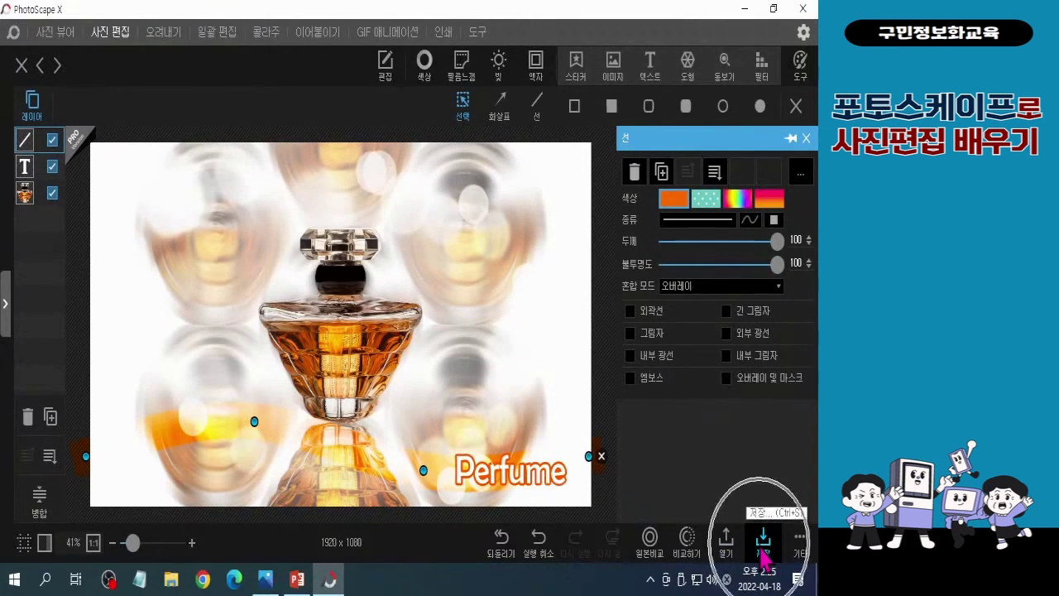
# Start saving the image under a new name, declining to enlarge the photo for objects beyond its edges.
pyautogui.click(763, 559)
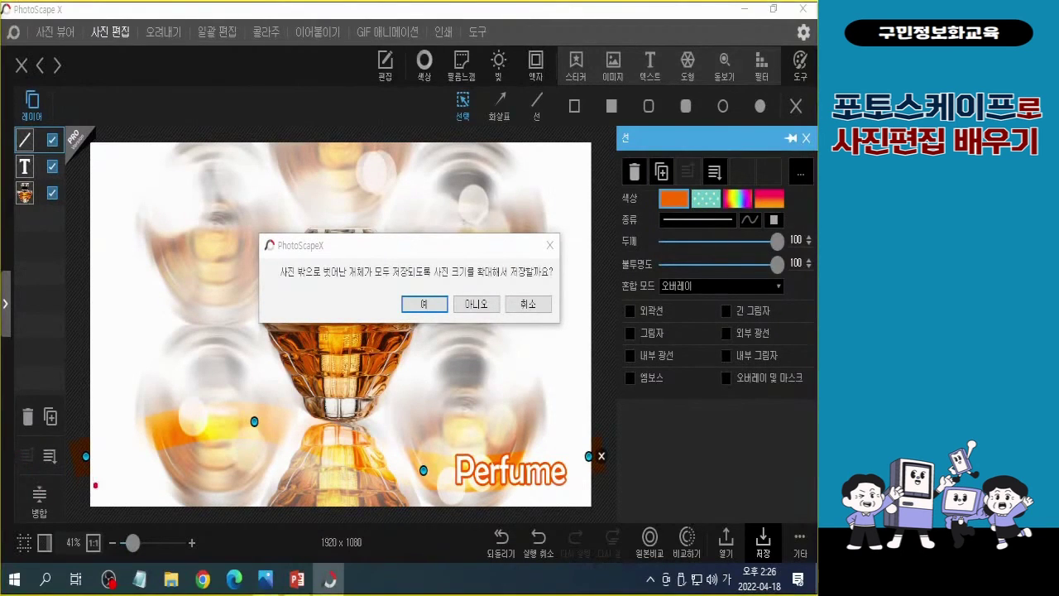
pyautogui.moveTo(68, 469)
pyautogui.mouseDown()
pyautogui.moveTo(68, 412)
pyautogui.moveTo(80, 407)
pyautogui.moveTo(102, 448)
pyautogui.mouseUp()
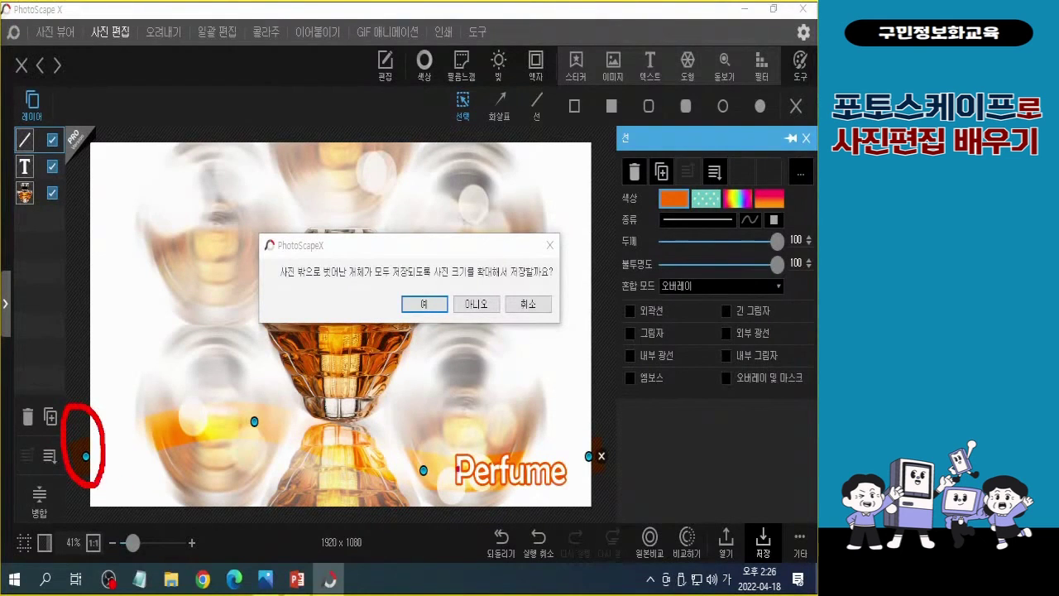
pyautogui.moveTo(604, 488)
pyautogui.mouseDown()
pyautogui.moveTo(585, 454)
pyautogui.moveTo(590, 417)
pyautogui.moveTo(616, 457)
pyautogui.mouseUp()
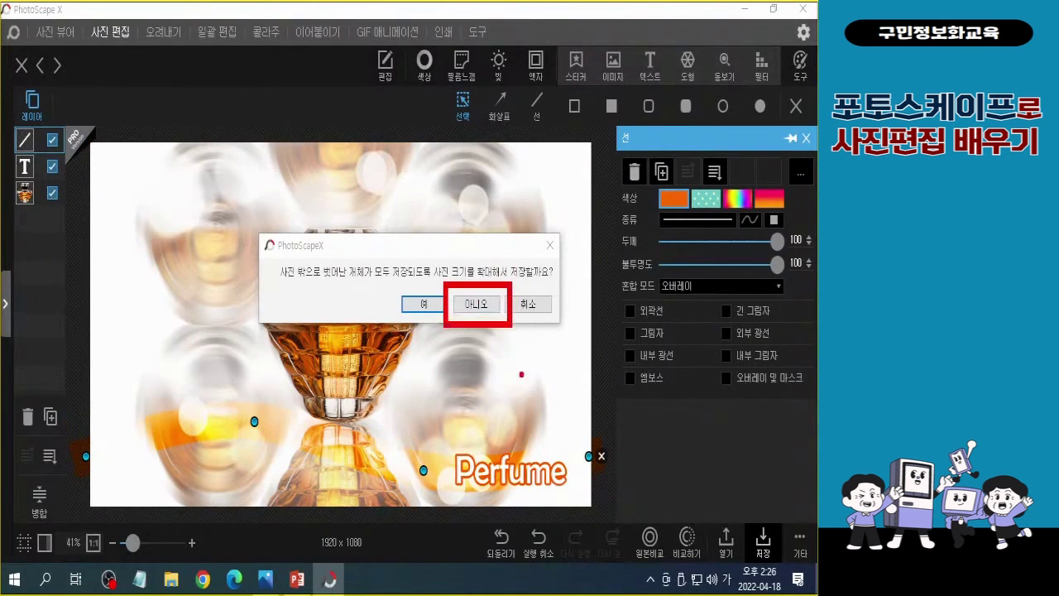
pyautogui.click(476, 304)
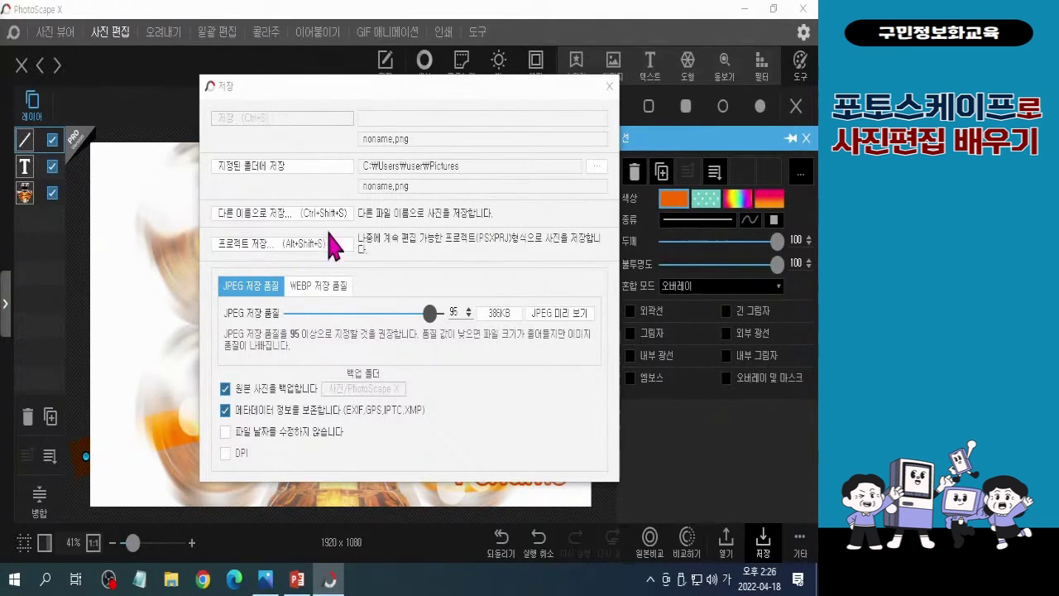
pyautogui.click(295, 217)
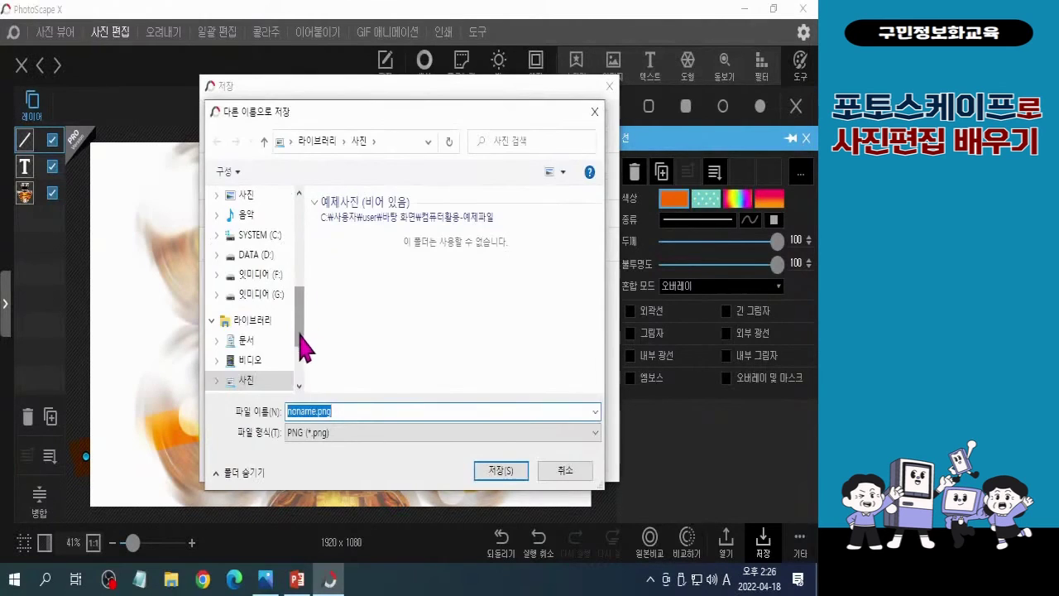
# Choose the 포토스케이프-예제파일 folder on the desktop as the save location.
pyautogui.moveTo(303, 335); pyautogui.dragTo(306, 233)
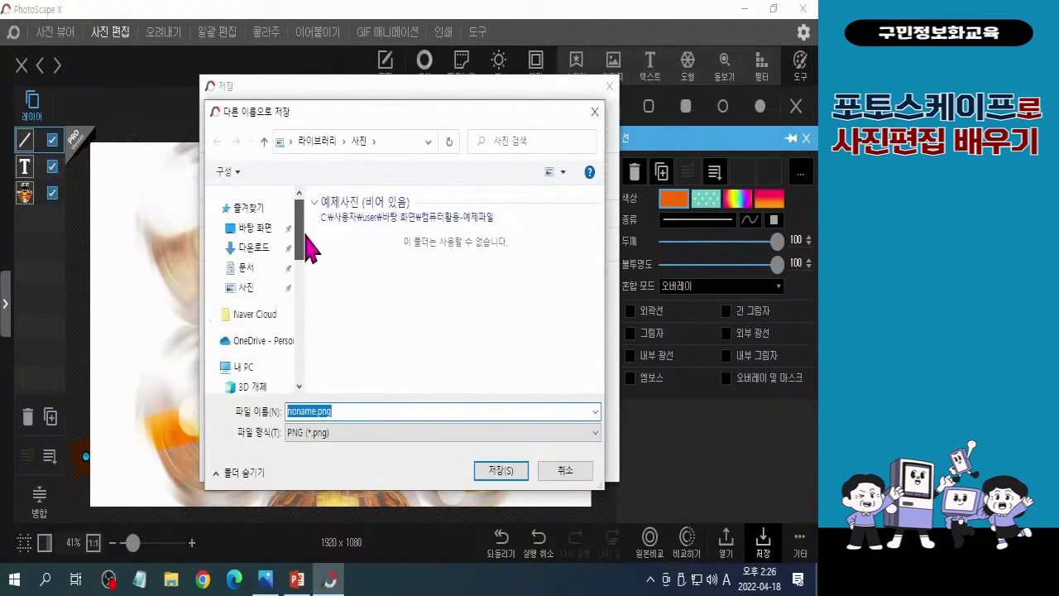
pyautogui.click(256, 249)
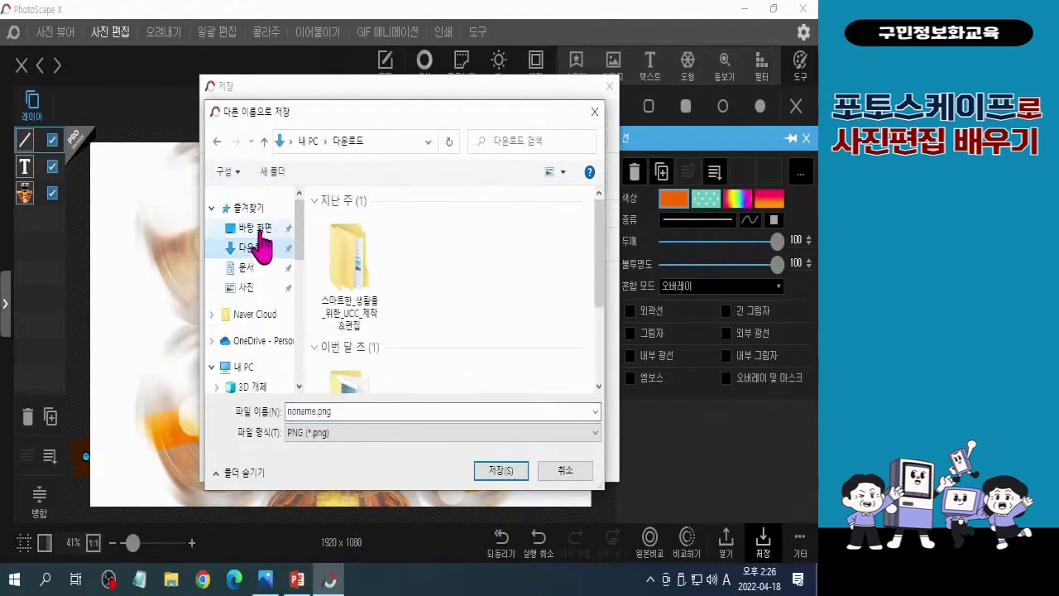
pyautogui.click(257, 228)
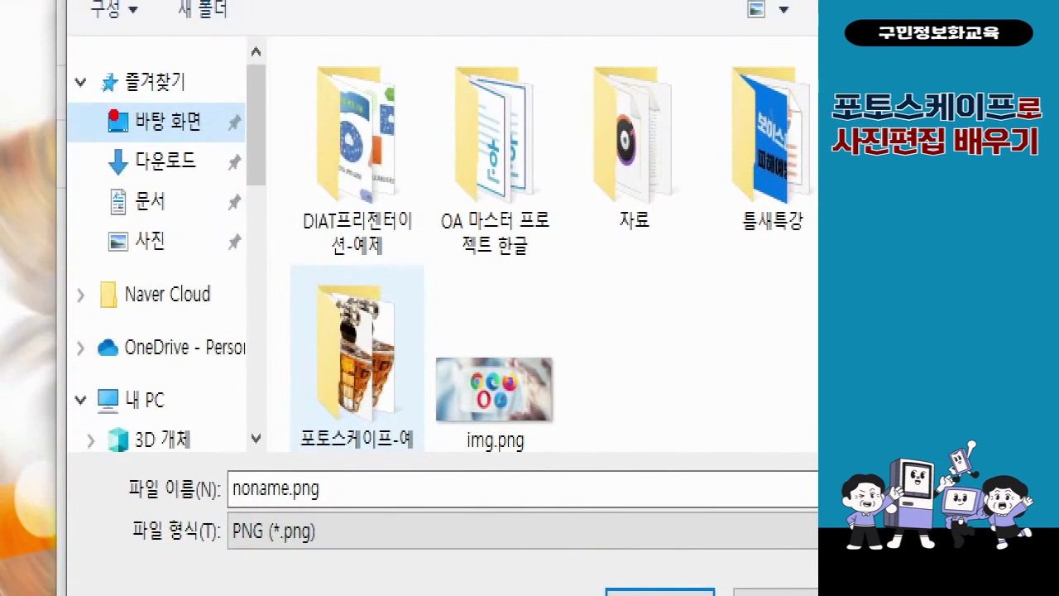
pyautogui.doubleClick(357, 364)
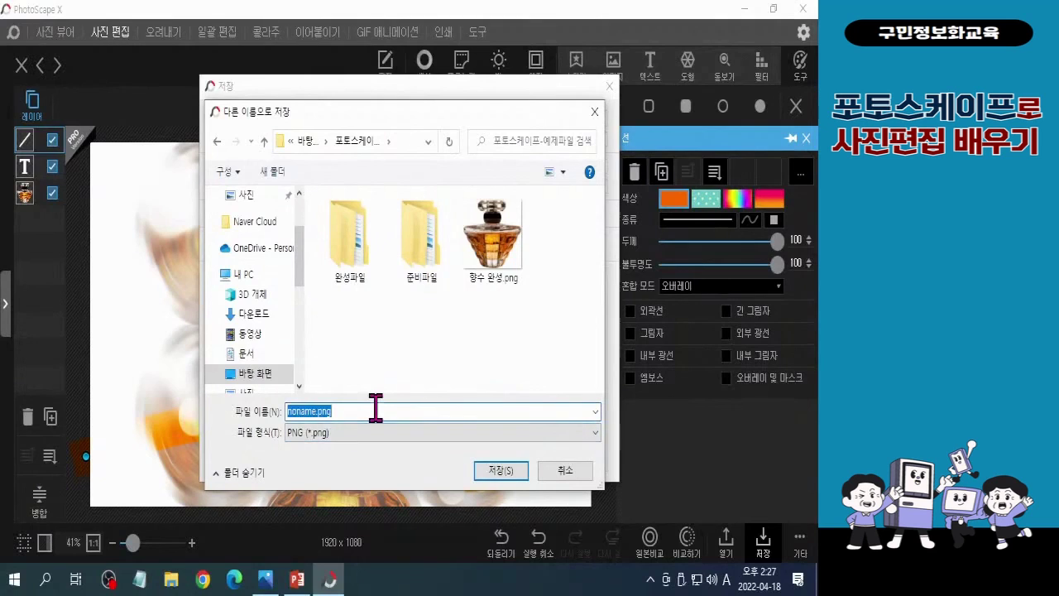
# Name the file "향수 포스터" and save it in PNG format.
pyautogui.write('gi')
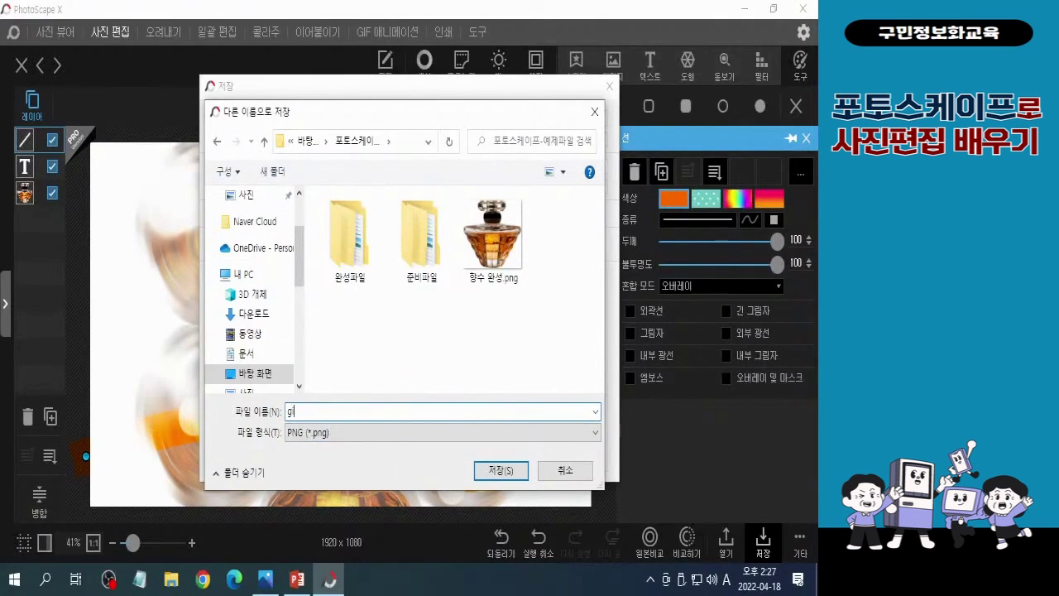
pyautogui.write('d수')
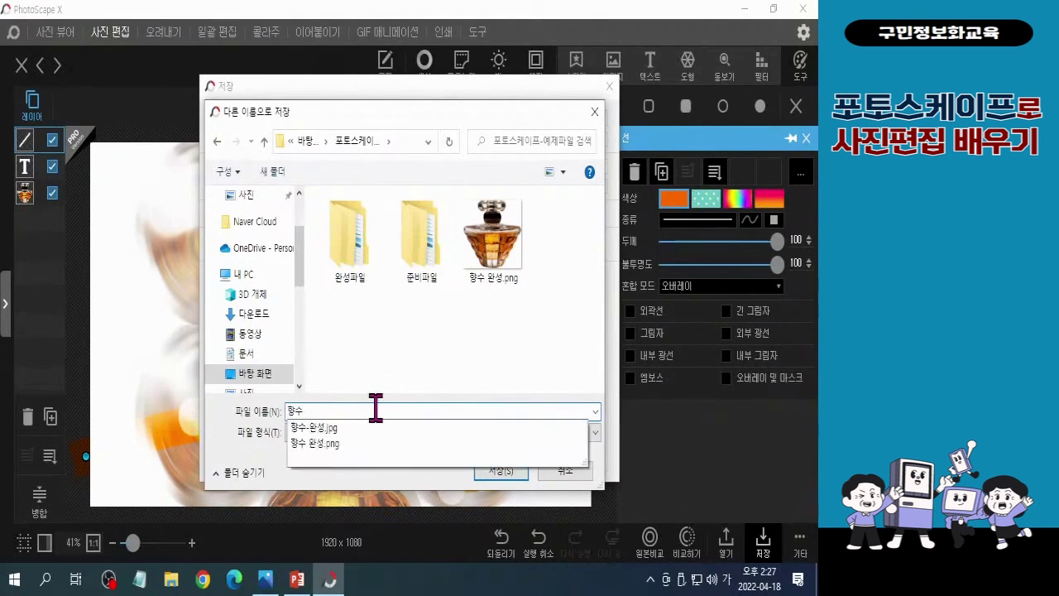
pyautogui.write(' 포스터')
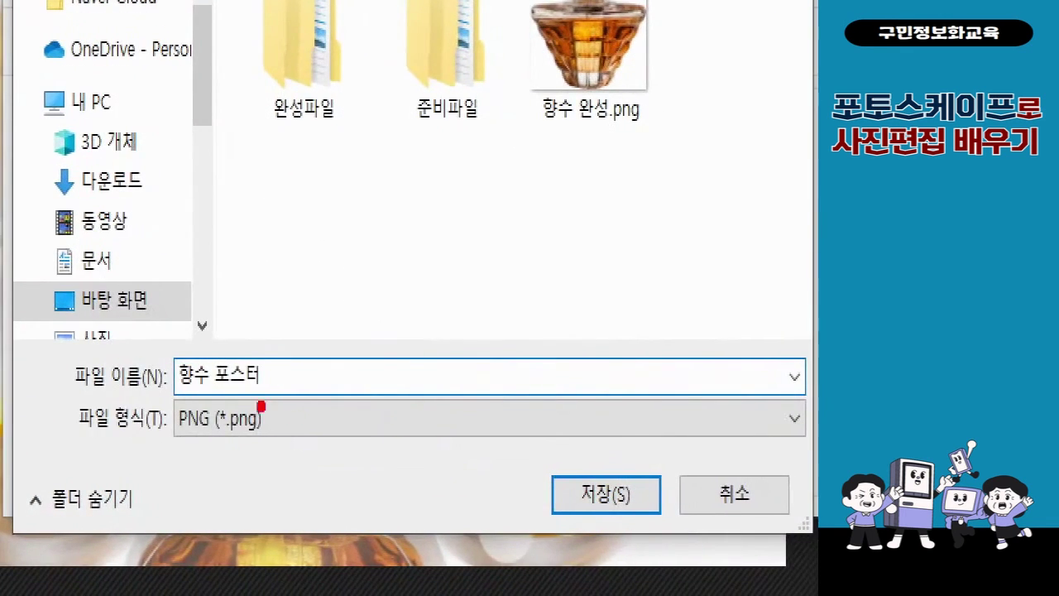
pyautogui.moveTo(150, 341)
pyautogui.mouseDown()
pyautogui.moveTo(224, 390)
pyautogui.moveTo(300, 413)
pyautogui.mouseUp()
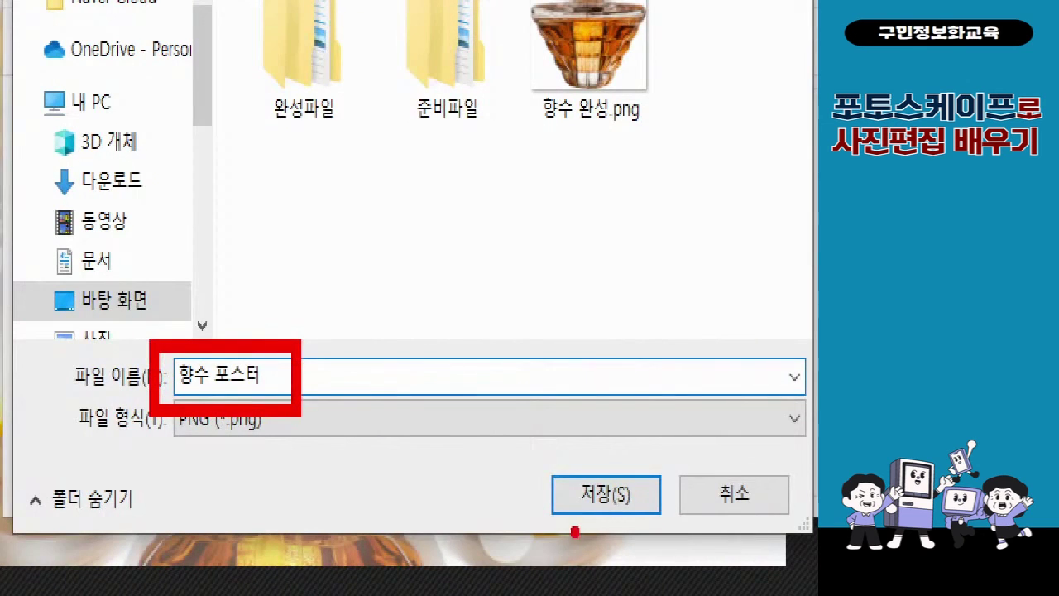
pyautogui.moveTo(539, 456); pyautogui.dragTo(685, 542)
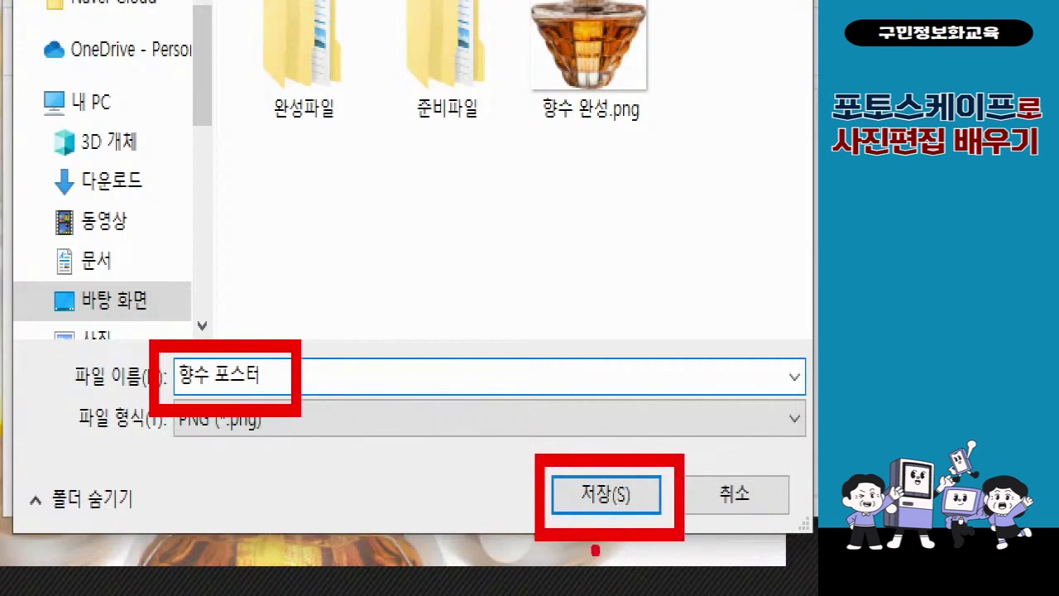
pyautogui.click(610, 497)
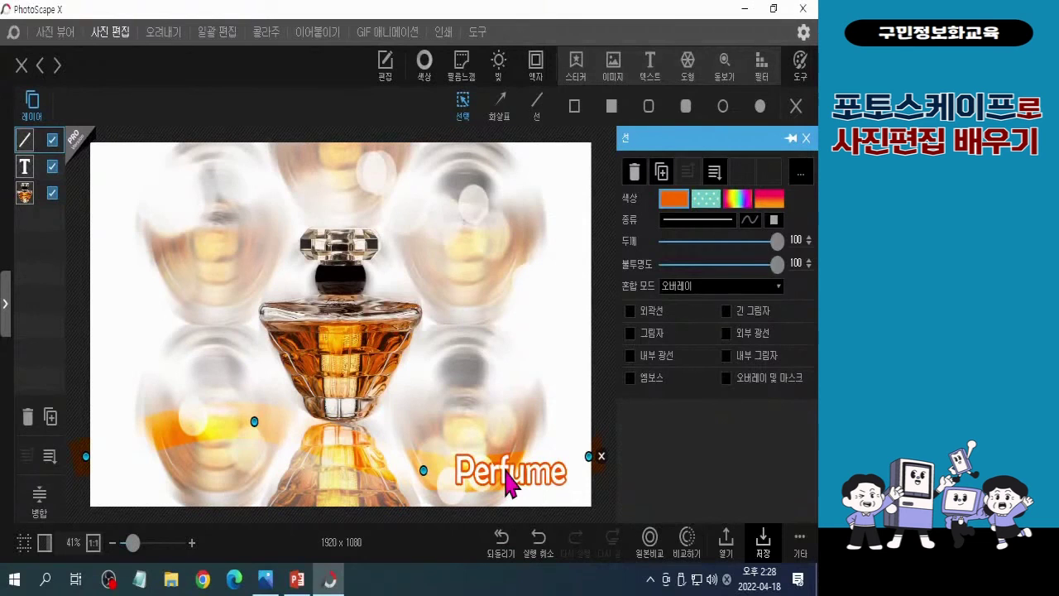
# Start saving the poster as an editable project, again declining to enlarge the photo.
pyautogui.click(764, 555)
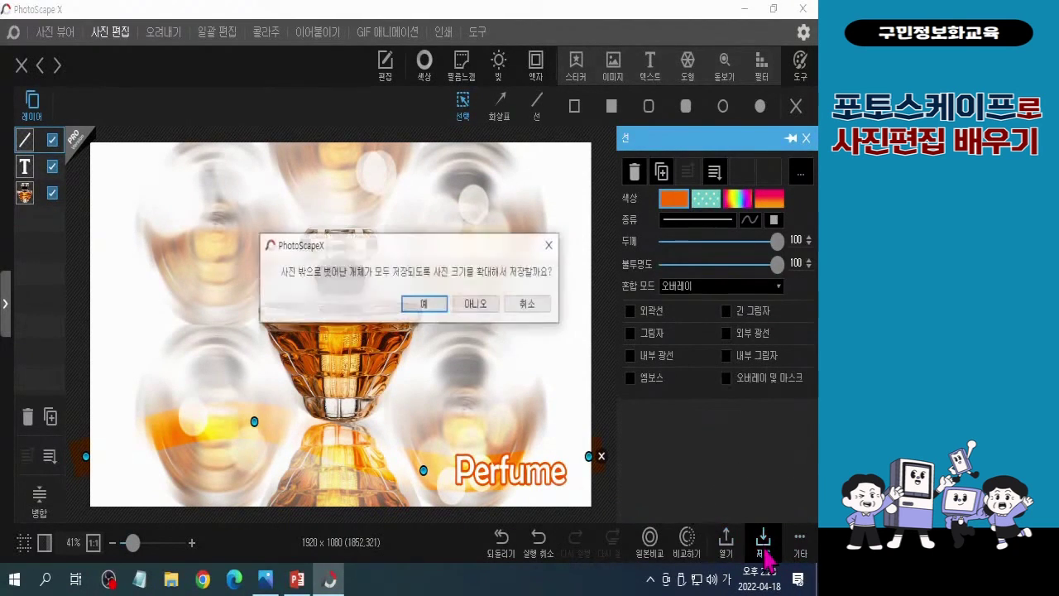
pyautogui.click(482, 307)
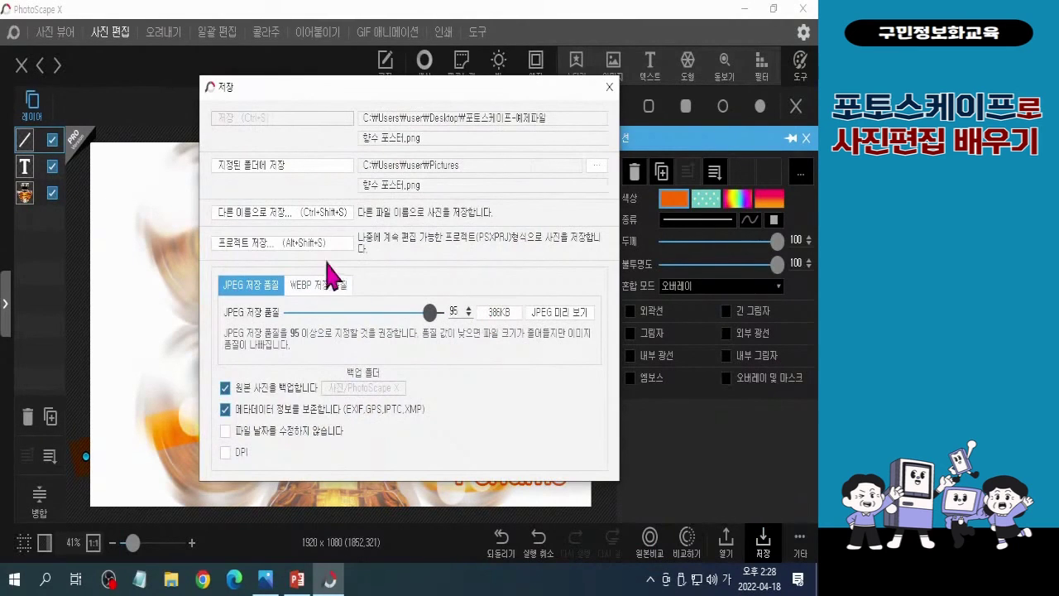
pyautogui.click(287, 248)
pyautogui.click(271, 246)
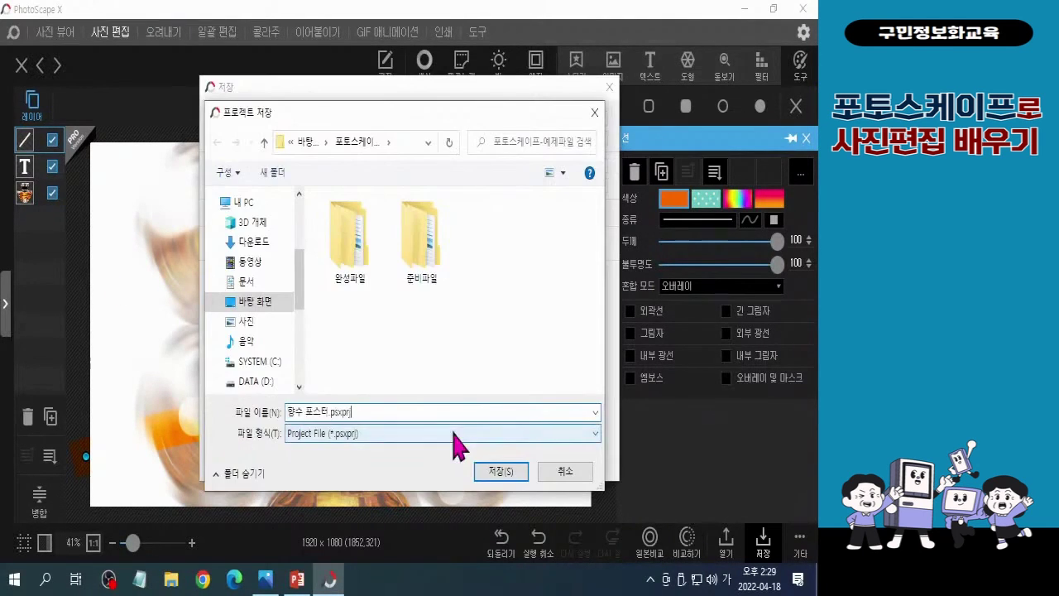
# Name the project "향수 포스터" without an extension, save it as a Project File (*.psxprj), and deselect the orange line.
pyautogui.press('BackSpace')
pyautogui.press('BackSpace')
pyautogui.press('BackSpace')
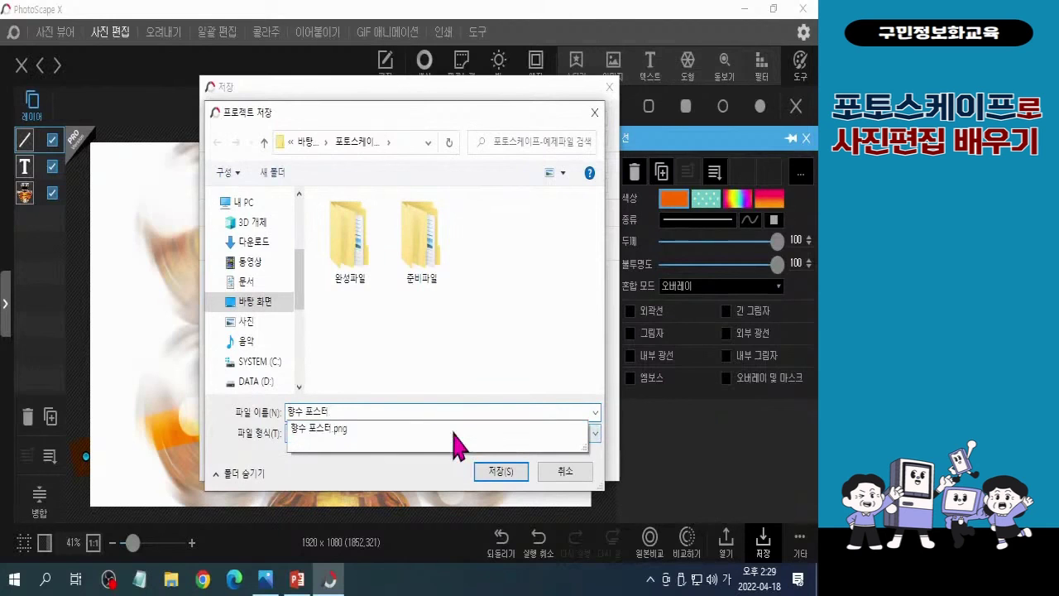
pyautogui.click(466, 371)
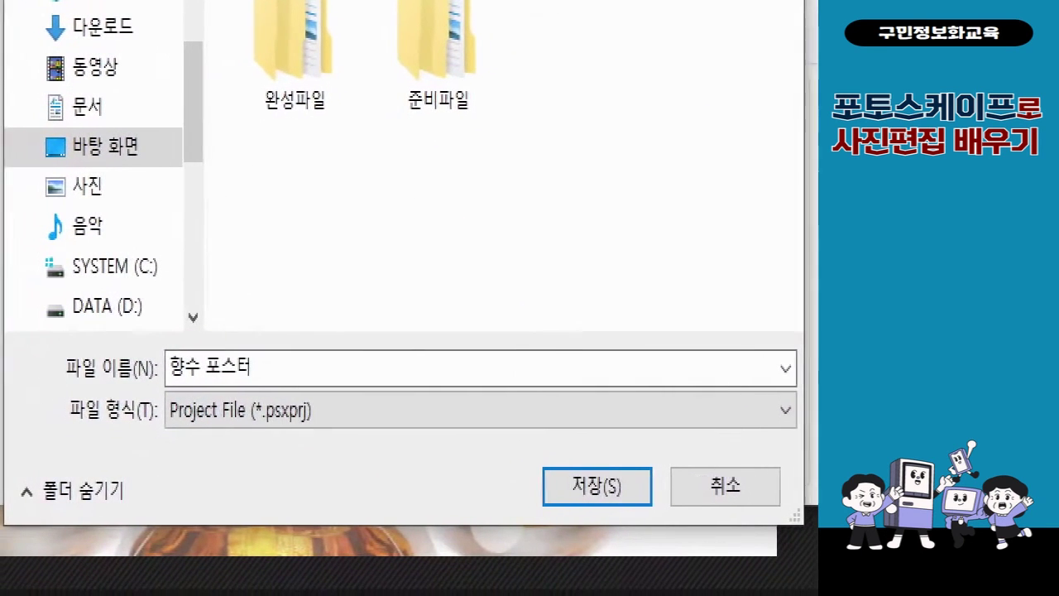
pyautogui.click(402, 456)
pyautogui.moveTo(171, 384); pyautogui.dragTo(242, 384)
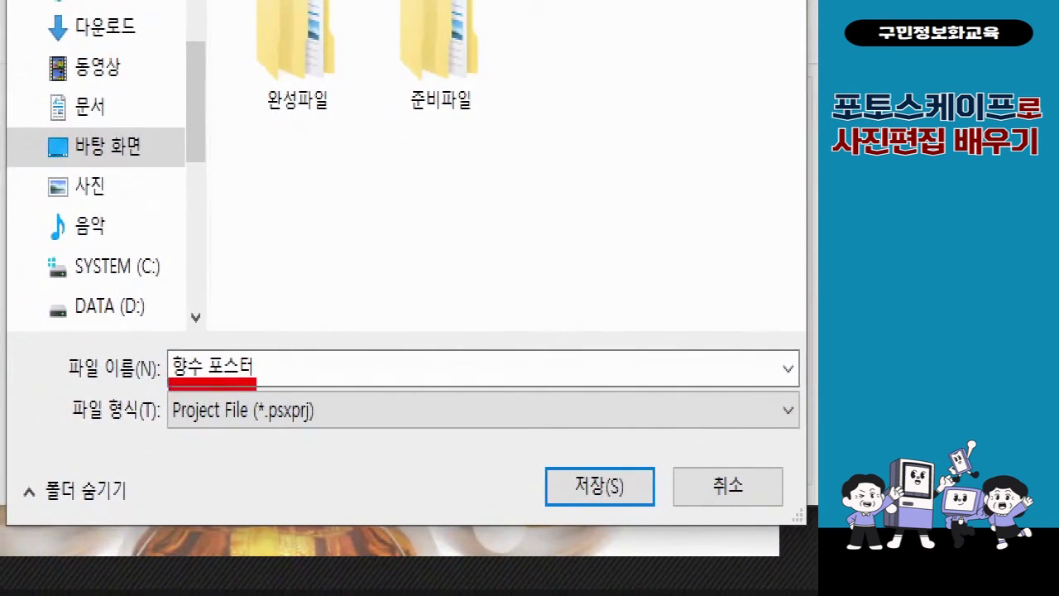
pyautogui.moveTo(166, 441); pyautogui.dragTo(341, 441)
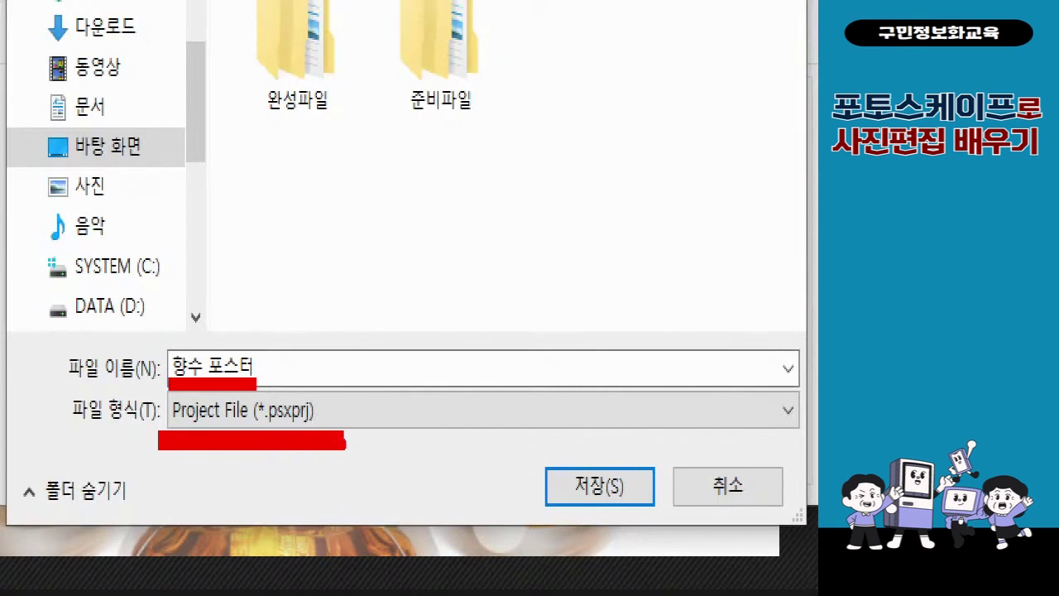
pyautogui.moveTo(528, 445)
pyautogui.mouseDown()
pyautogui.moveTo(591, 503)
pyautogui.moveTo(669, 530)
pyautogui.mouseUp()
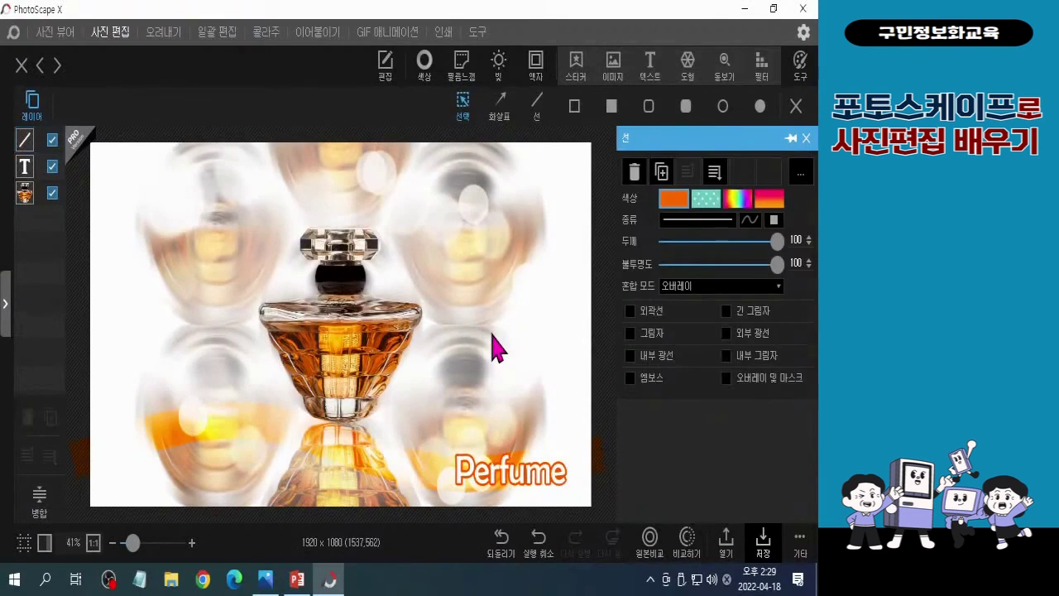
pyautogui.click(495, 348)
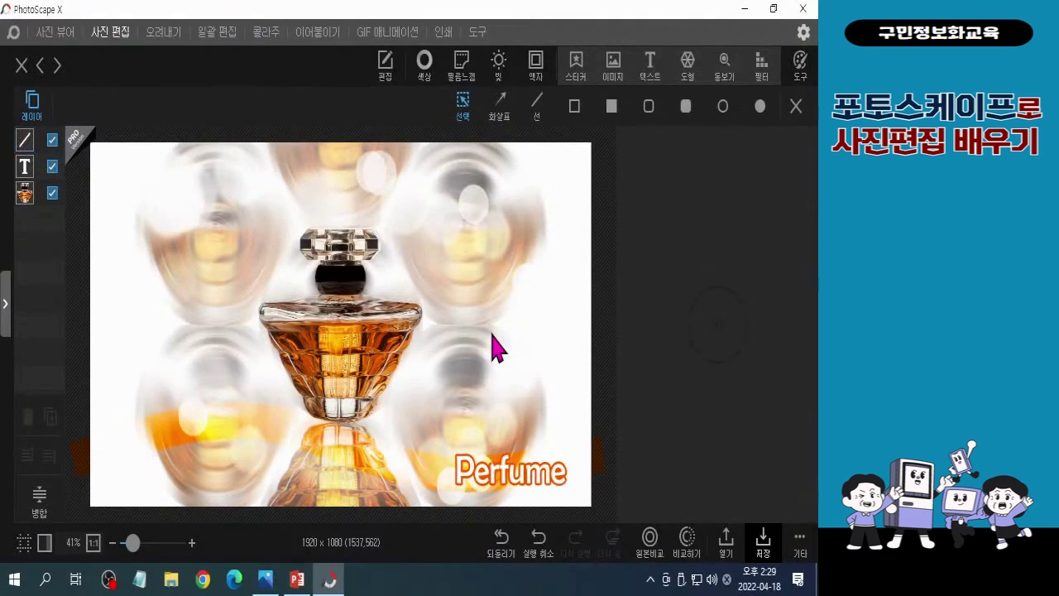